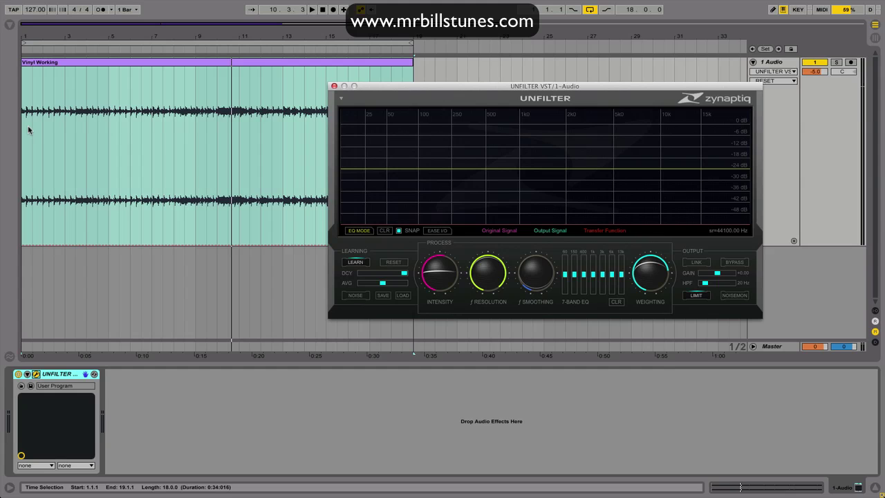
Step: Play the vinyl clip through UNFILTER, turning learning off and back on during playback, and reset the learned curve
key(space)
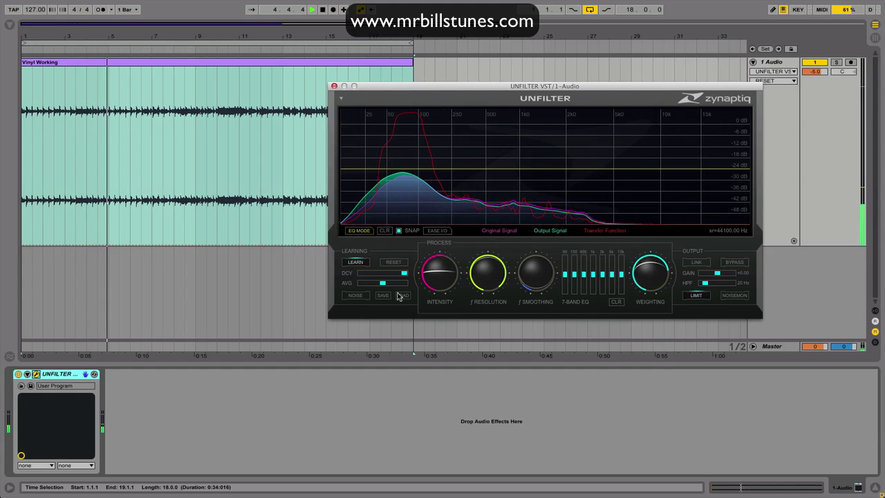
click(358, 262)
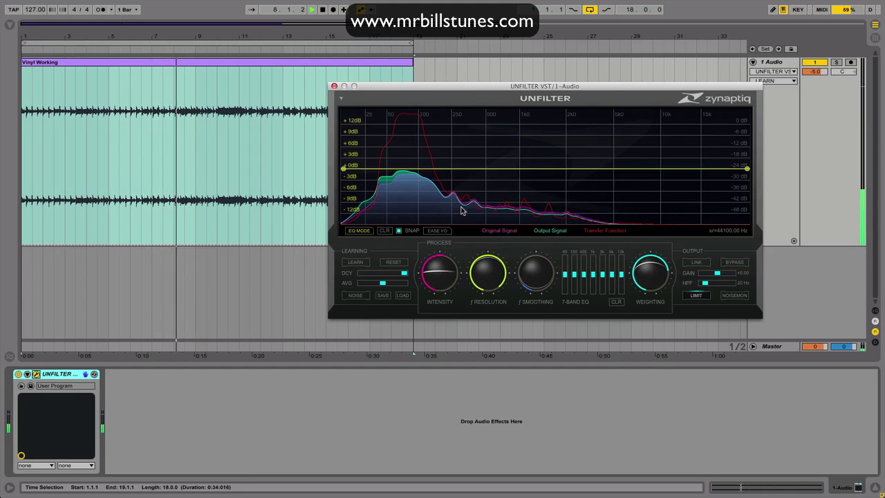
click(355, 262)
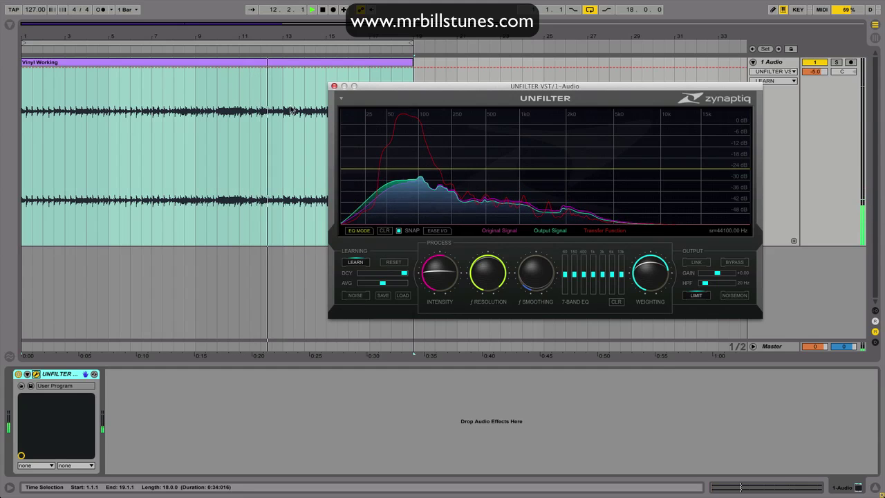
click(388, 267)
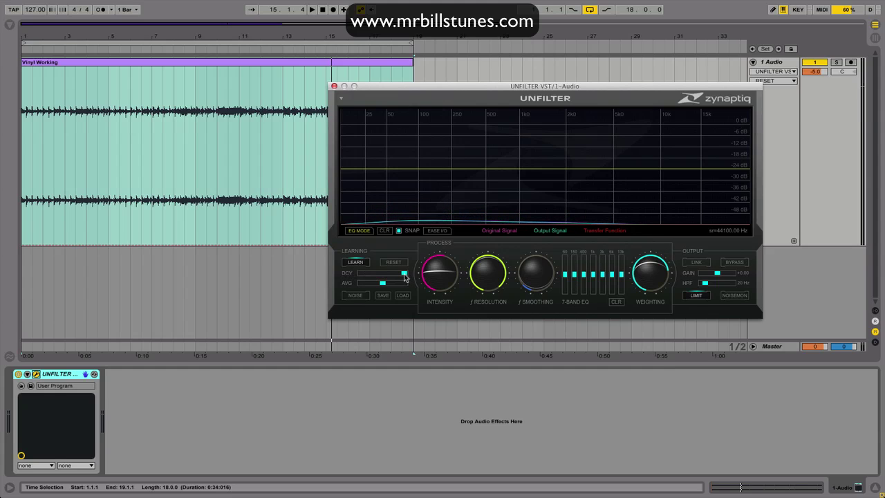
Step: Lower the learning decay (DCY) from its maximum to near its minimum and play the clip to audition it
mouse_move(405, 276)
mouse_down()
mouse_move(395, 276)
mouse_move(418, 275)
mouse_up()
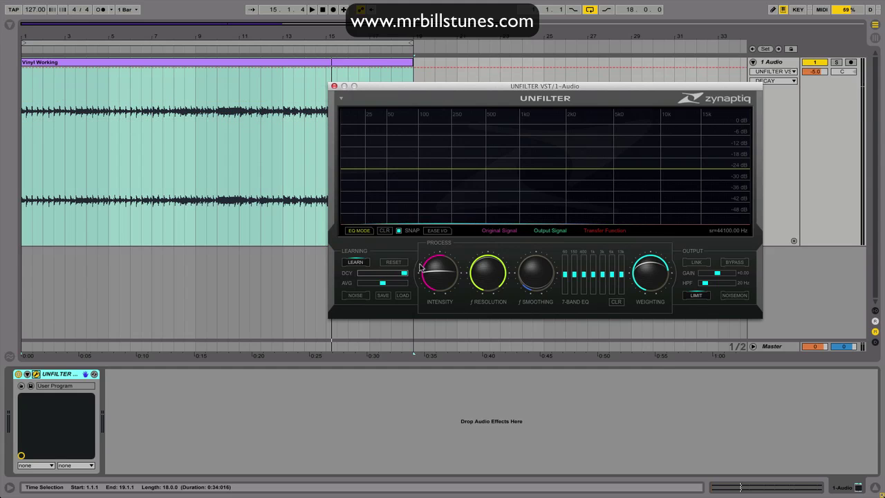
click(238, 65)
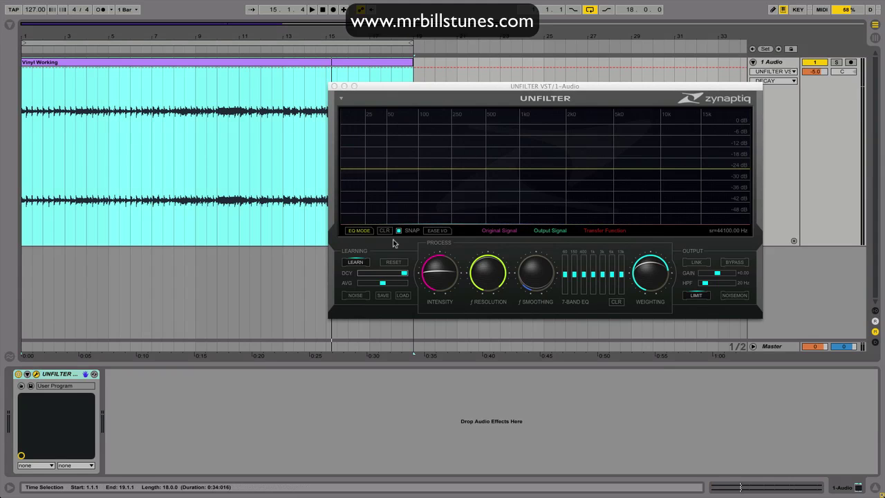
click(405, 275)
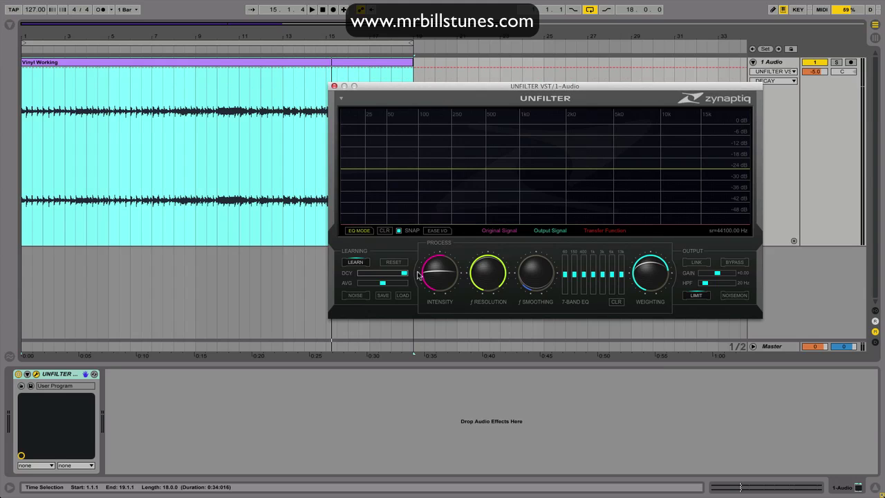
drag(405, 275, 374, 277)
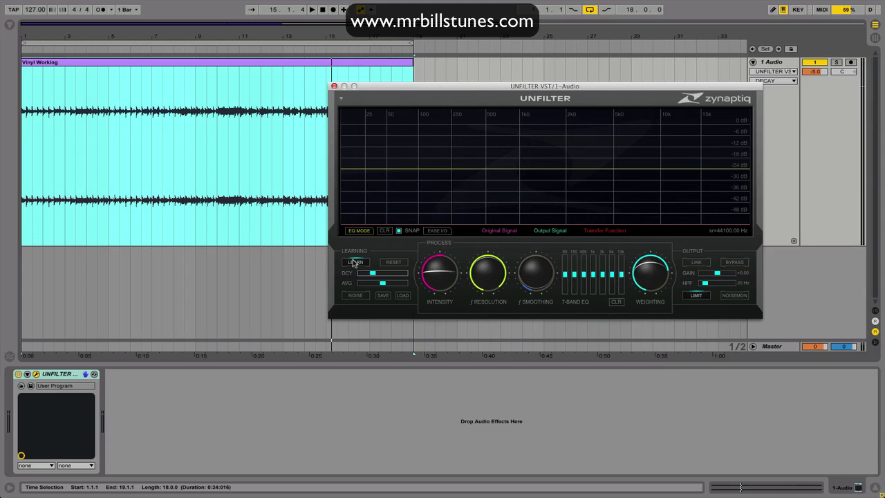
click(204, 64)
drag(372, 278, 366, 275)
key(space)
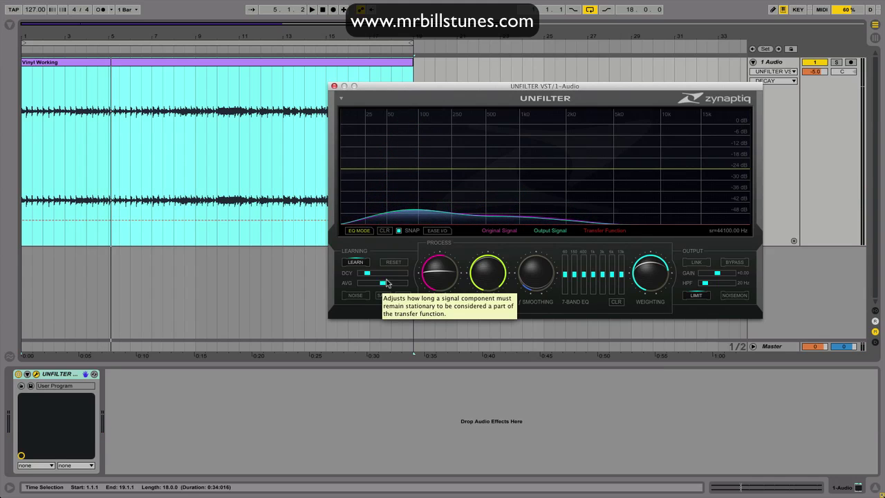
Step: Raise the learning average (AVG) to its maximum and play the clip to see how the transfer function forms
drag(386, 283, 405, 285)
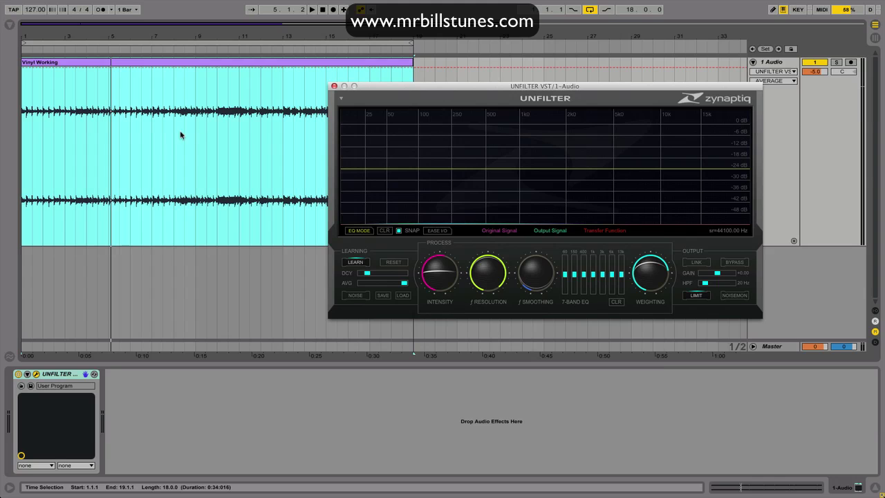
key(space)
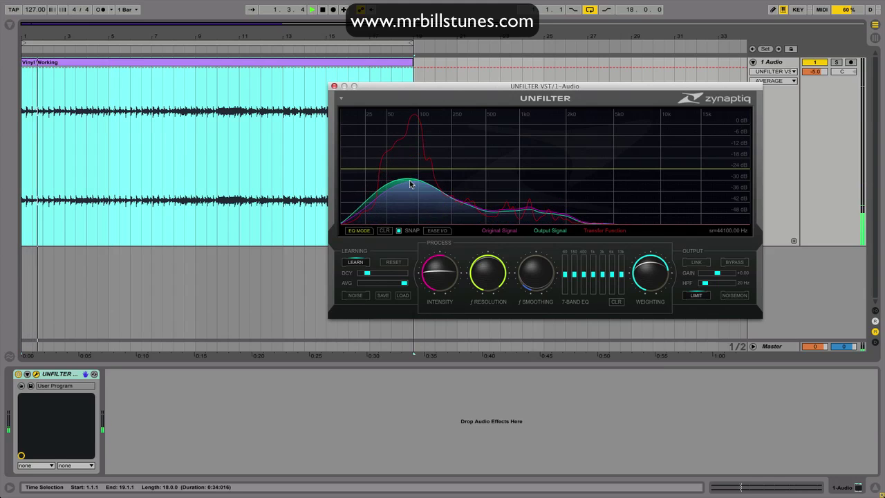
key(space)
key(space)
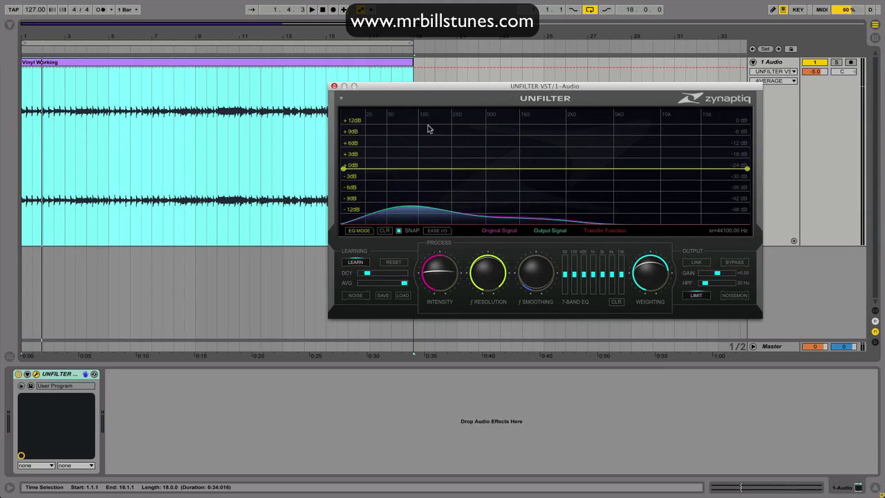
Step: Reset the learned curve, lower AVG to its minimum, and play the clip briefly
click(385, 232)
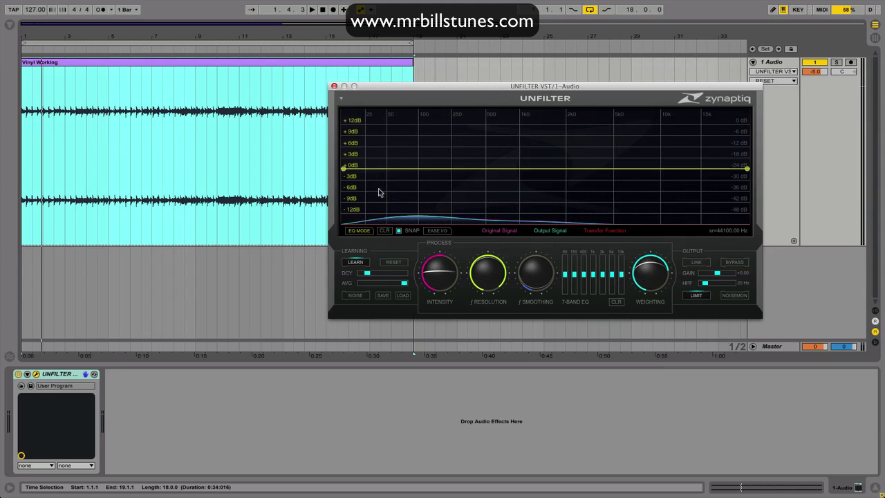
drag(403, 283, 360, 283)
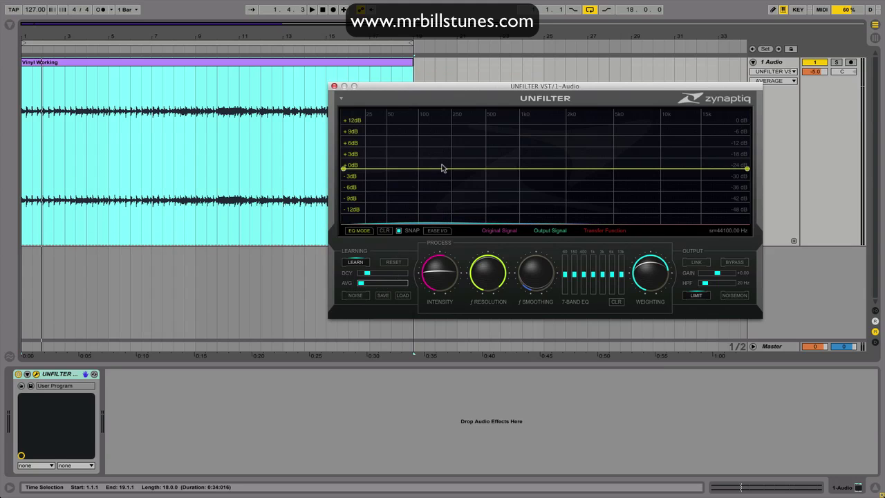
key(space)
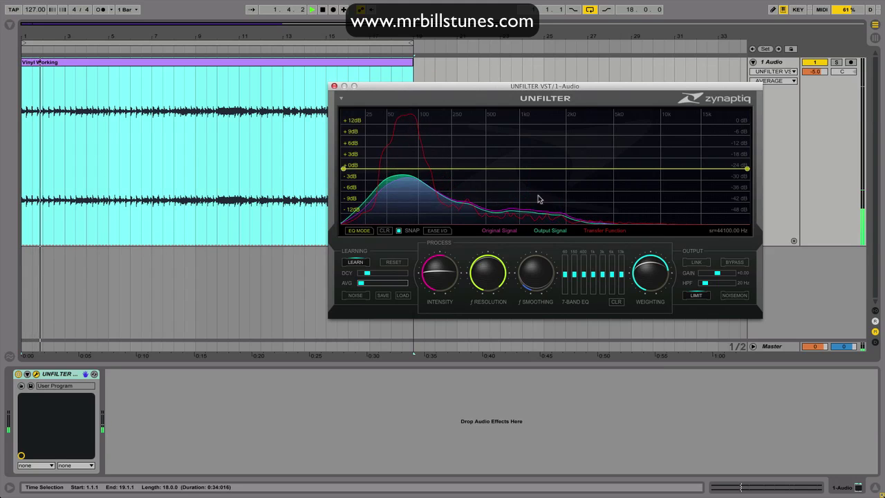
key(space)
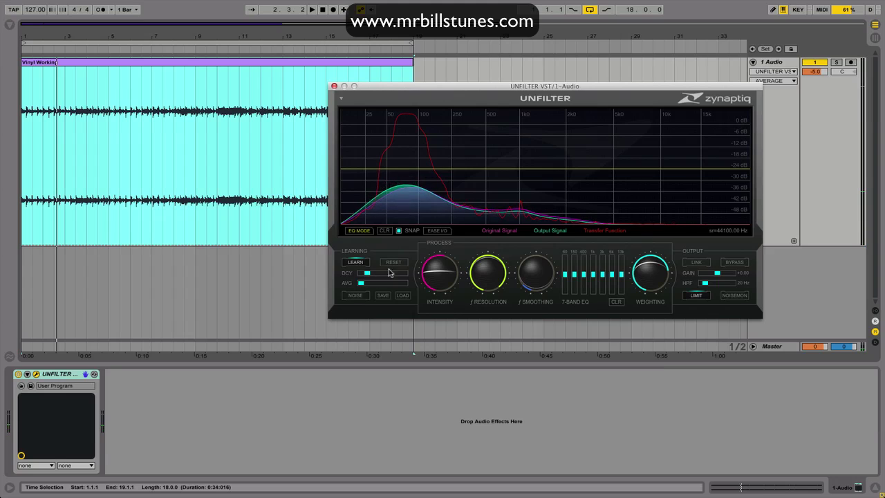
Step: Raise AVG to near its maximum and audition the clip with the learning section's Noise option enabled
drag(361, 283, 394, 283)
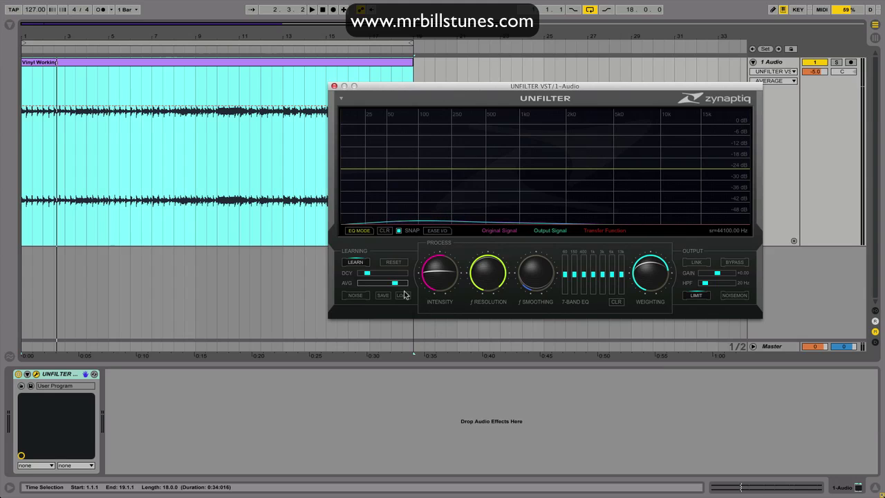
drag(396, 283, 401, 284)
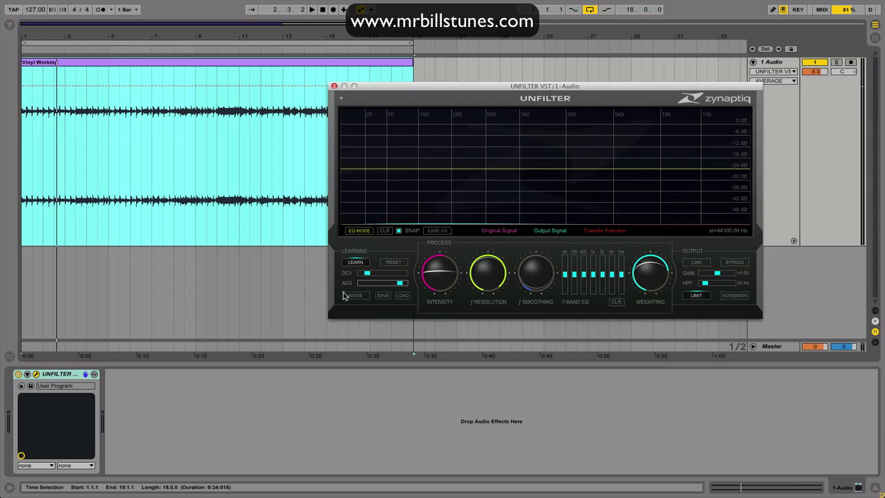
click(355, 295)
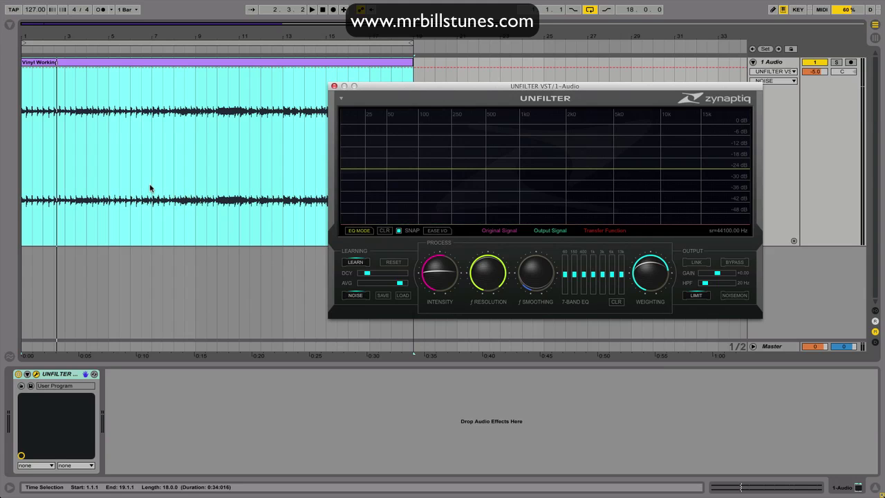
key(space)
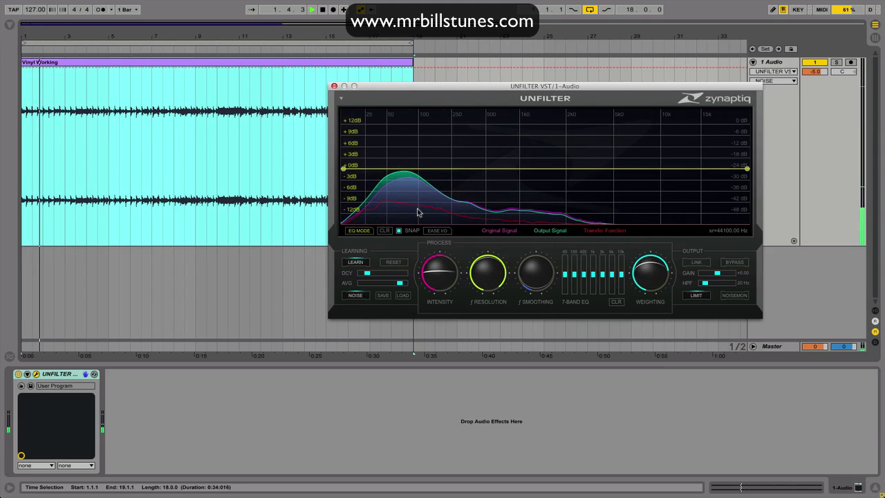
key(space)
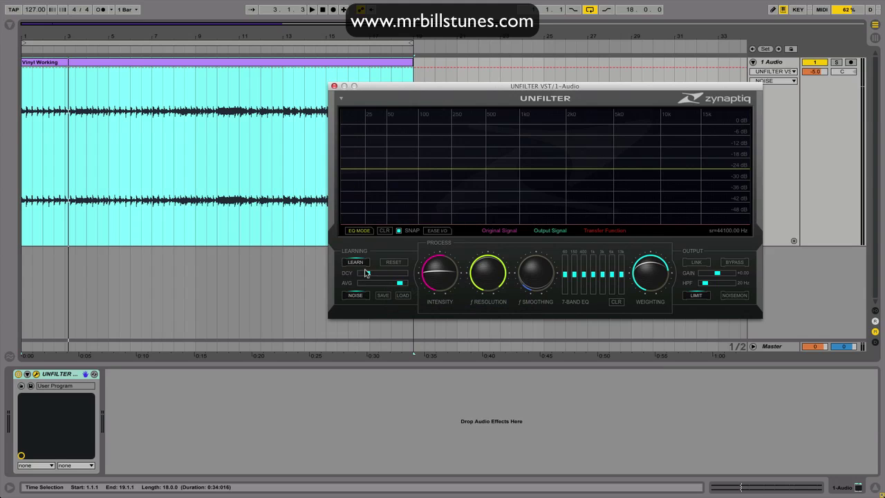
Step: Set DCY to maximum and AVG to about the middle with Noise off, and replay the clip to learn its curve
drag(367, 274, 383, 283)
key(space)
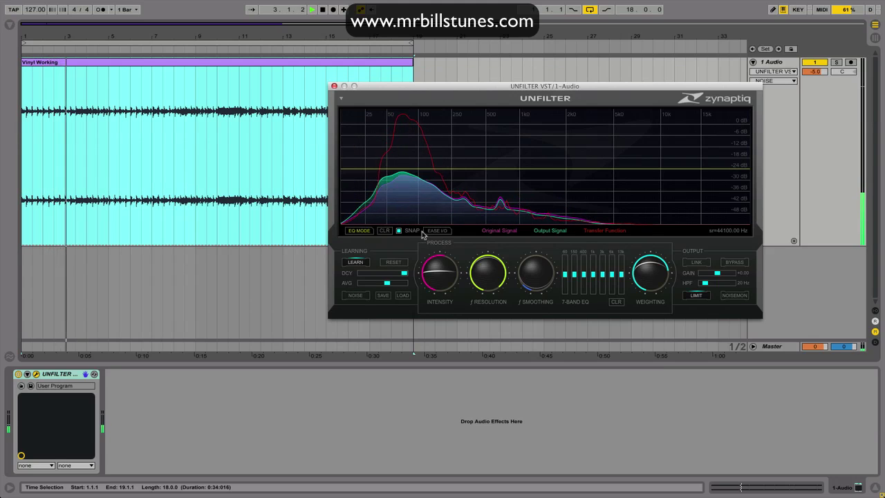
key(space)
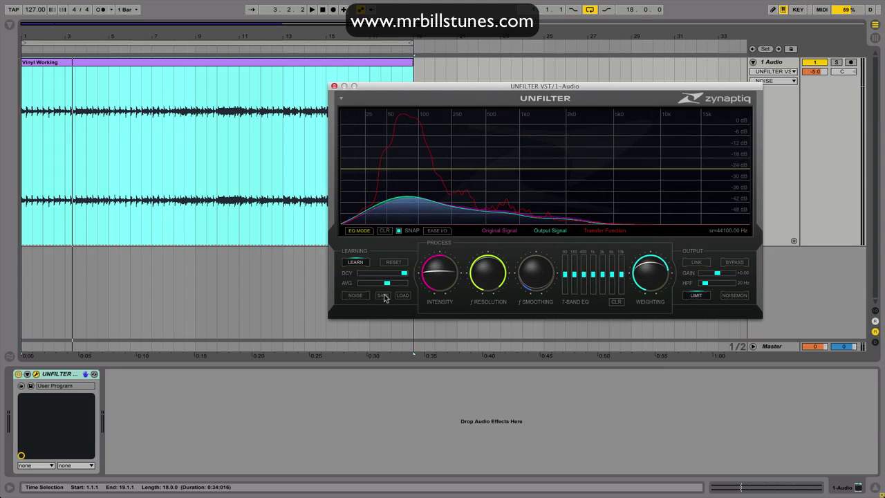
Step: Try Minimum Phase and Zero Phase Ordering with order 1000 in the impulse response save options, and view the impulse response loading dialog, cancelling both
click(383, 296)
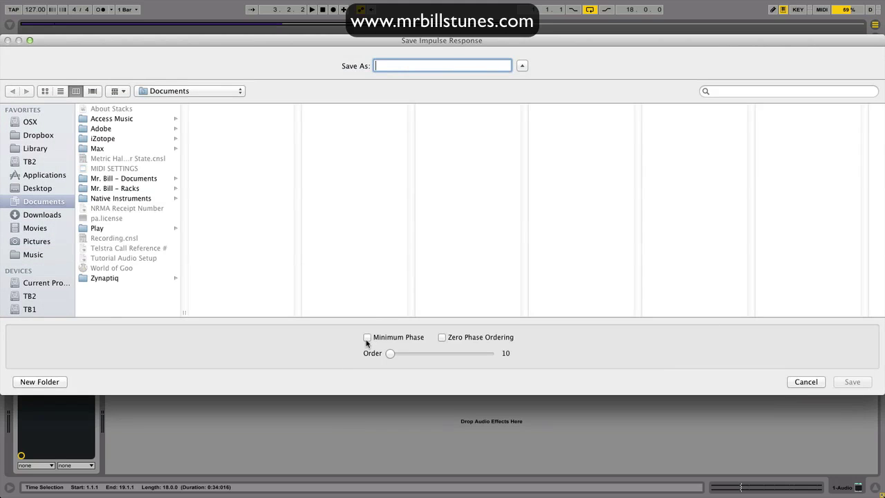
click(367, 338)
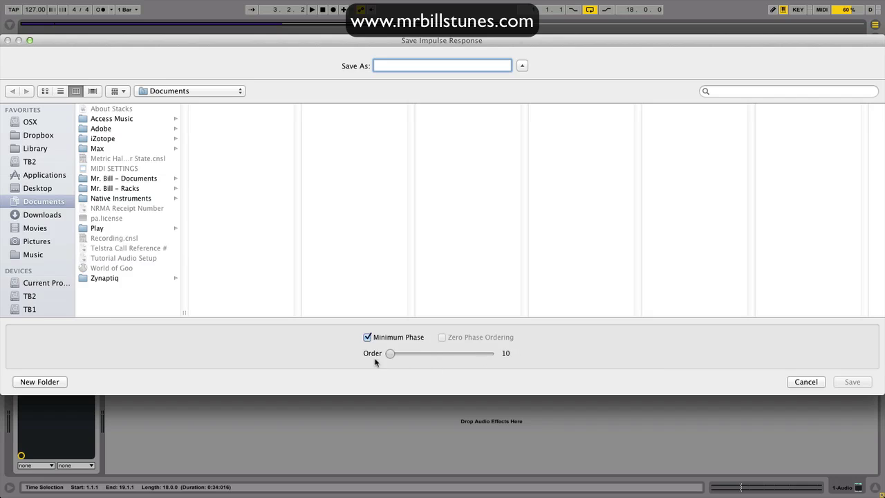
click(367, 337)
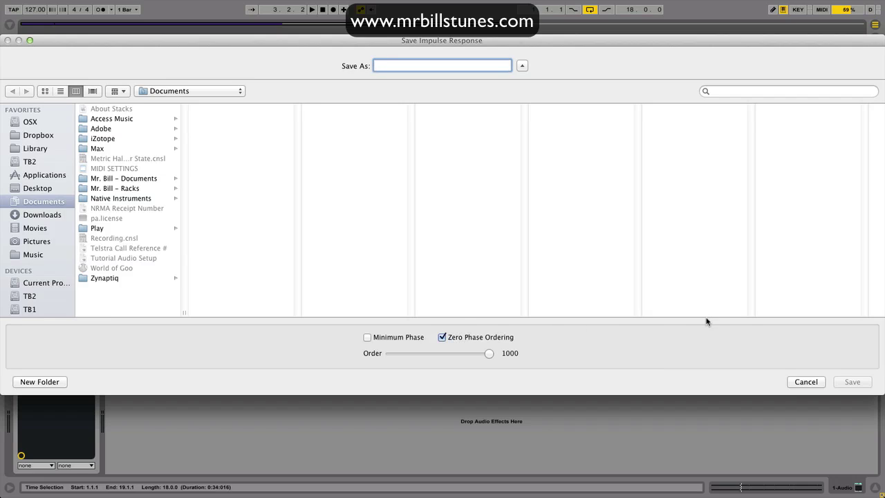
click(806, 381)
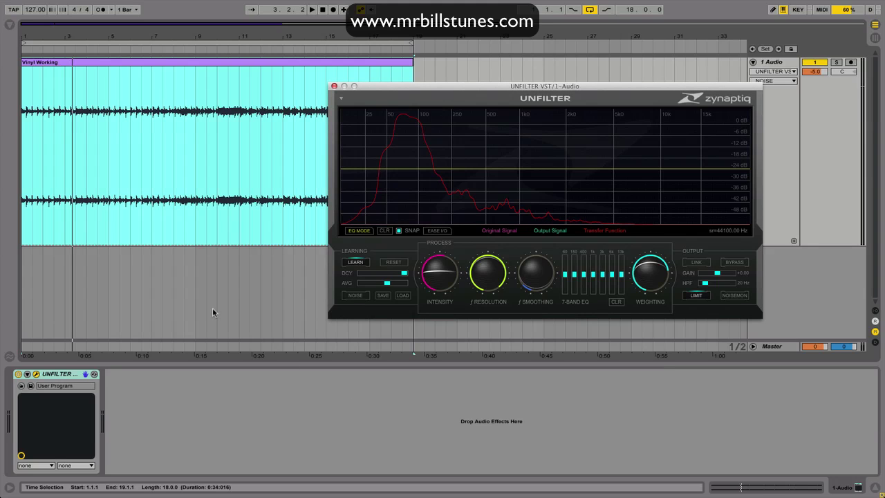
click(403, 296)
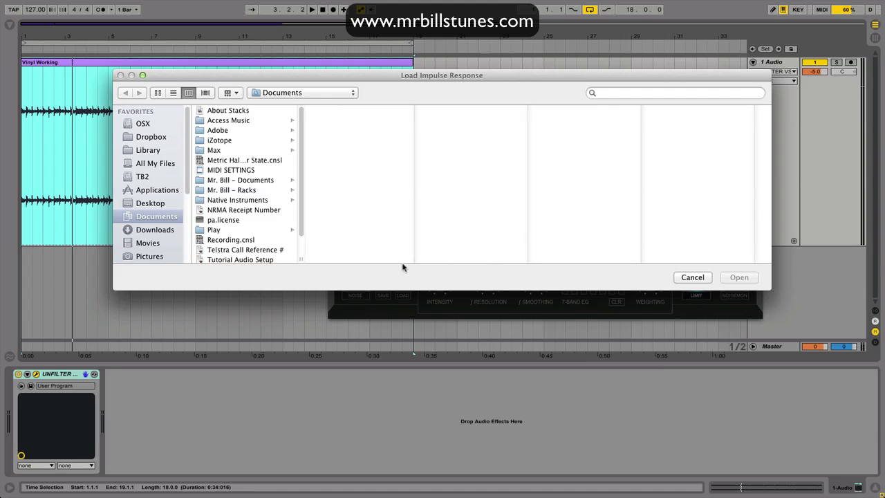
click(693, 277)
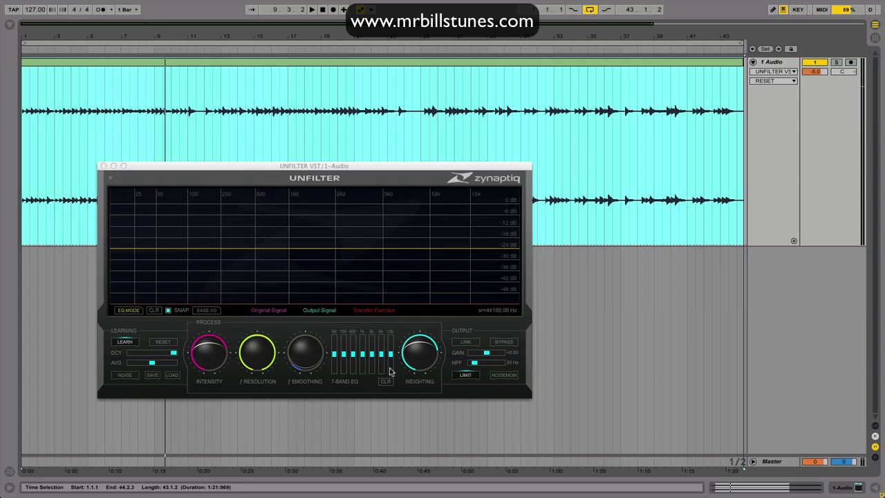
Step: Set Intensity to about the middle, play the new clip, and raise Intensity to its maximum
click(216, 356)
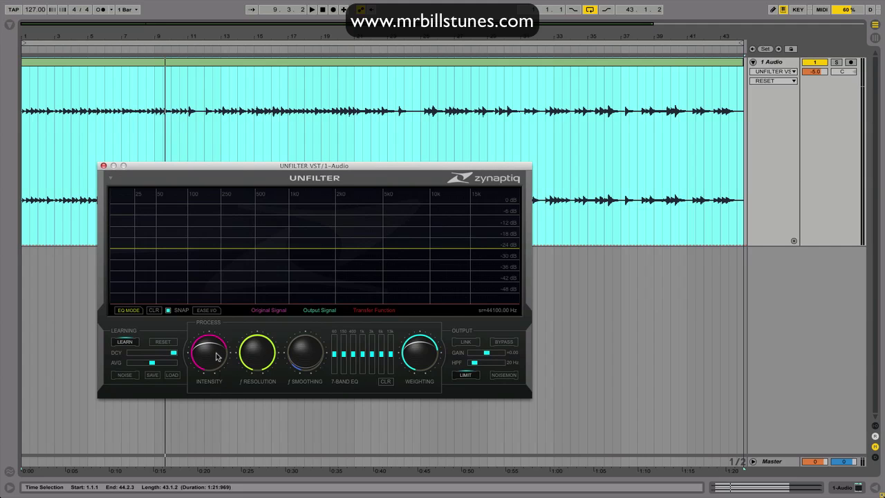
mouse_move(215, 353)
mouse_down()
mouse_move(216, 367)
mouse_move(216, 356)
mouse_up()
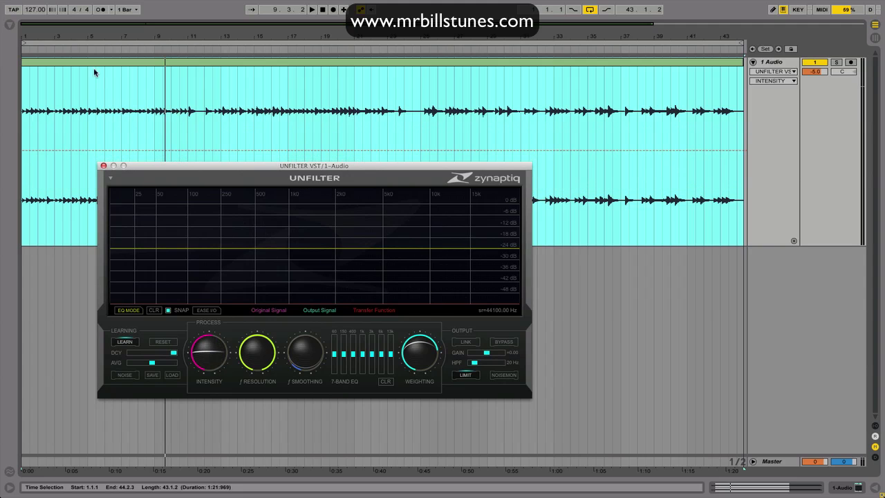
click(109, 67)
key(space)
click(204, 356)
drag(204, 356, 208, 342)
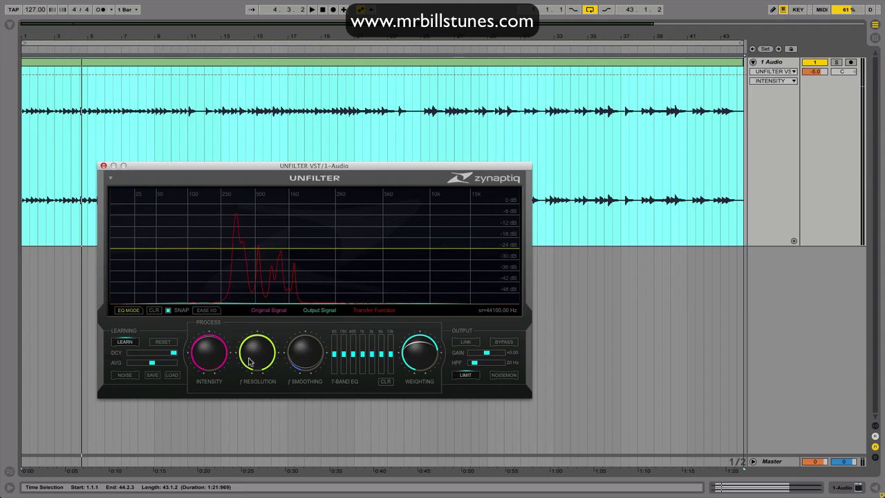
Step: Play the clip from 11.3.1 and lower UNFILTER's Intensity to below its midpoint during playback
click(60, 118)
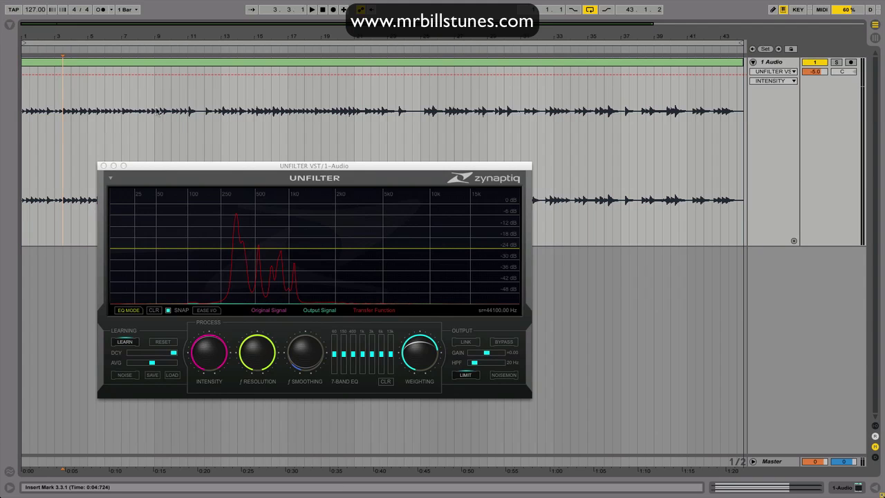
click(196, 113)
key(space)
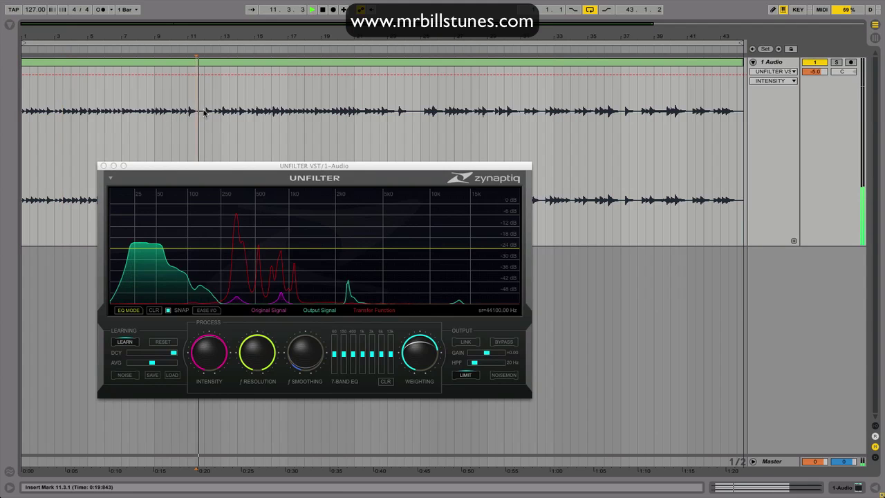
click(213, 357)
drag(213, 357, 214, 376)
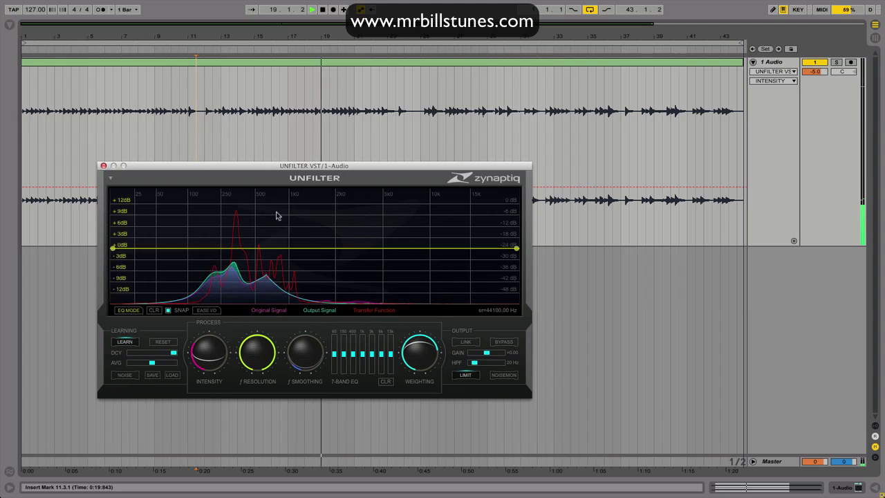
Step: During playback, lower f Resolution to near its minimum and raise Intensity to its maximum
click(267, 345)
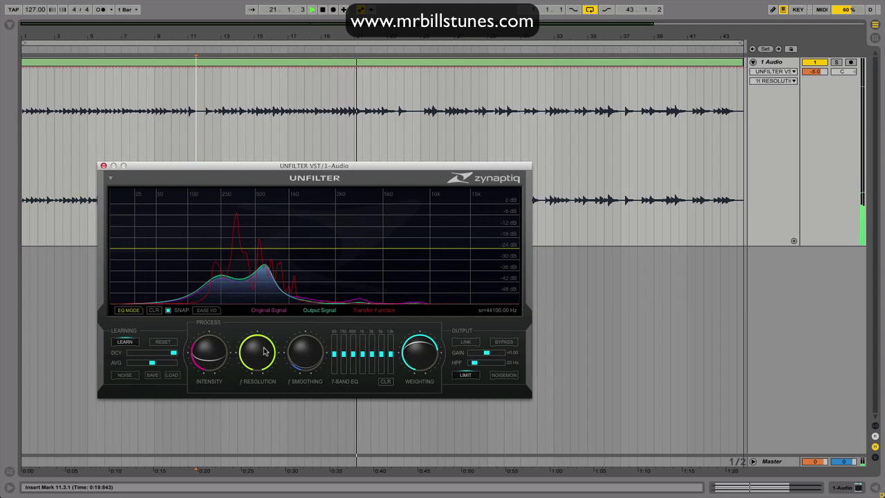
drag(262, 352, 264, 374)
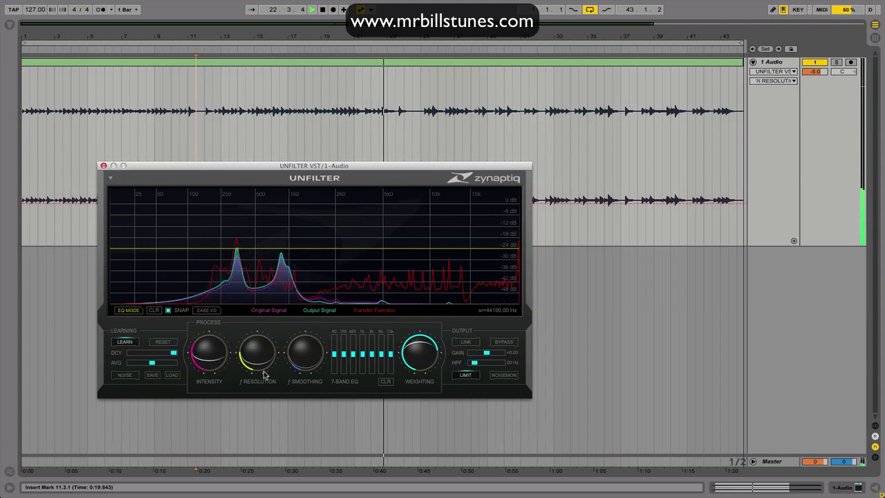
click(214, 349)
drag(214, 349, 216, 337)
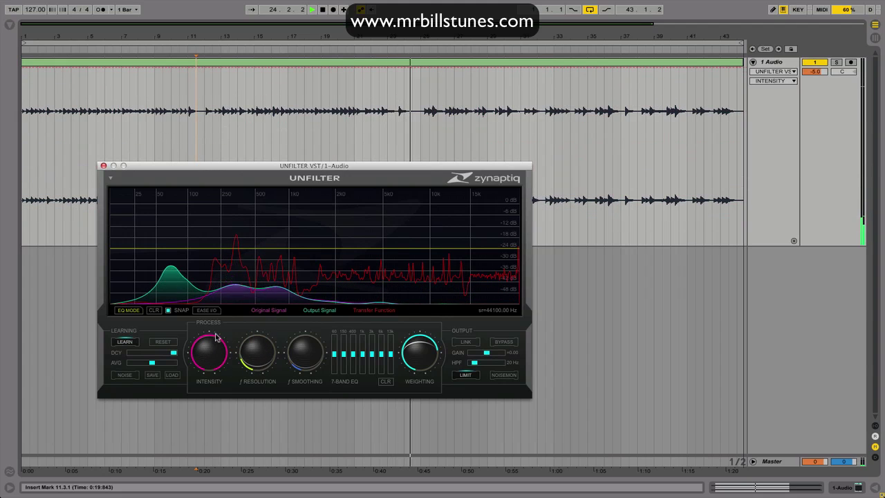
Step: Raise f Smoothing to well above its midpoint and bring f Resolution to about the middle during playback
click(250, 351)
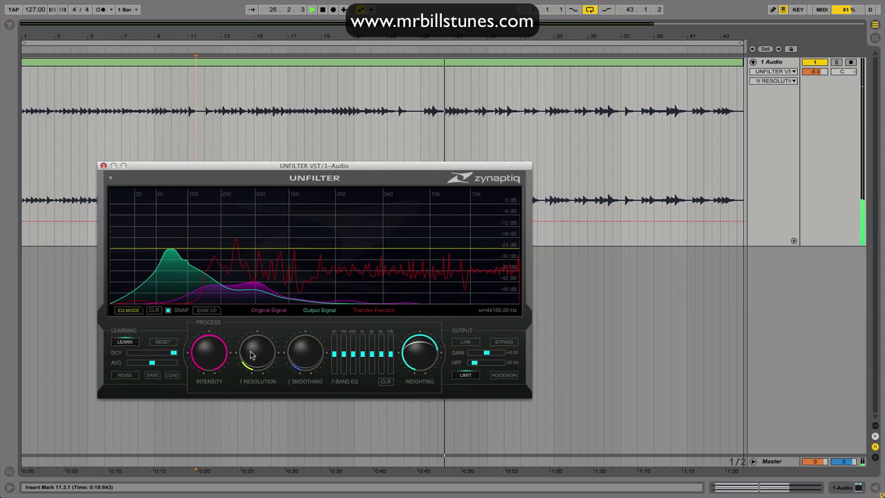
drag(251, 348, 256, 333)
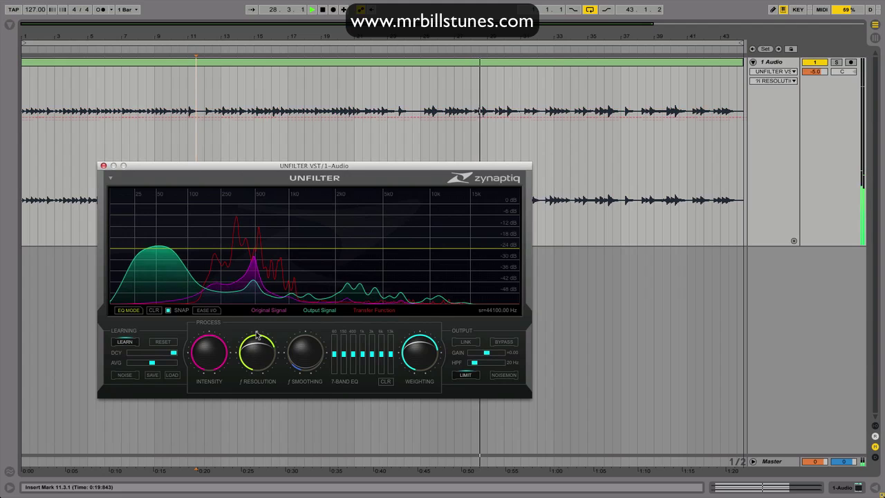
drag(257, 334, 311, 326)
click(306, 345)
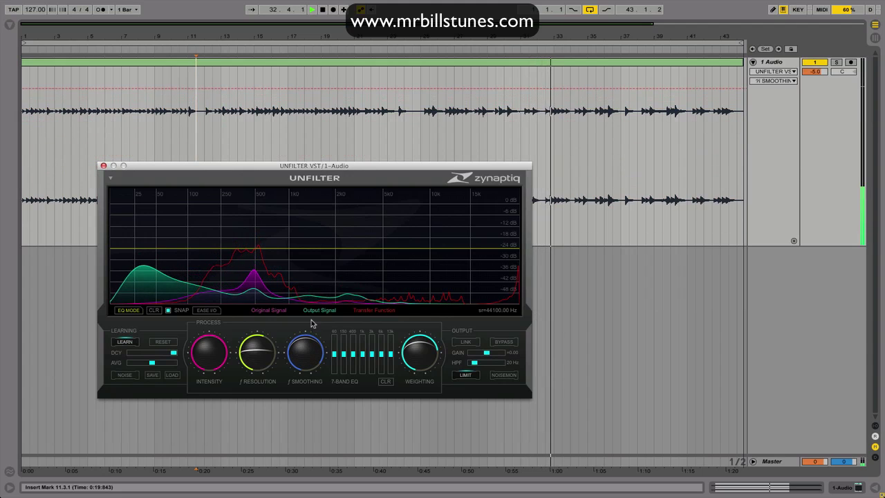
click(253, 341)
drag(252, 340, 253, 354)
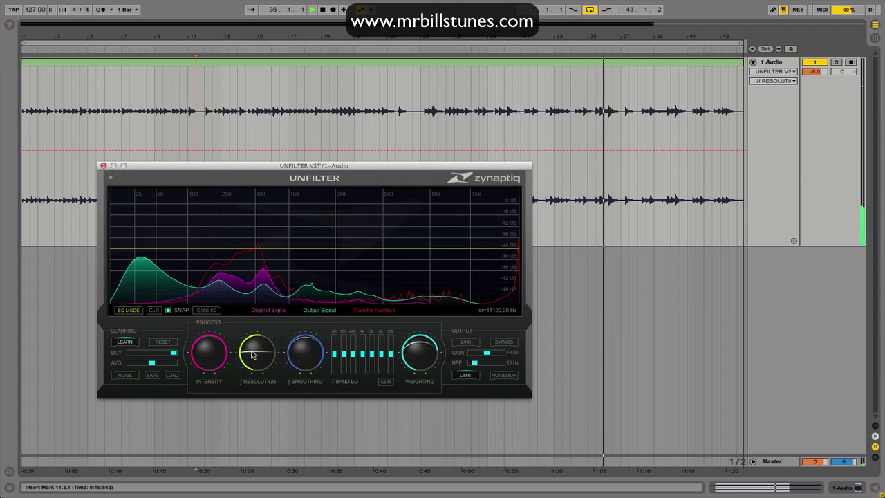
Step: Raise Weighting to its maximum and reduce Intensity to slightly above its midpoint
click(416, 353)
drag(416, 352, 416, 348)
drag(228, 358, 221, 355)
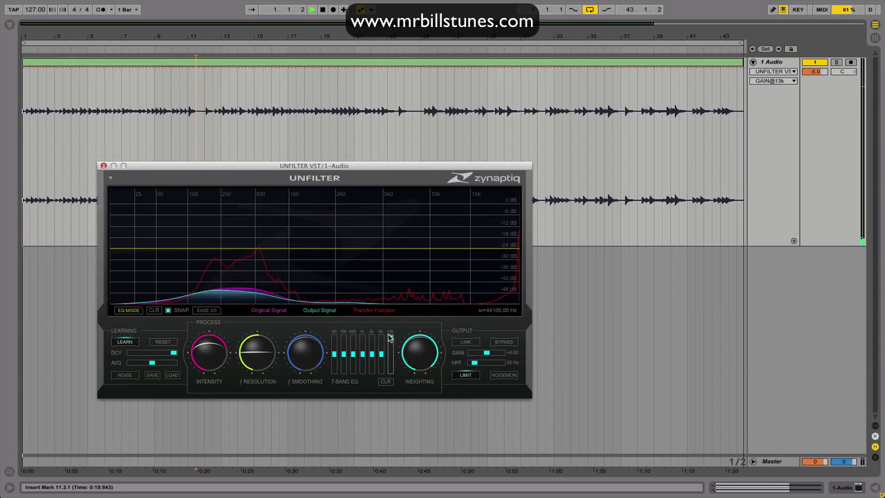
Step: Set the 13k EQ band to 6, raise the bands from 1k upward in a rising slope, and toggle Bypass
drag(391, 356, 390, 341)
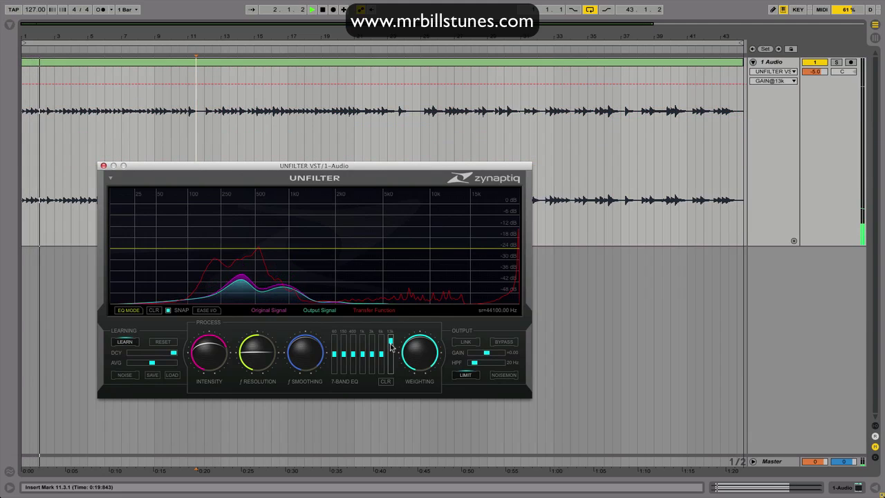
right_click(390, 344)
text(6)
key(Return)
drag(381, 355, 367, 349)
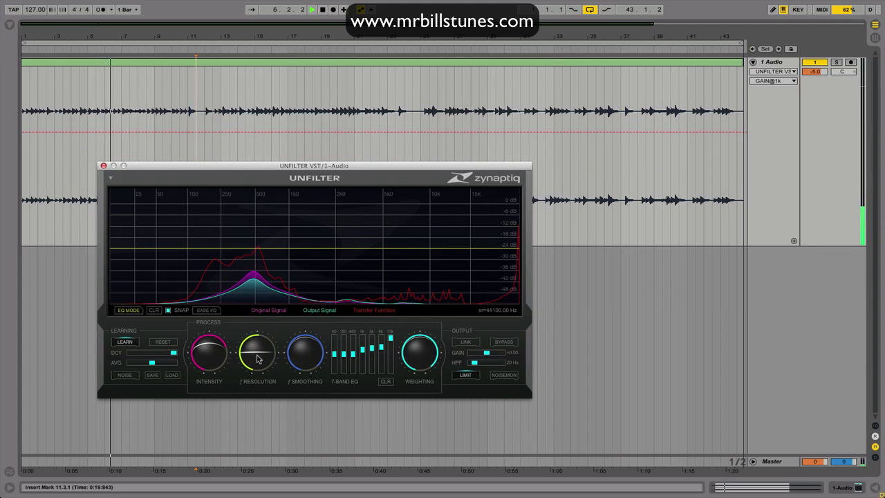
click(511, 341)
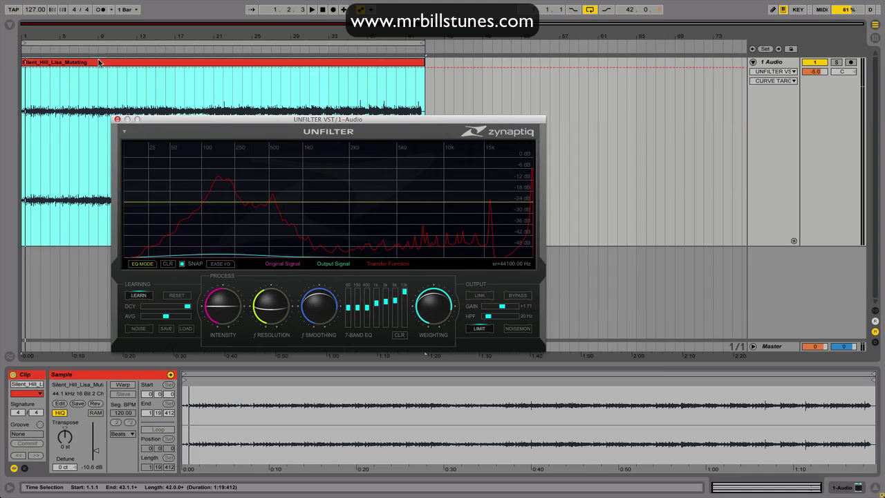
Step: Draw alternating boost and cut points on the EQ MODE curve in the range below about 600 Hz
mouse_move(182, 208)
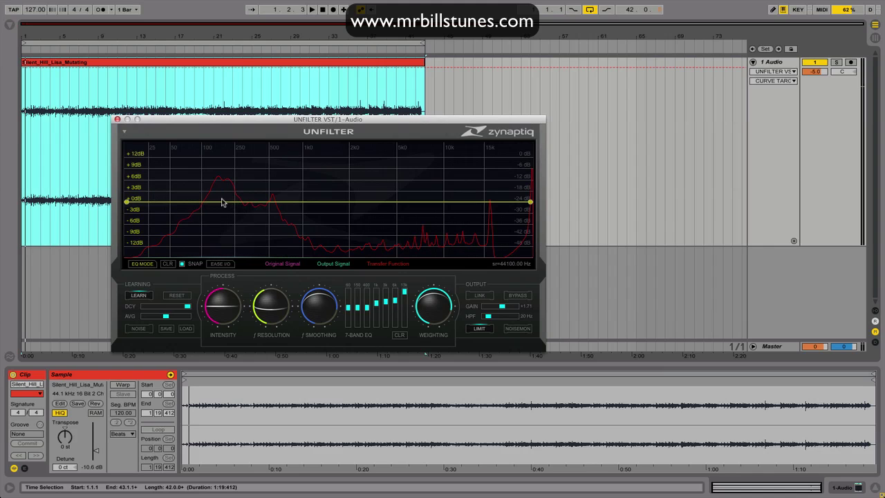
drag(214, 204, 218, 183)
click(245, 201)
click(273, 176)
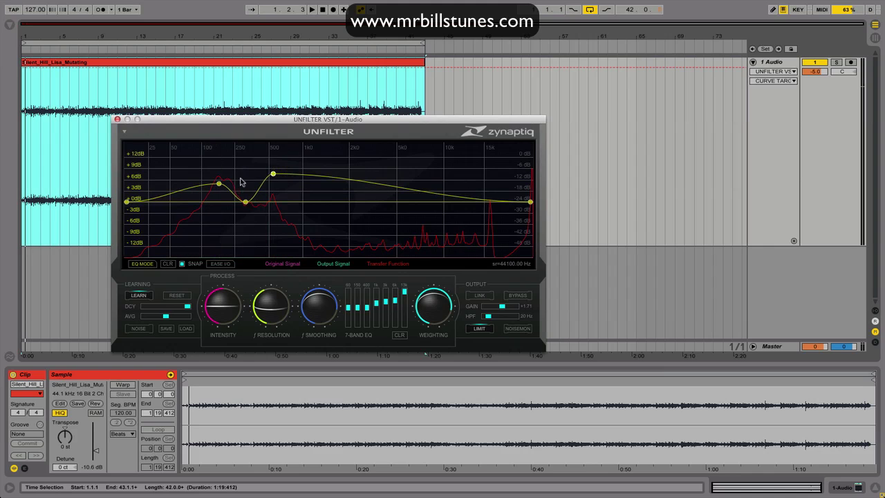
click(197, 217)
click(184, 167)
click(283, 210)
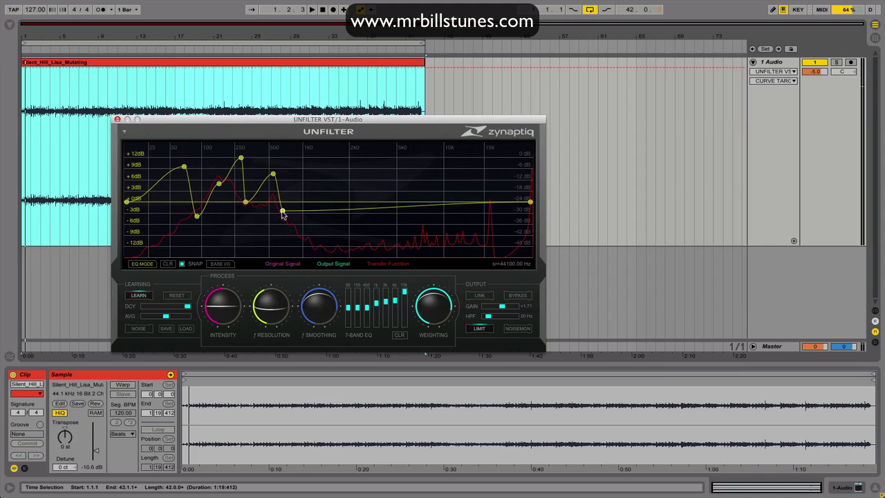
Step: Extend the EQ MODE curve with alternating points up to about 10 kHz, including +12 dB at 3.23 kHz, and clear the whole curve
click(349, 176)
click(313, 215)
click(368, 158)
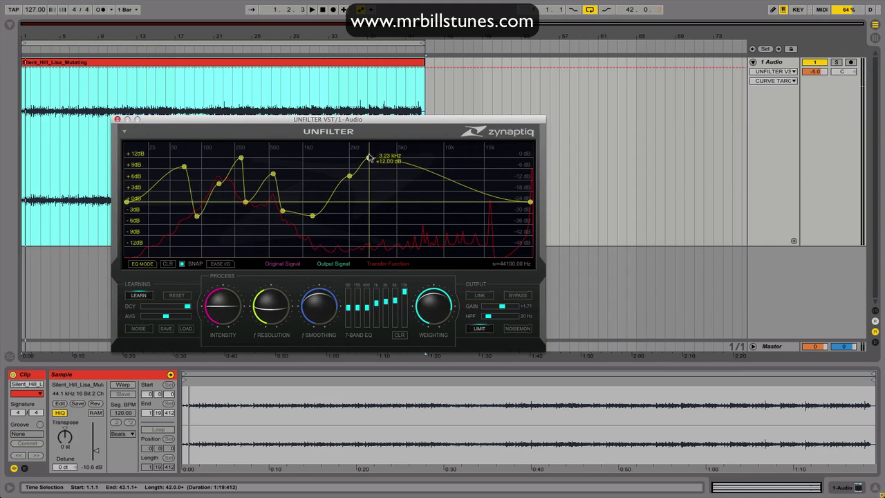
click(408, 206)
click(442, 163)
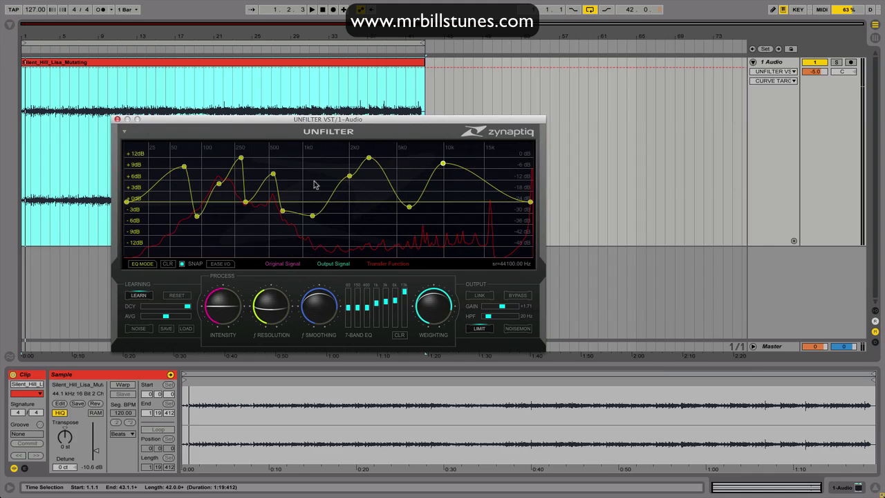
click(167, 263)
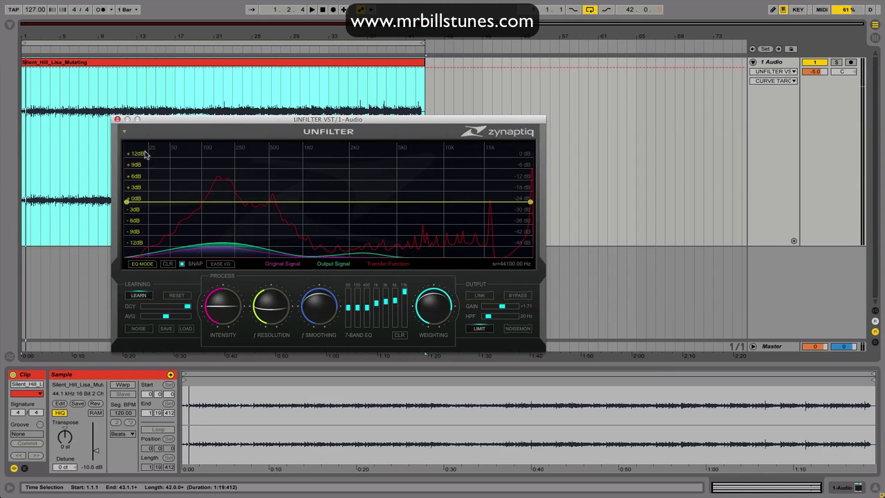
Step: Switch the curve to INT BIAS, draw alternating peaks and dips below about 500 Hz with the first peak at +1.00, and clear them
click(146, 264)
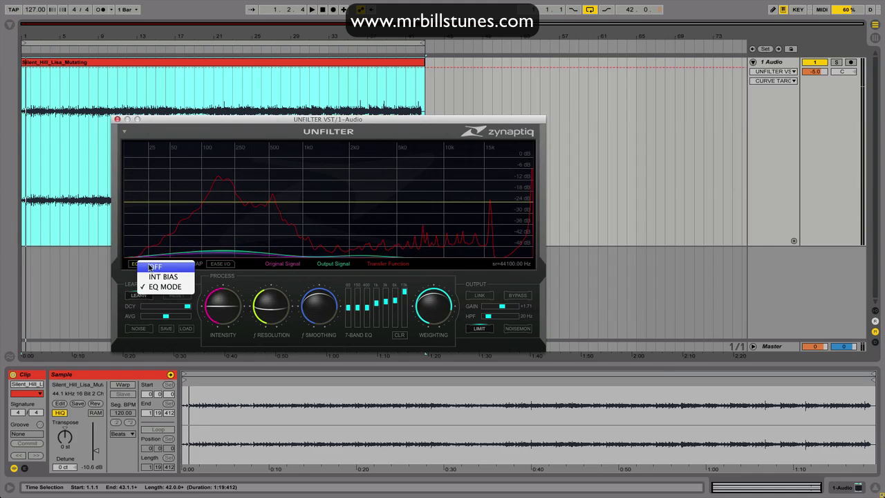
click(161, 276)
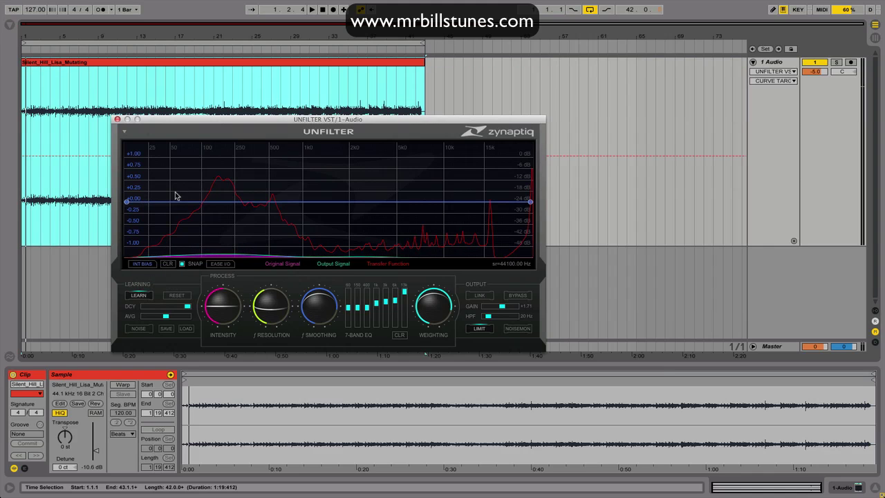
mouse_move(199, 219)
click(179, 178)
click(198, 209)
click(233, 172)
click(264, 183)
drag(265, 197, 262, 219)
drag(179, 174, 177, 158)
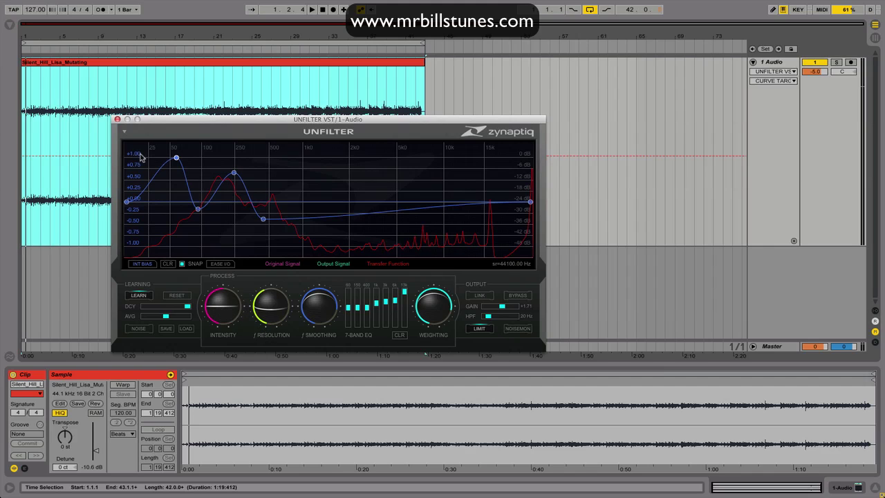
click(168, 264)
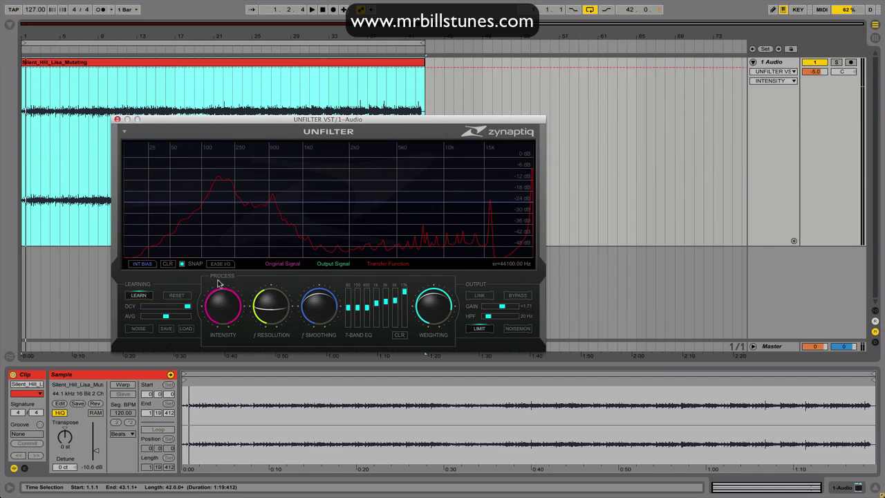
Step: Set Intensity to 0 and start playing the Silent_Hill_Lisa_Mutating clip
double_click(220, 300)
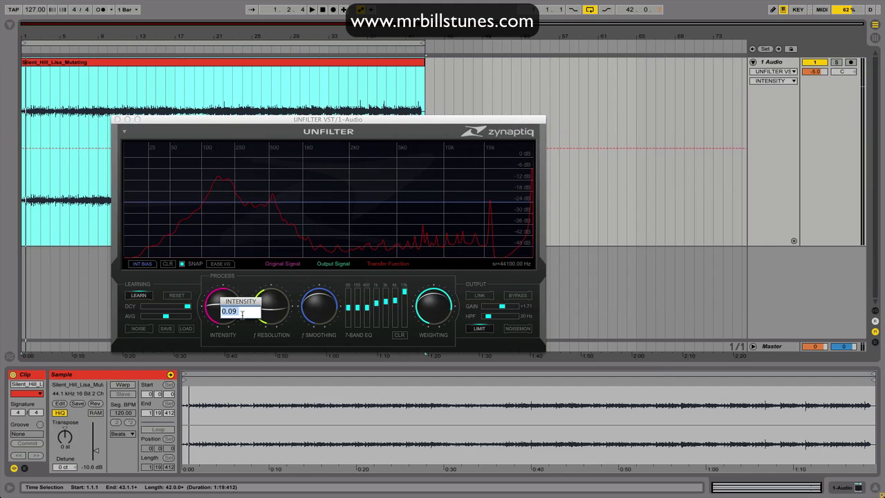
text(0)
key(Return)
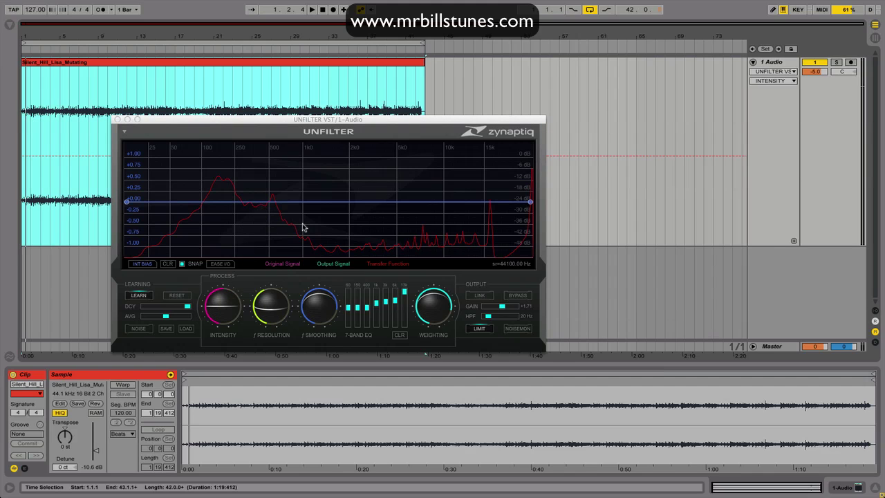
key(space)
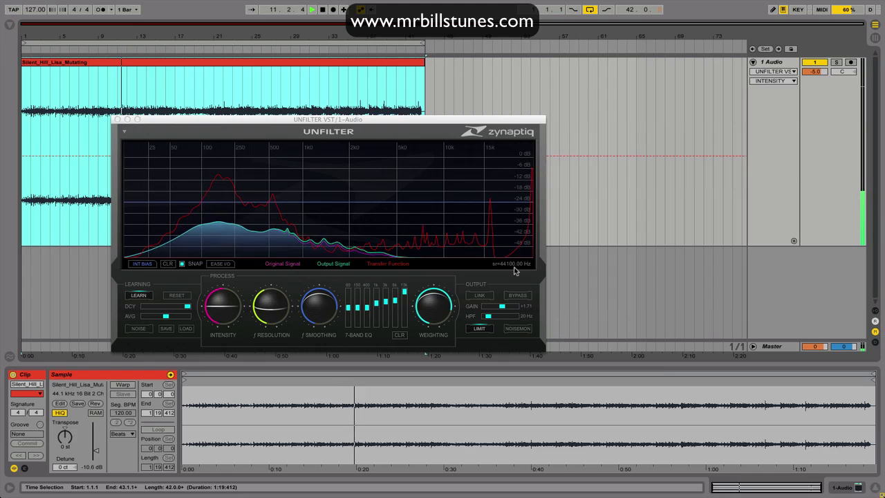
Step: Set the bias curve shape to LINEAR and draw a zigzag of peaks and dips from about 250 Hz to 9 kHz
mouse_move(321, 208)
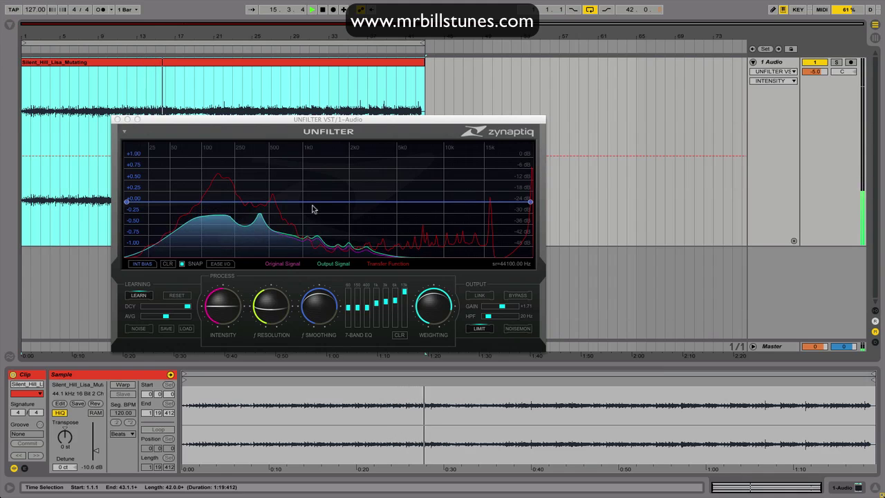
click(220, 264)
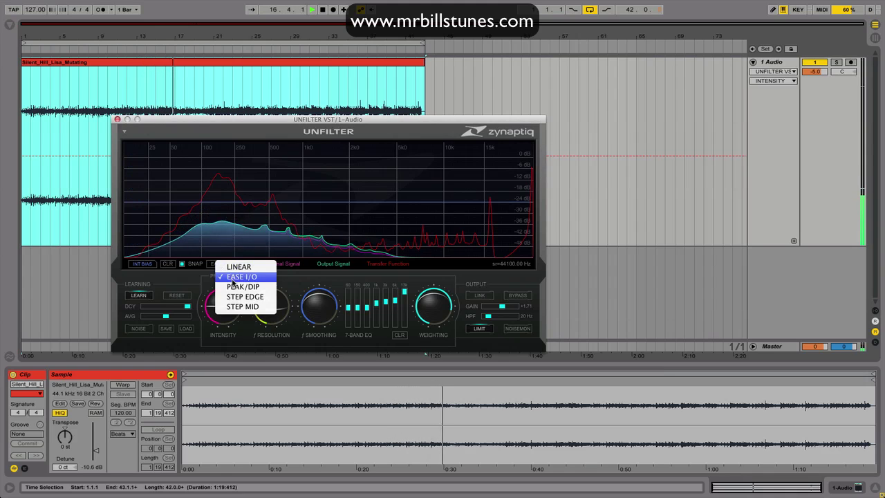
click(232, 268)
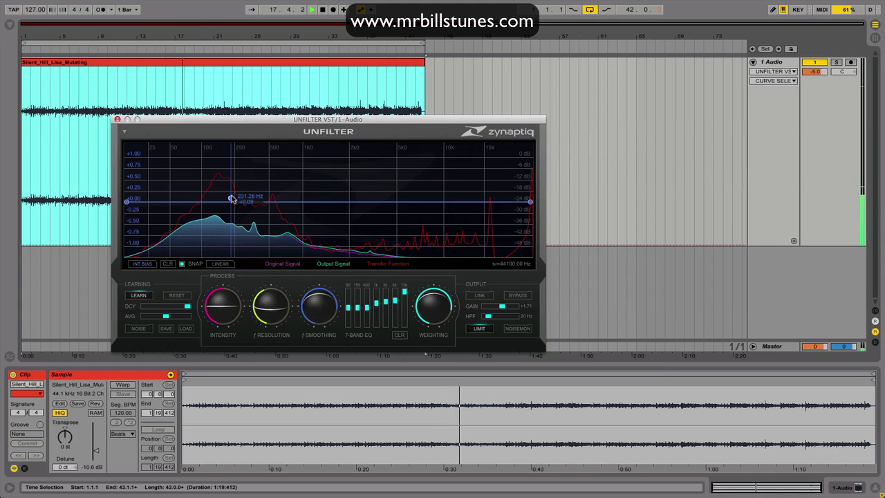
click(287, 207)
click(362, 183)
drag(362, 184, 352, 178)
click(376, 209)
click(430, 177)
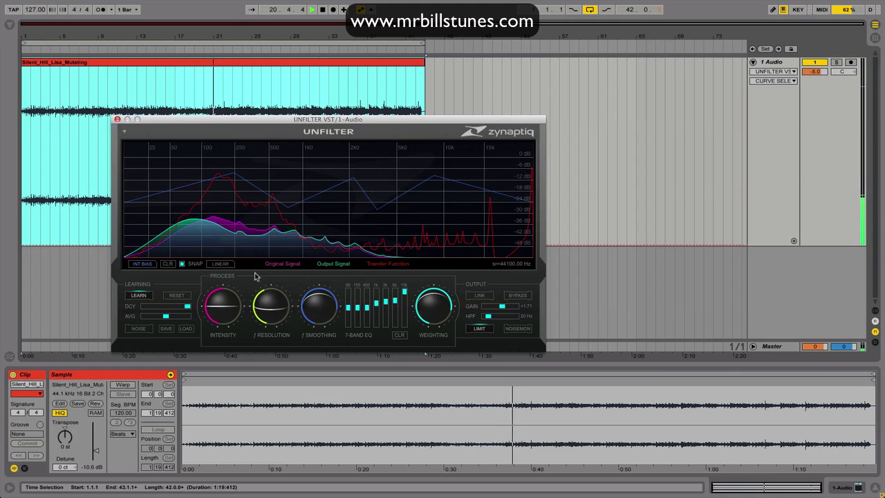
Step: Try the EASE I/O and PEAK/DIP shapes on the bias curve and add a point at about 1.23 kHz, +0.77
click(230, 267)
click(230, 277)
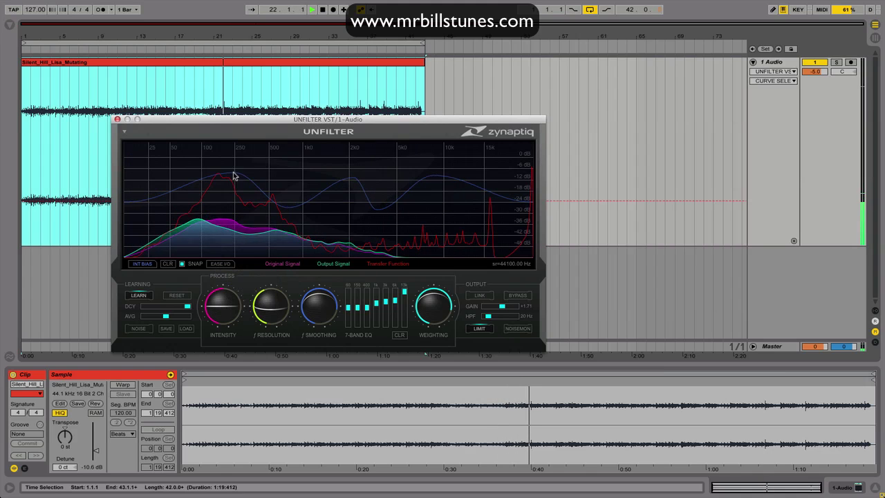
click(221, 265)
click(228, 284)
click(313, 171)
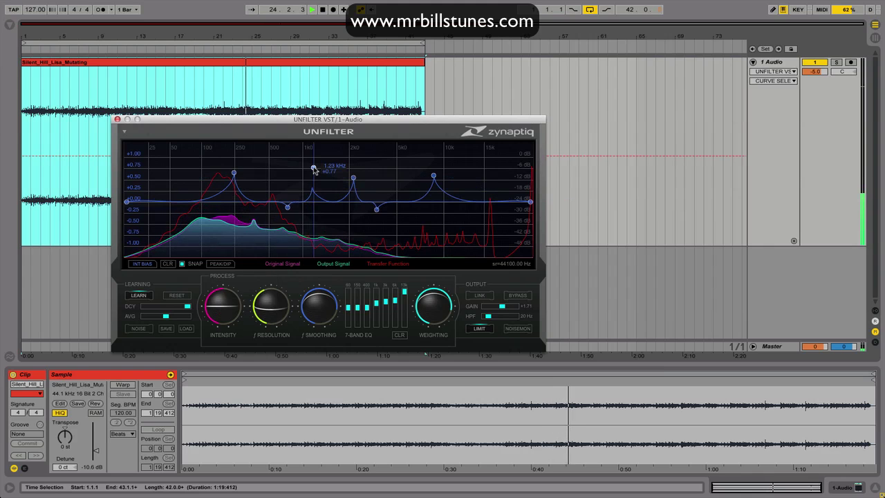
Step: Change the curve shape to STEP EDGE and apply the curve in EQ MODE
click(222, 264)
click(240, 293)
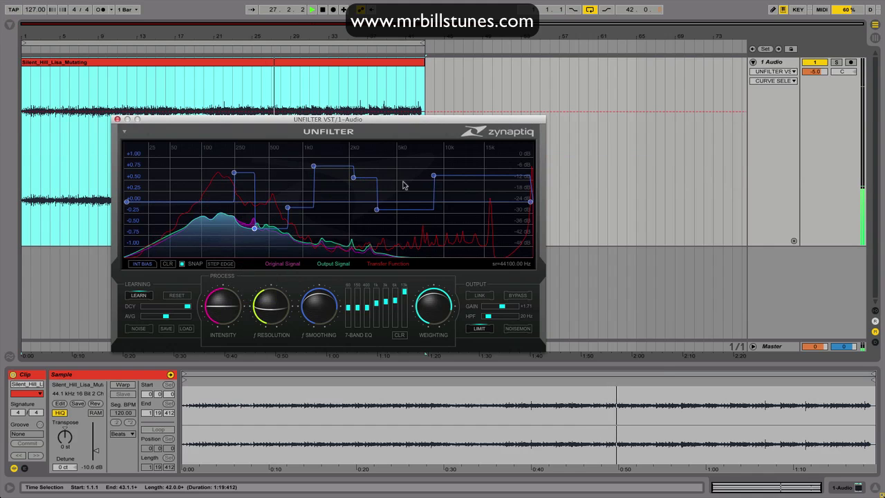
click(142, 264)
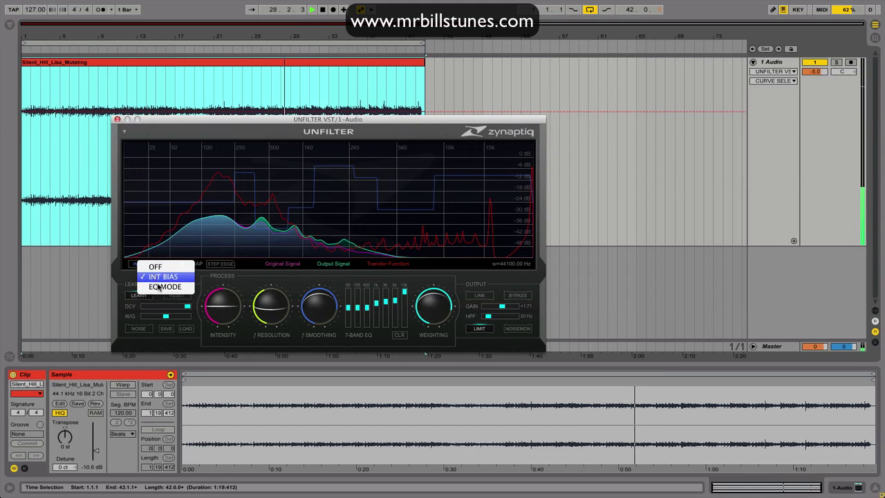
click(159, 287)
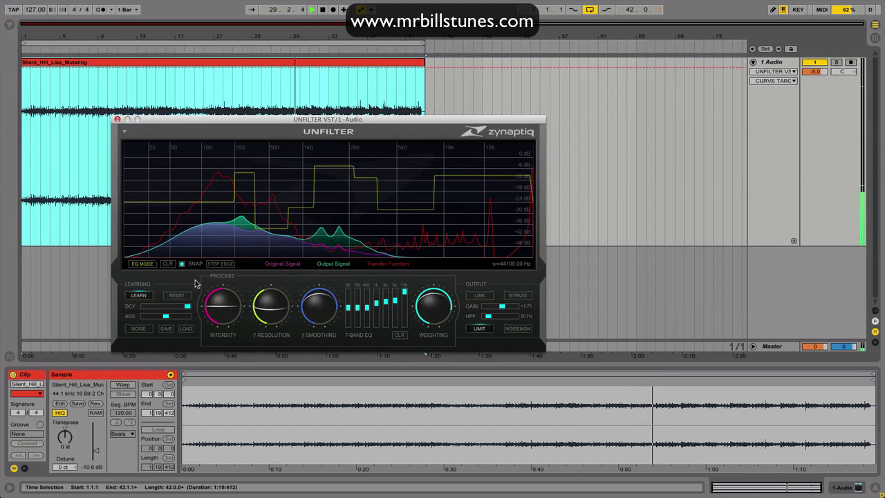
Step: Change the curve shape to STEP MID and add a boost and a cut point below 100 Hz
click(211, 266)
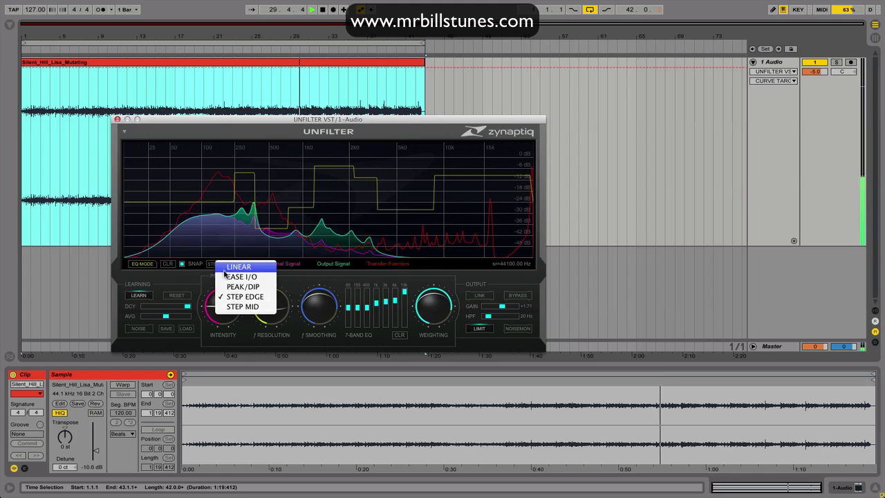
click(236, 308)
drag(208, 171, 186, 171)
drag(159, 200, 159, 212)
click(168, 264)
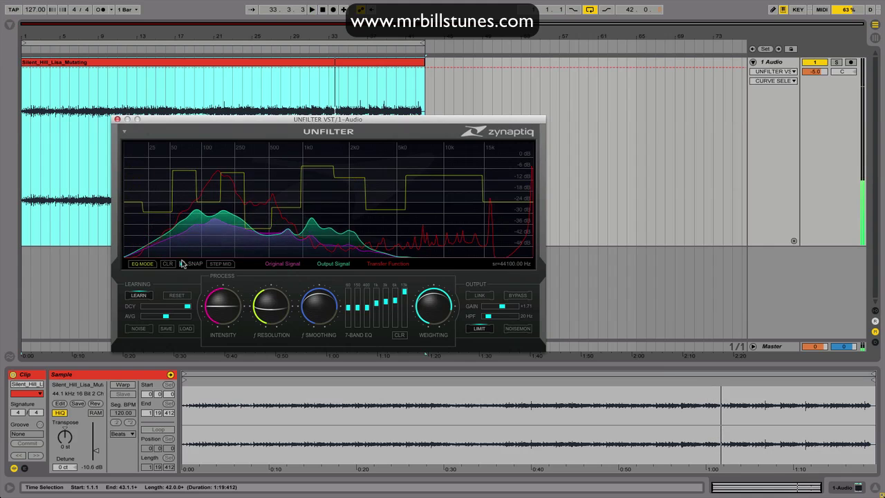
Step: Switch the curve to INT BIAS mode and raise a point at about 250 Hz to +0.50
click(142, 263)
click(163, 276)
drag(236, 201, 237, 179)
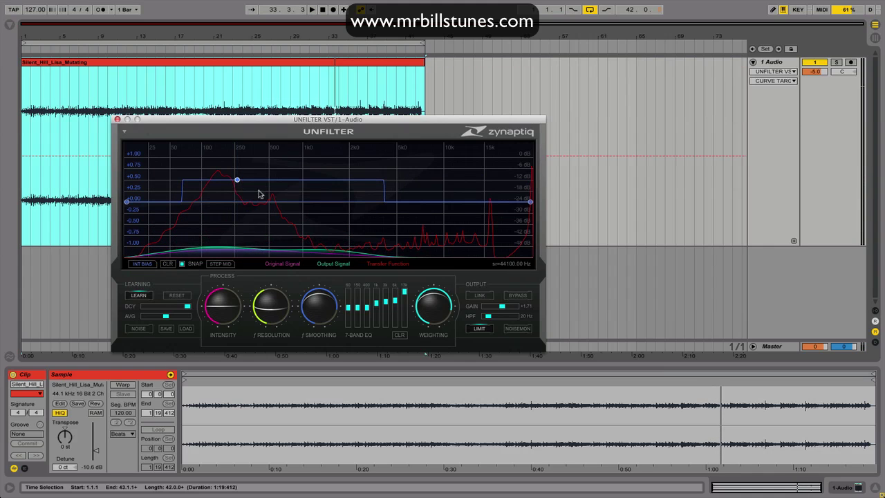
Step: Set the bias curve shape to EASE I/O, add alternating zero and peak points up to about 8 kHz, and shift the peak near 1.3 kHz
click(220, 263)
click(238, 278)
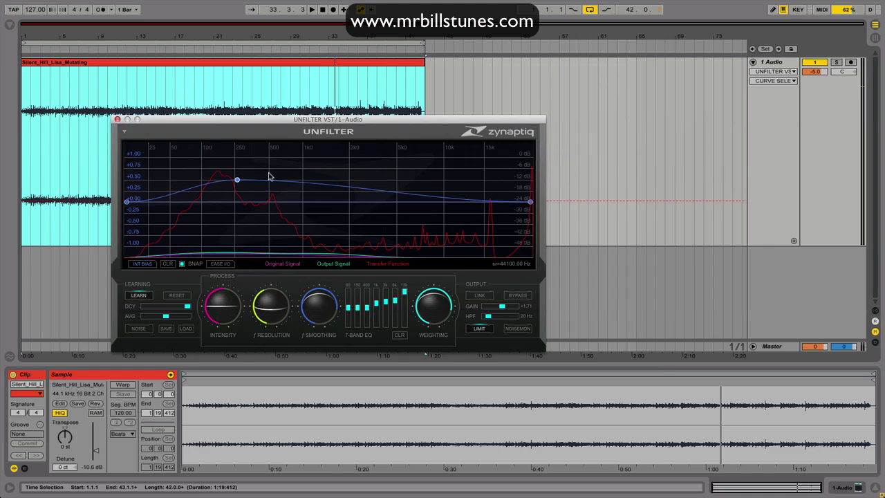
drag(280, 187, 318, 178)
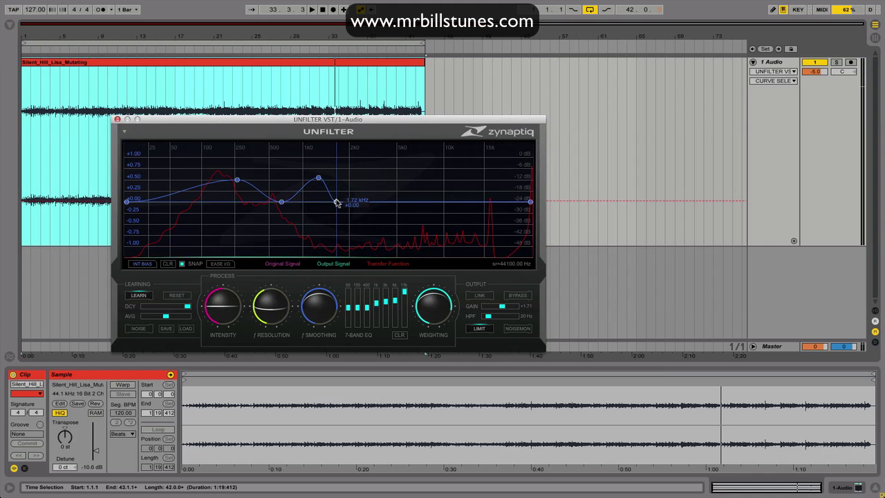
drag(428, 201, 430, 187)
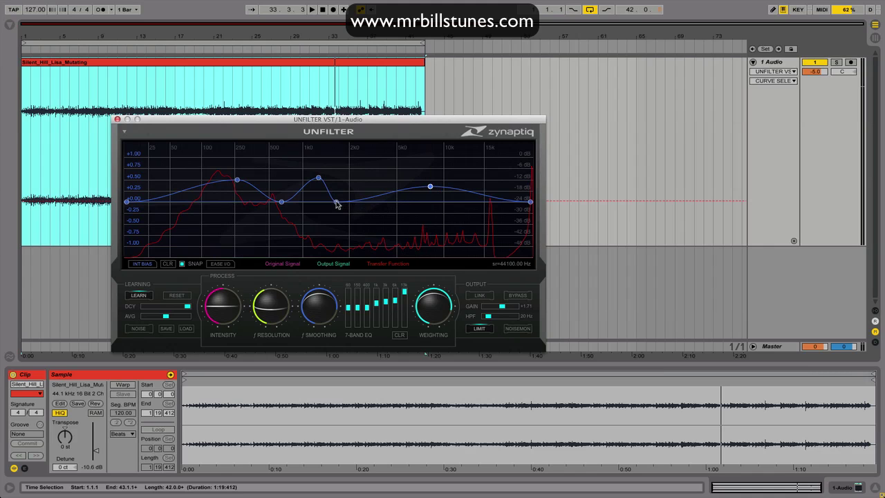
drag(316, 178, 340, 177)
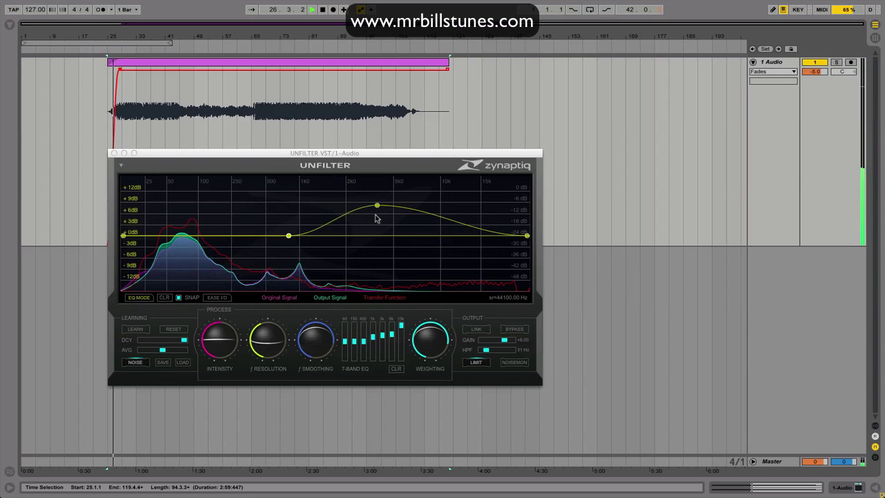
Step: Pull the EQ boost back to 0 dB and adjust the output to +4.71 gain with a 15 Hz high-pass filter
drag(375, 205, 387, 239)
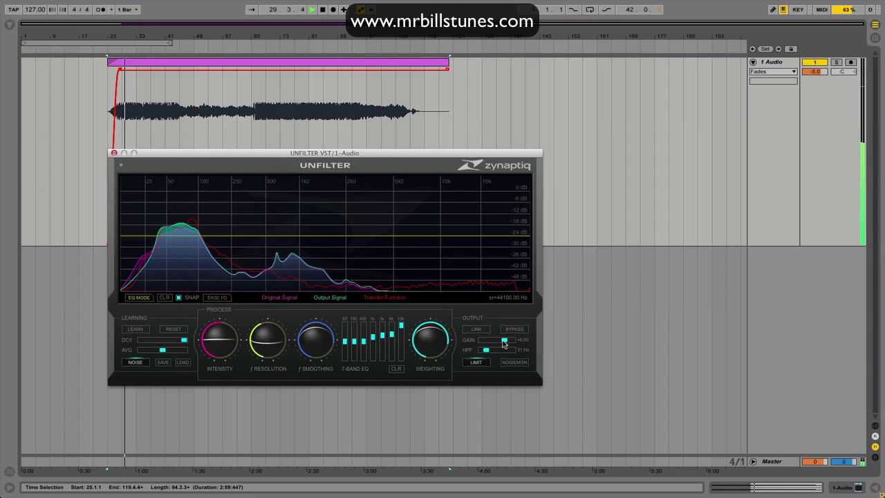
drag(504, 343, 496, 343)
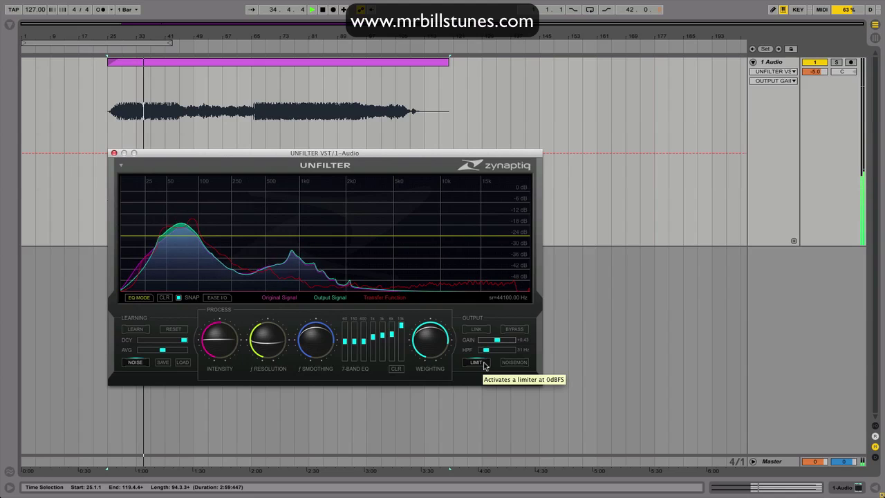
mouse_move(497, 340)
mouse_down()
mouse_move(502, 350)
mouse_move(484, 350)
mouse_up()
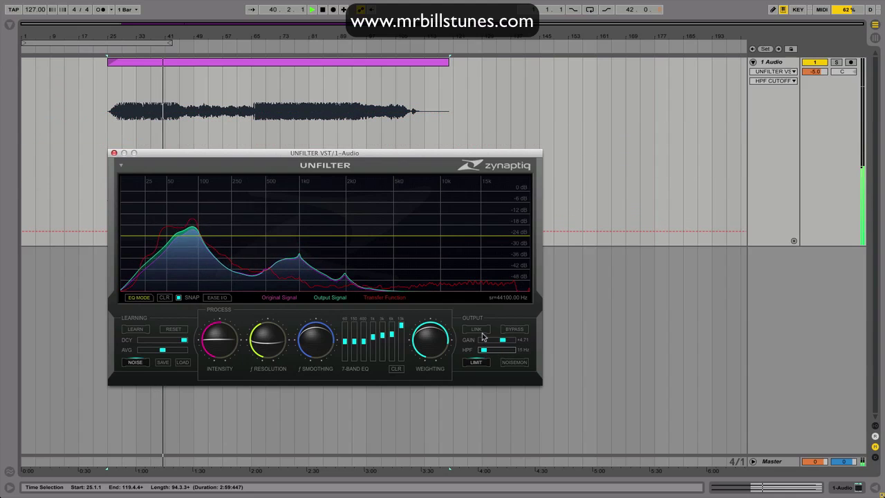
Step: Turn on LINK in the output section and set the output gain to +0.86
click(481, 332)
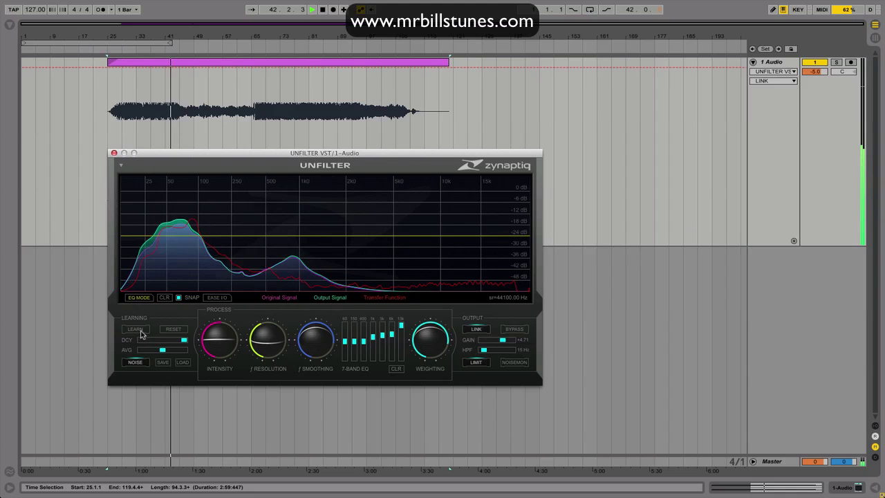
mouse_move(144, 253)
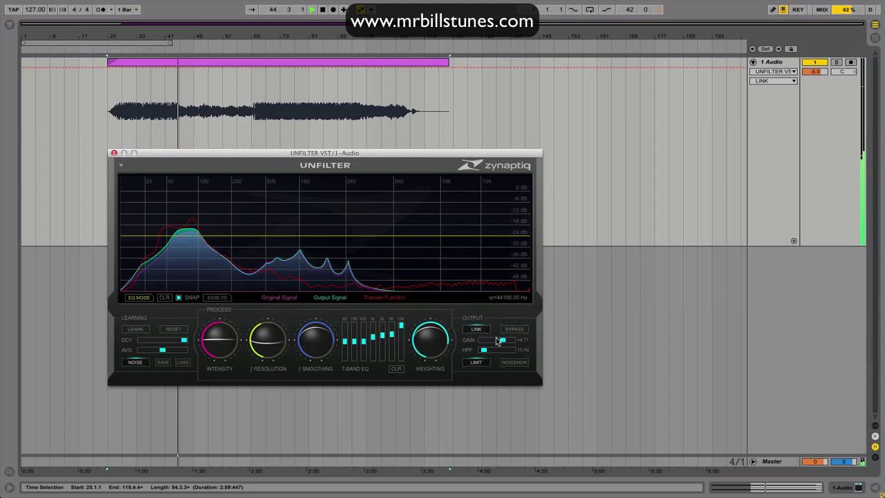
drag(501, 341, 497, 340)
mouse_move(254, 243)
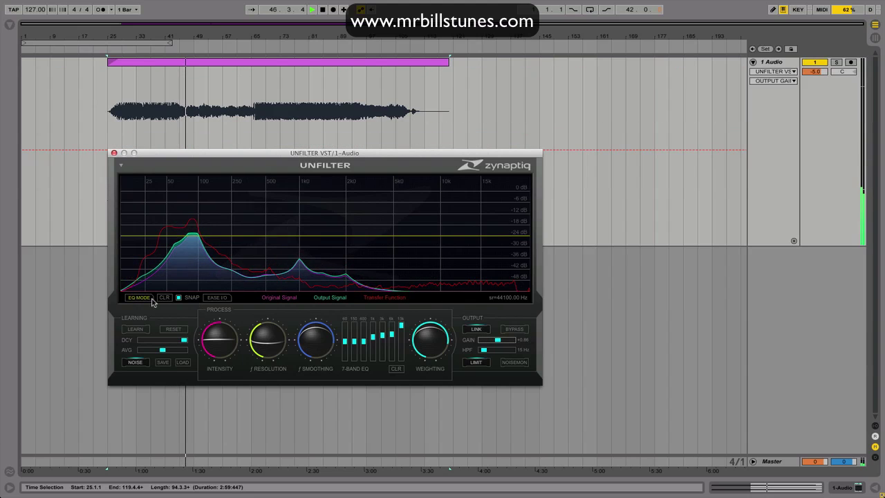
Step: Switch LEARN on and off again, and toggle BYPASS to compare with the unprocessed signal
click(140, 331)
click(141, 331)
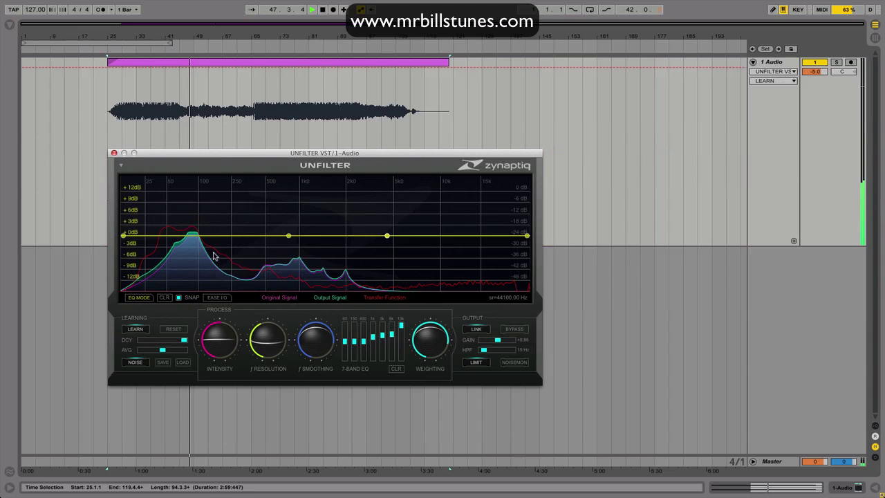
click(129, 335)
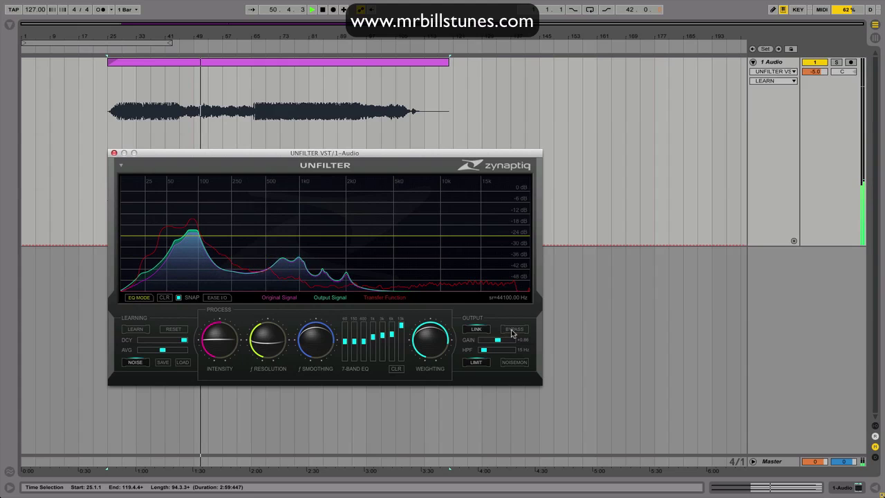
click(513, 329)
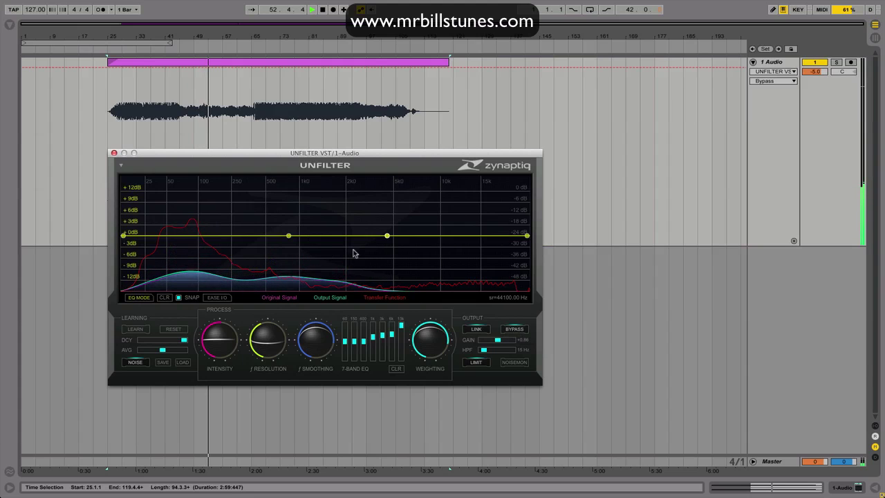
click(511, 329)
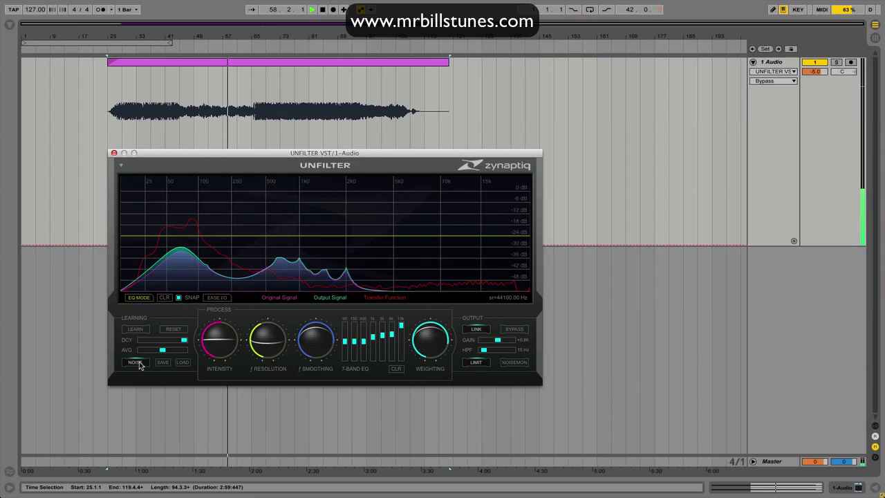
Step: Audition the NOISE signal alone with NOISEMON, raise the output gain to +3.86, and turn the monitoring off
mouse_move(215, 233)
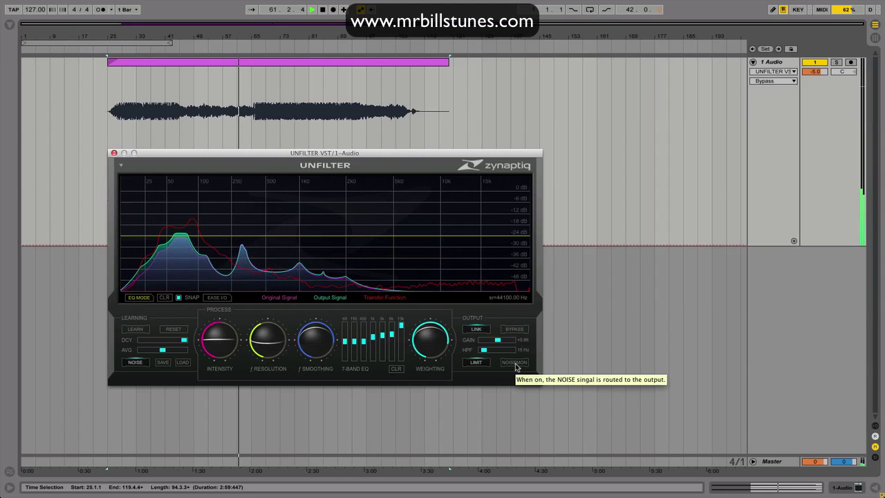
click(514, 363)
drag(502, 343, 503, 341)
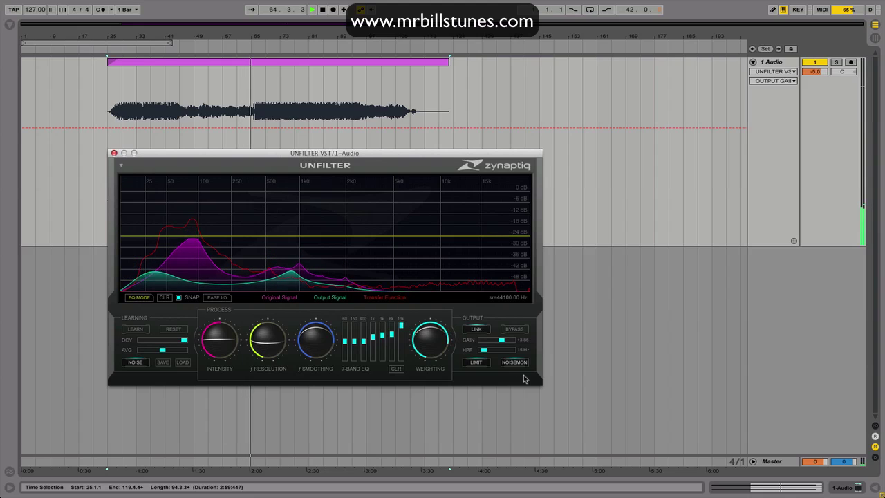
click(515, 362)
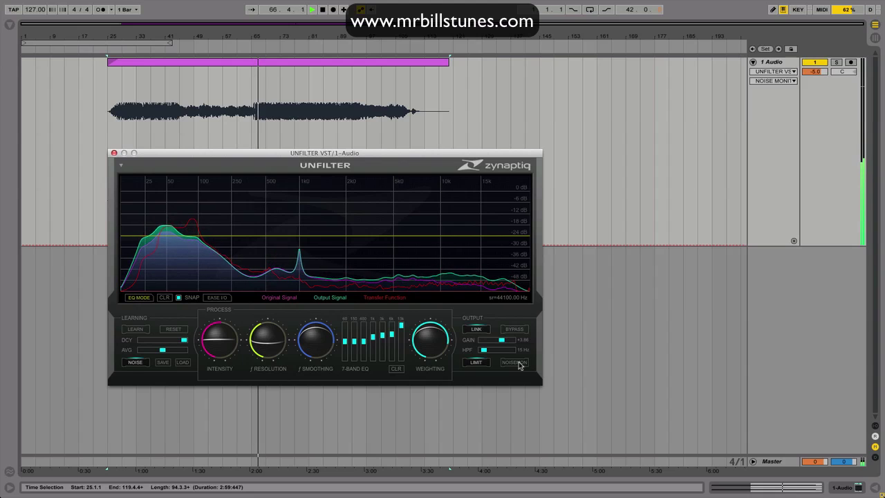
Step: Add an EQ boost of about 5 dB near 10 kHz and about 2 dB between 2 and 5 kHz, auditioning the NOISE signal
mouse_move(435, 237)
drag(439, 237, 445, 218)
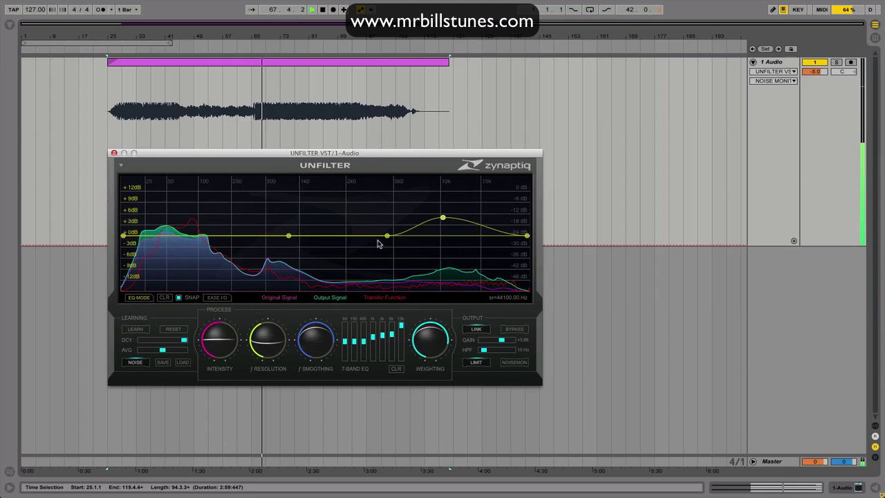
click(519, 362)
mouse_move(403, 234)
drag(385, 235, 378, 228)
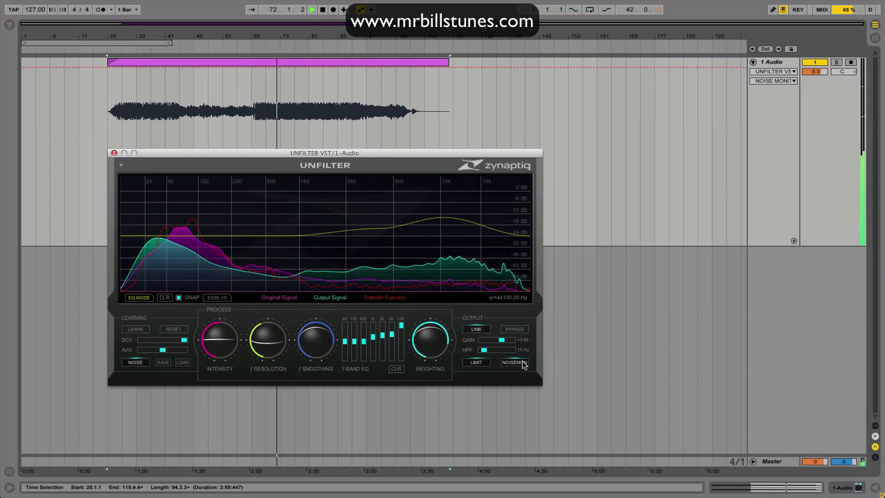
click(522, 362)
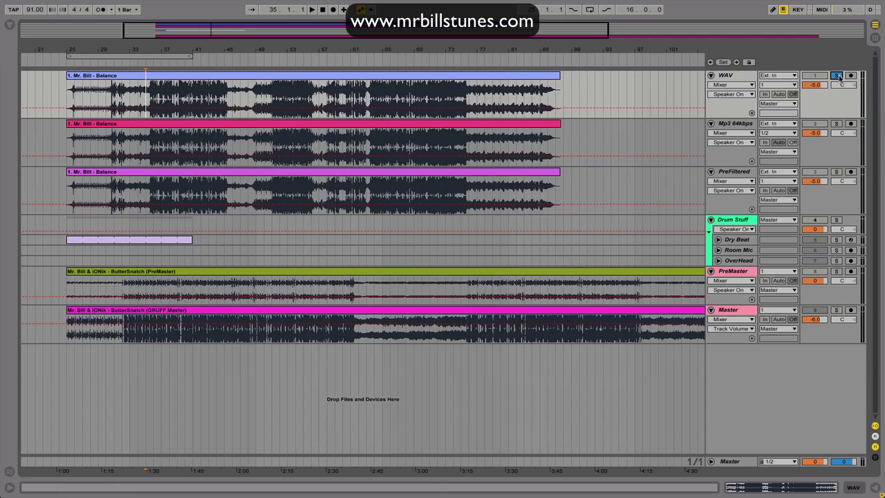
Step: Go over the WAV, Mp3 64kbps and PreFiltered tracks and show the EQ Eight on the PreFiltered track
click(150, 76)
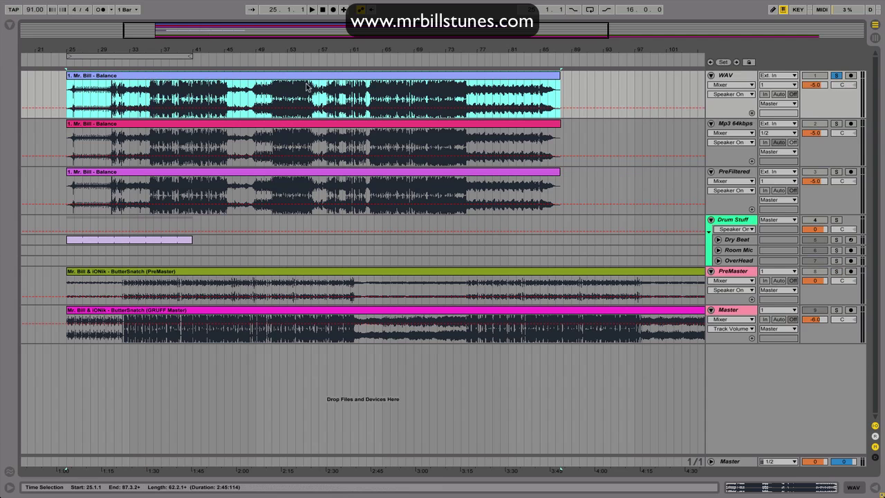
click(736, 126)
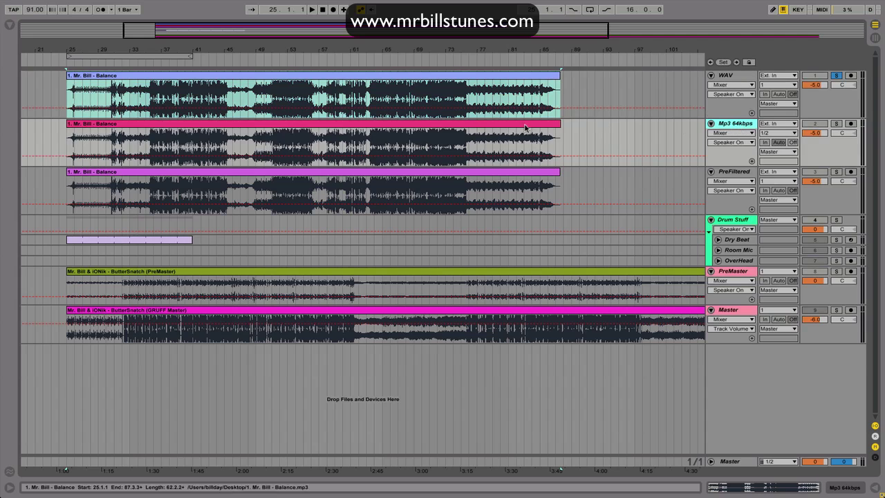
click(155, 140)
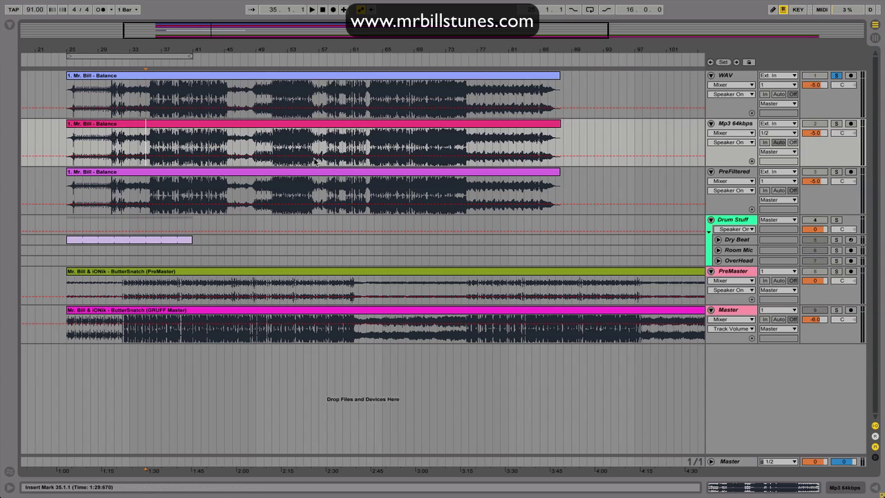
click(745, 173)
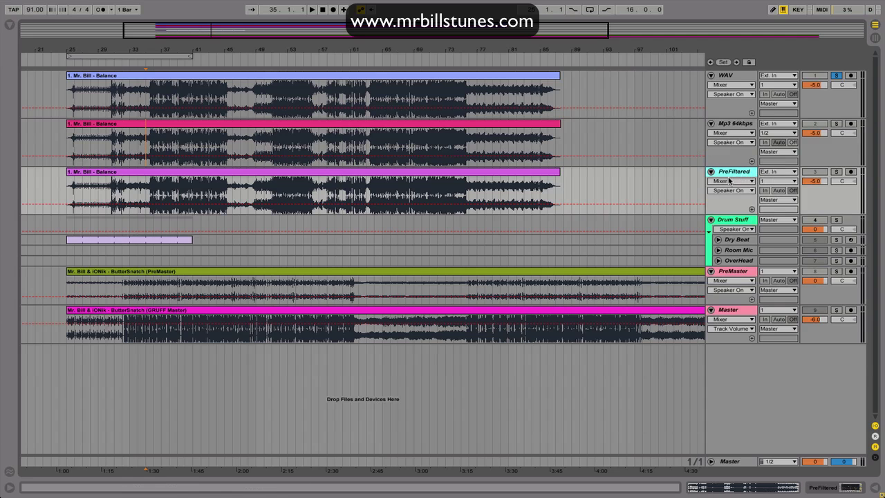
click(169, 188)
double_click(744, 173)
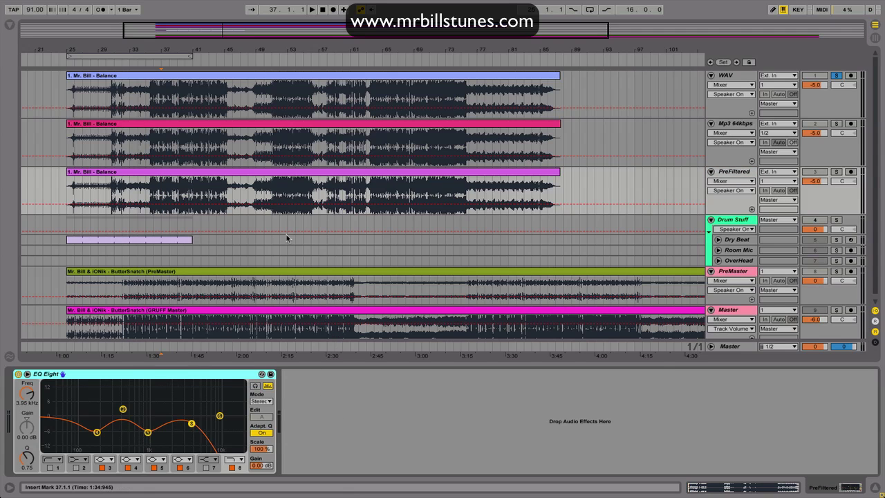
Step: Briefly play the Drum Stuff group from its Dry Beat clip, solo the OverHead track, and close the Superior Drummer window
scroll(287, 235, down, 1)
click(734, 215)
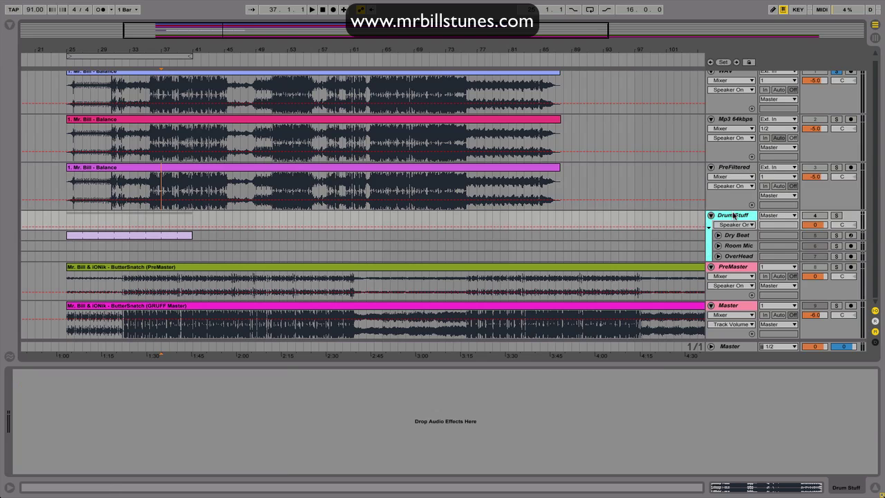
click(96, 237)
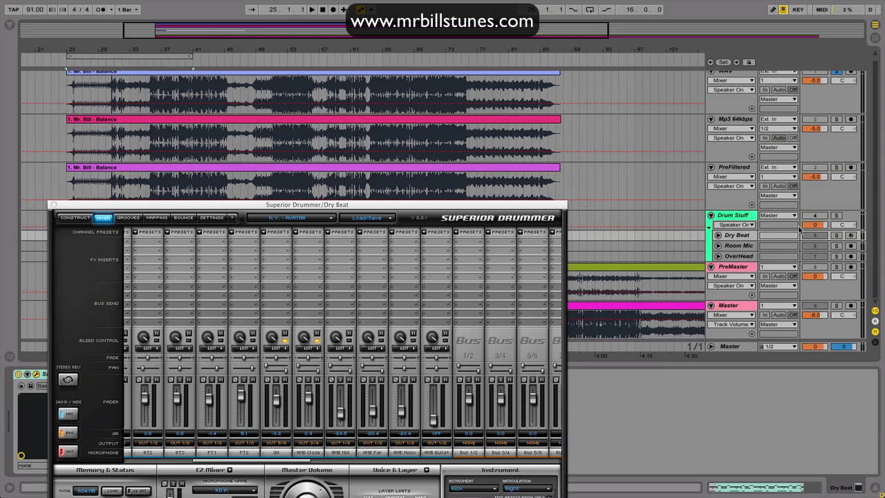
key(space)
click(835, 256)
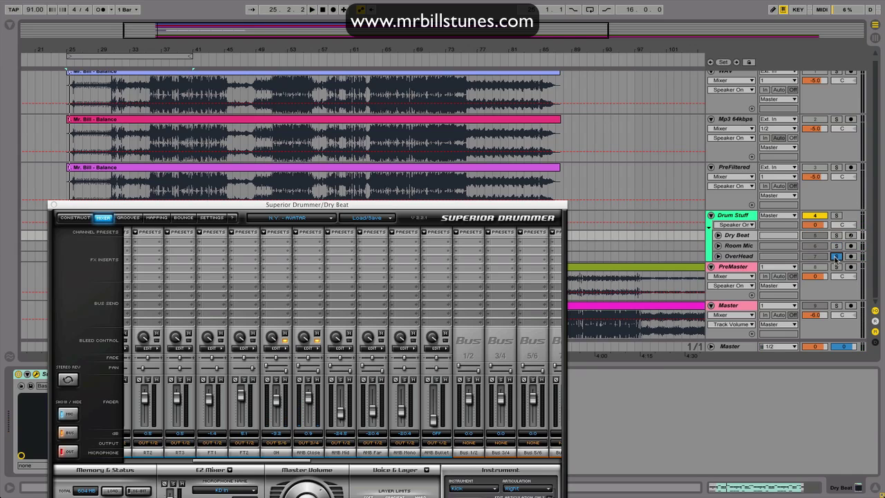
click(54, 205)
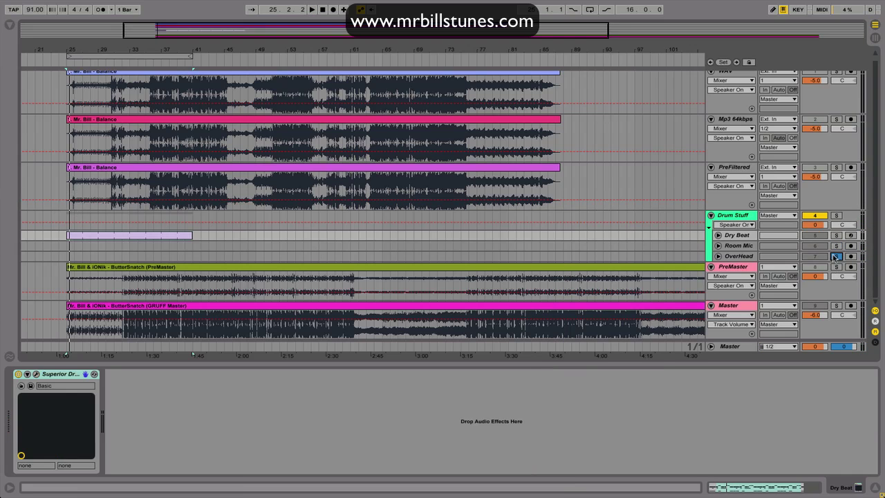
Step: Select the PreMaster track and increase its height
click(735, 267)
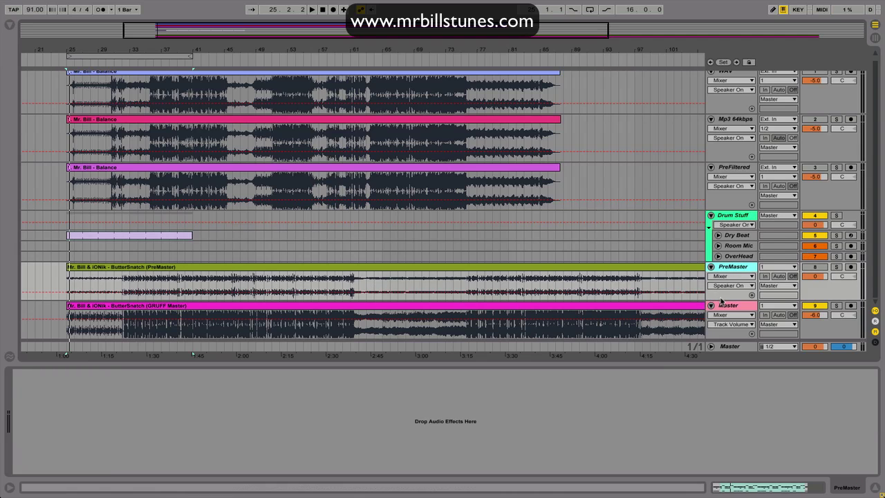
drag(721, 303, 721, 311)
scroll(439, 242, up, 1)
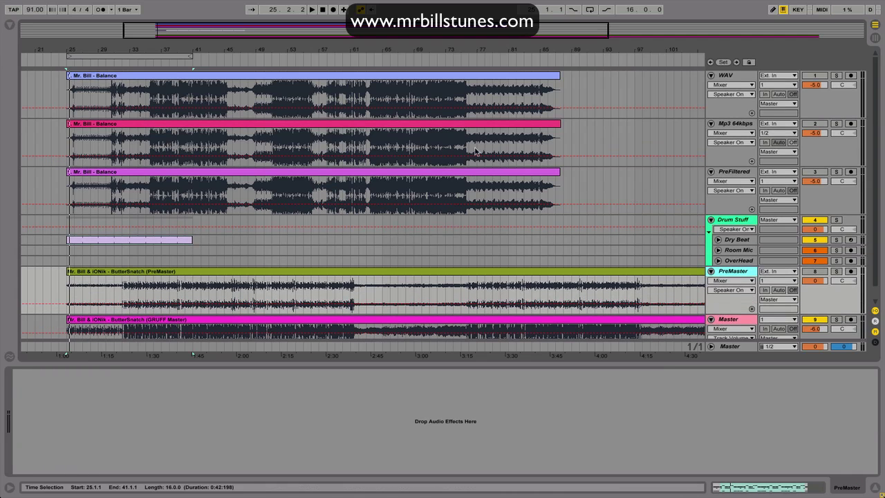
Step: Add the UNFILTER VST effect from the plug-ins collection to the WAV track
click(732, 75)
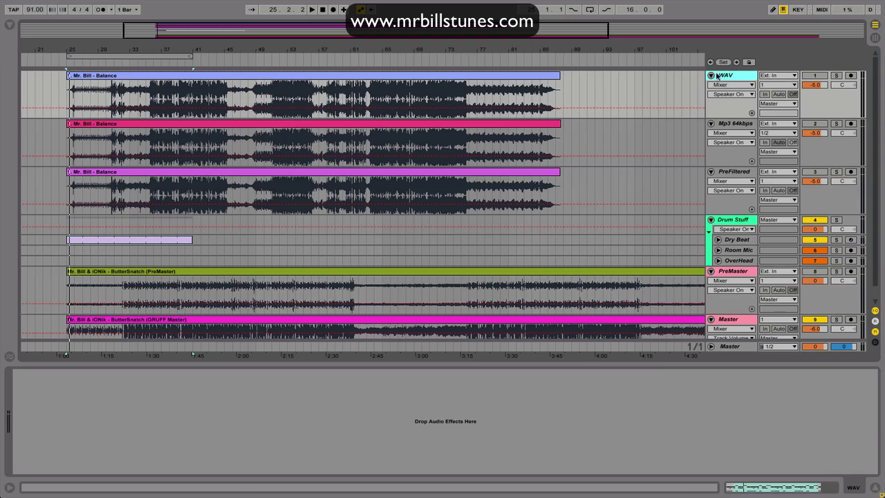
click(9, 24)
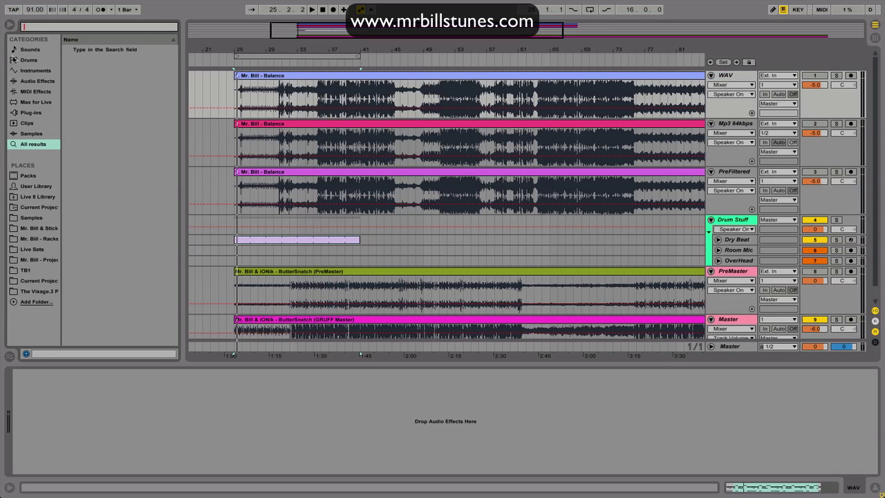
click(27, 81)
click(37, 94)
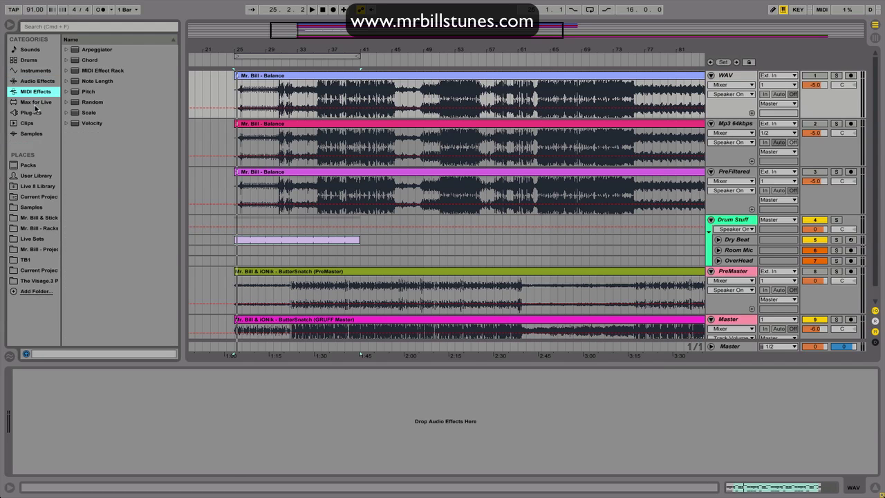
click(34, 112)
scroll(106, 270, down, 4)
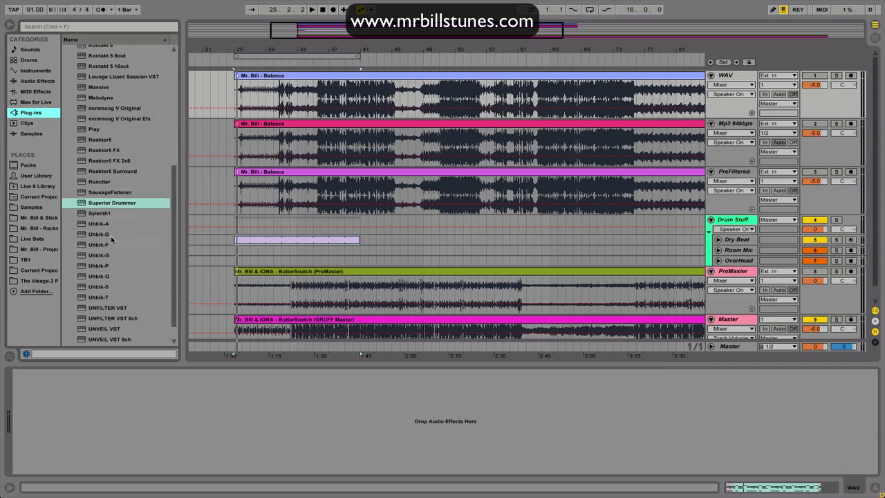
drag(105, 311, 370, 68)
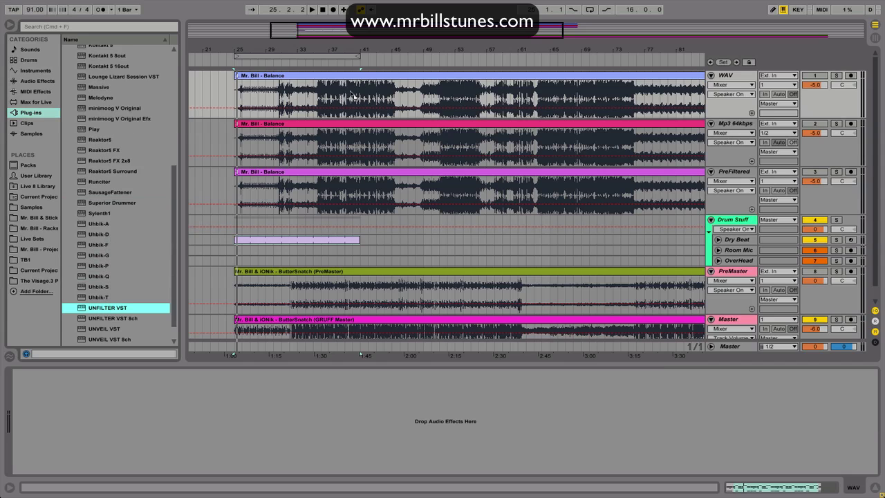
Step: Solo the WAV track and audition it through UNFILTER, restarting playback from 35.3.1 just before the drop
drag(157, 394, 157, 393)
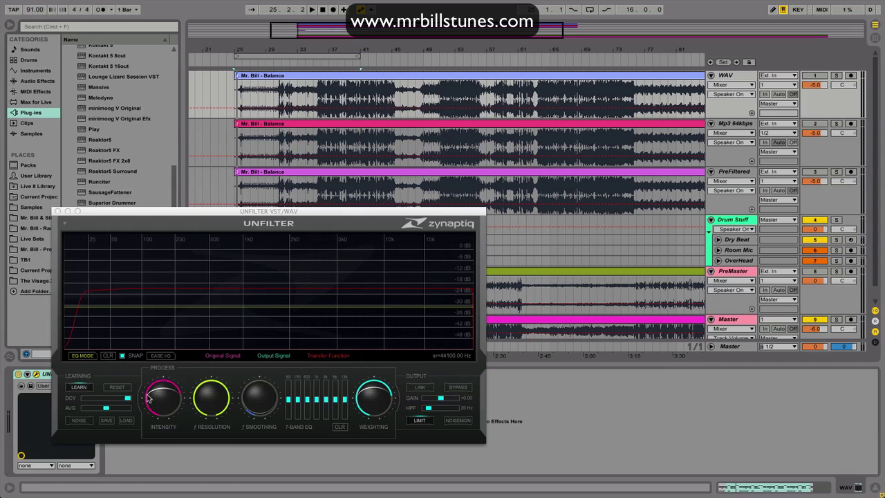
click(320, 89)
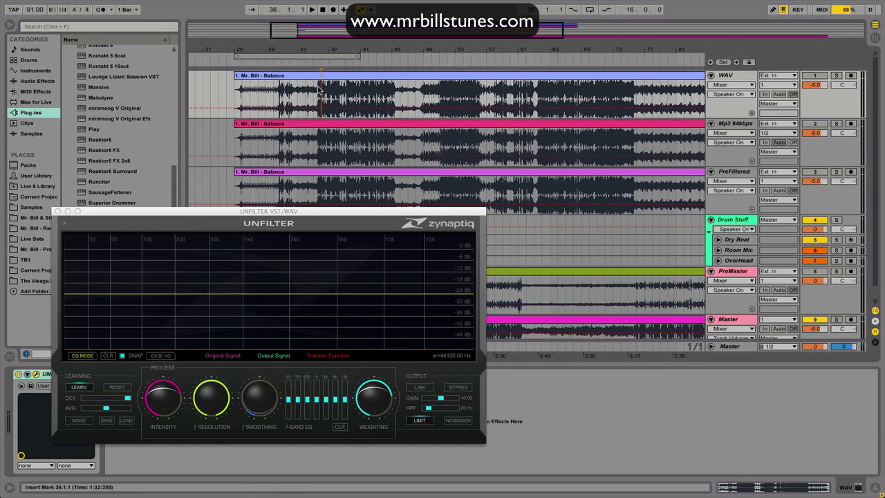
click(835, 76)
key(space)
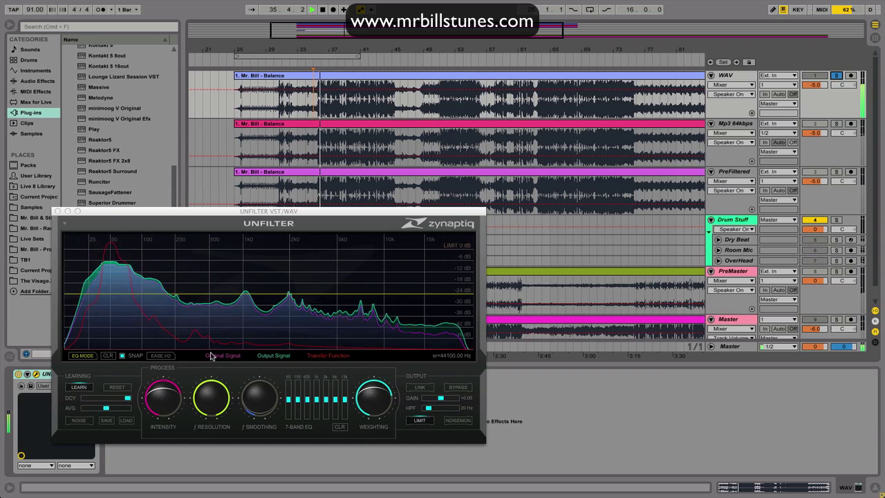
click(166, 394)
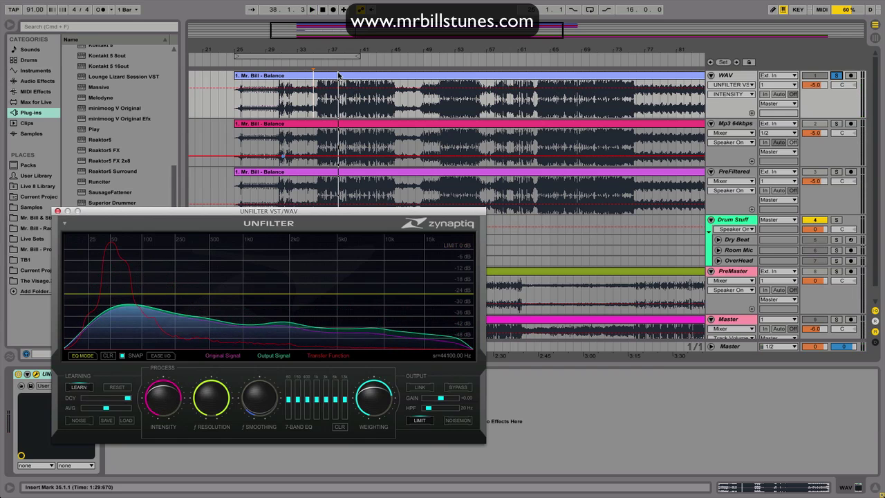
drag(324, 52, 258, 101)
click(212, 109)
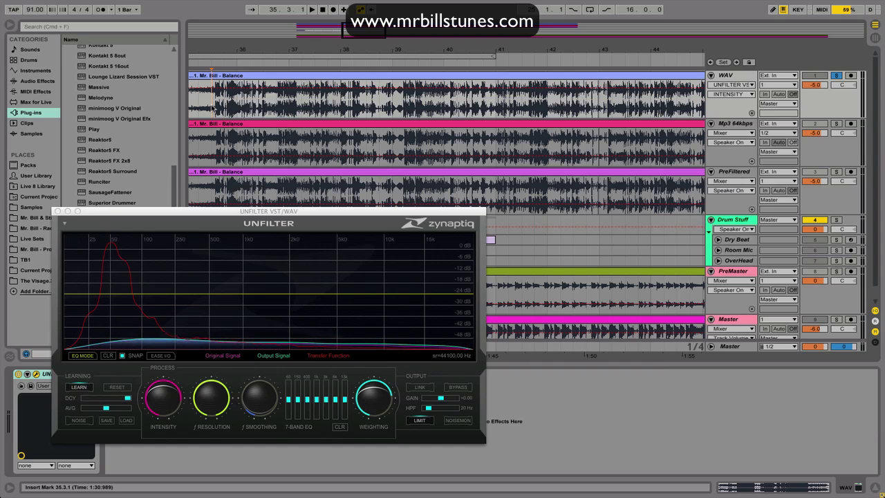
key(space)
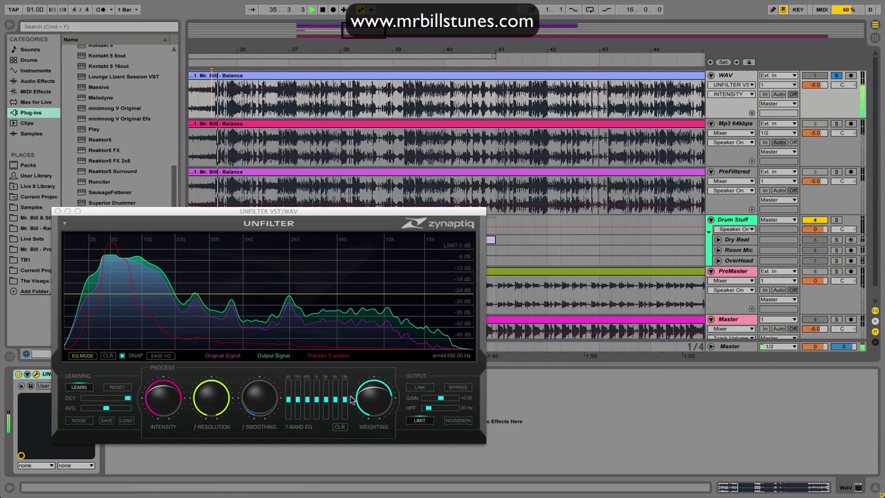
Step: Adjust UNFILTER's smoothing and resolution, and add an EQ dip of about 3 dB between 25 and 50 Hz
click(362, 394)
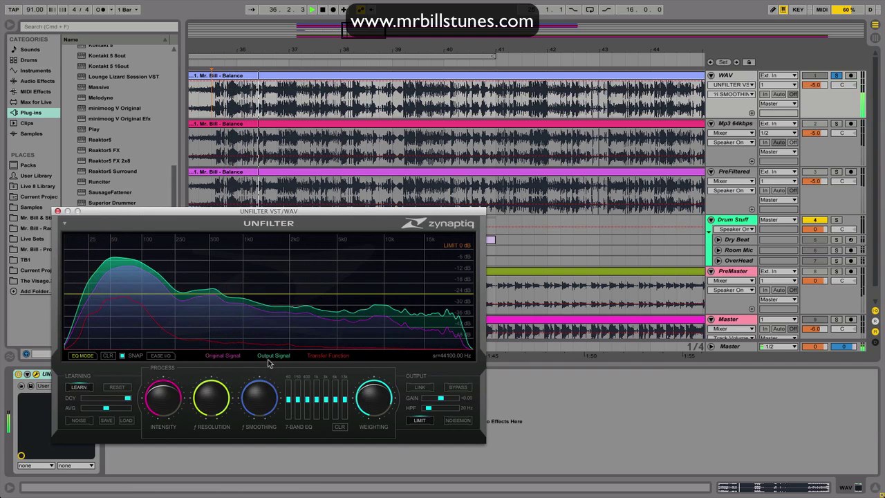
click(215, 403)
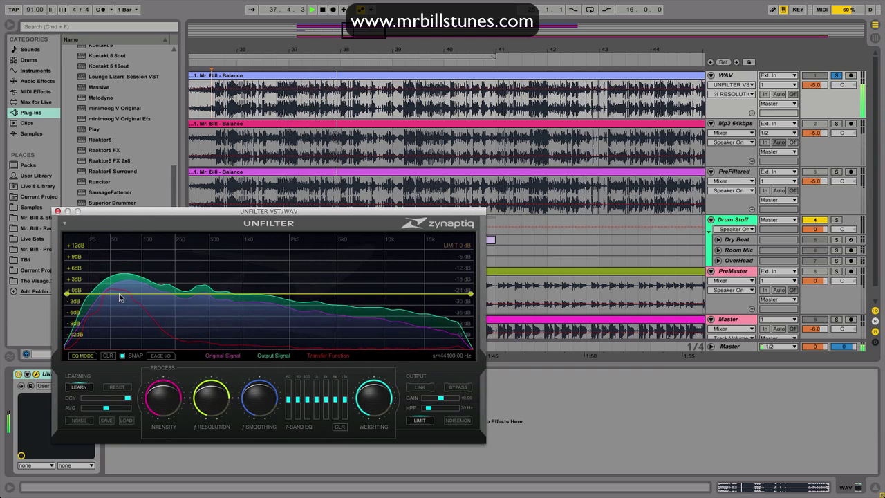
drag(116, 303, 112, 312)
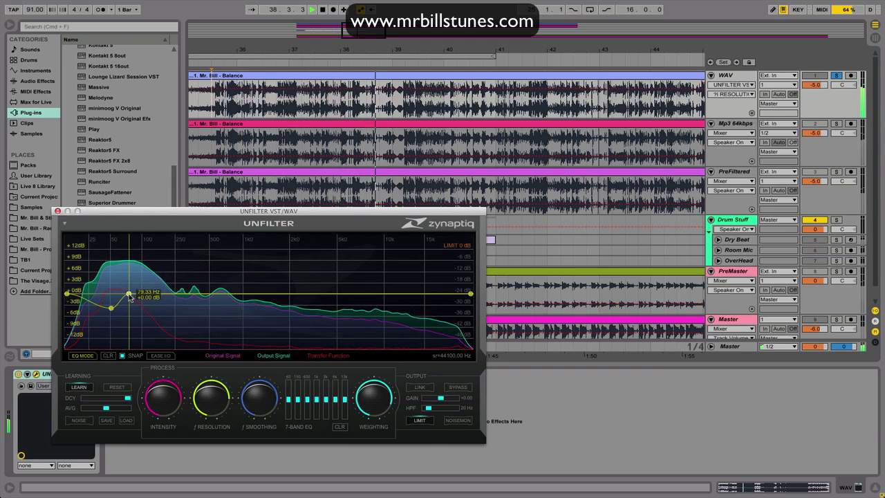
drag(112, 312, 108, 308)
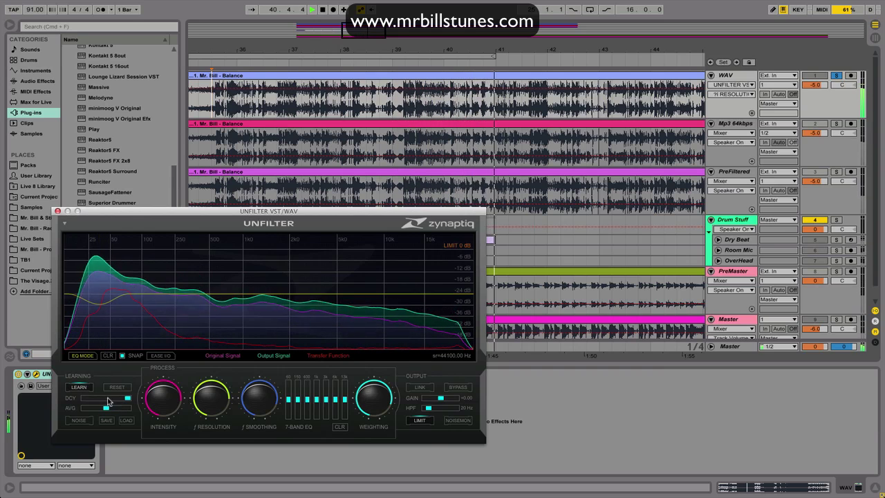
Step: Turn on NOISE and NOISEMON, set the output gain to +1.71, and replay the WAV track from 35.3.1
click(79, 419)
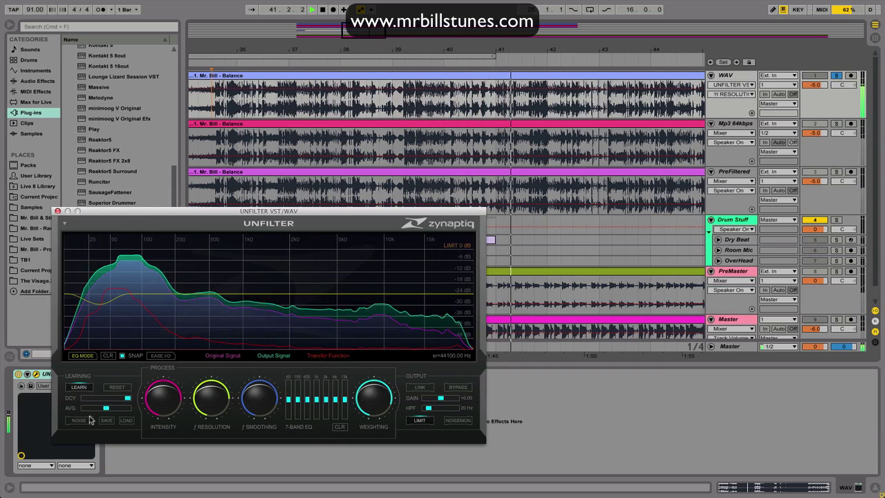
click(449, 420)
drag(446, 403, 442, 401)
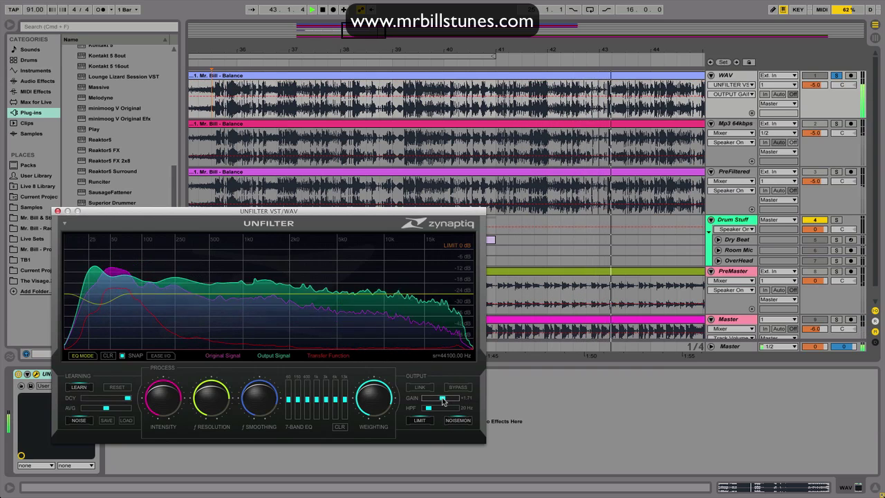
drag(450, 53, 397, 21)
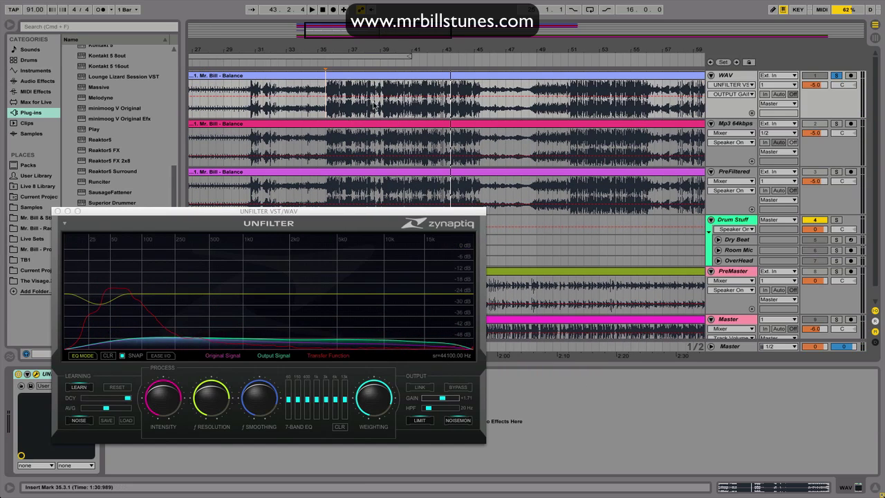
key(space)
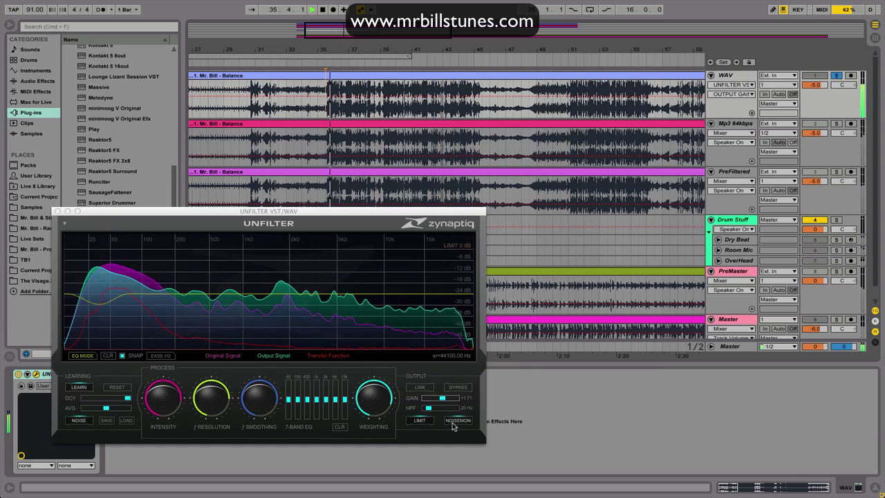
Step: Set the output controls to a 0 Hz high-pass filter, noise monitoring off and a gain of 0.00
drag(428, 408, 425, 409)
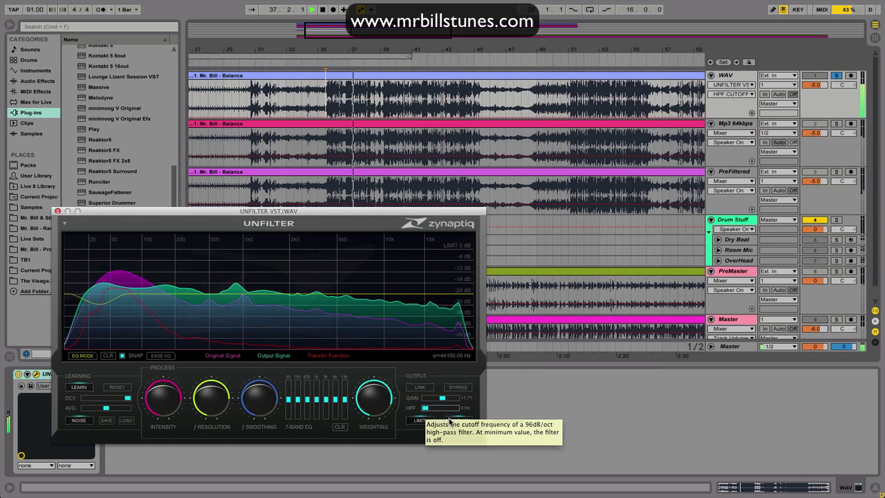
click(450, 421)
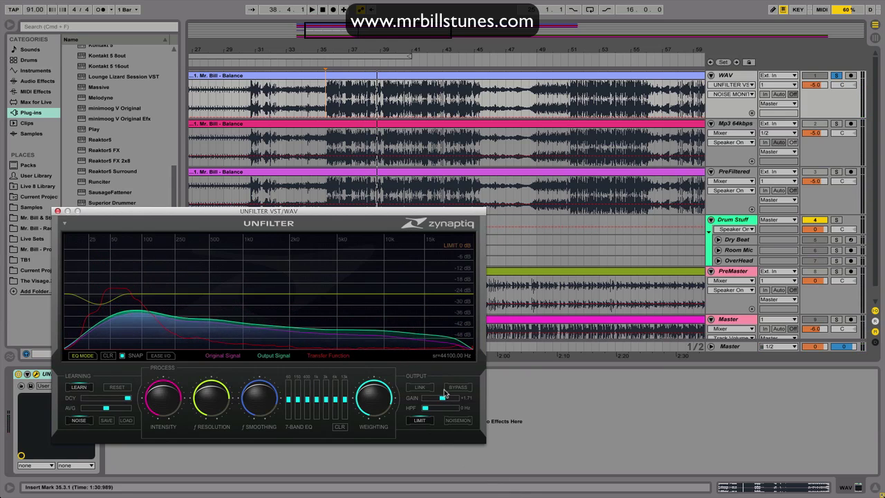
double_click(442, 399)
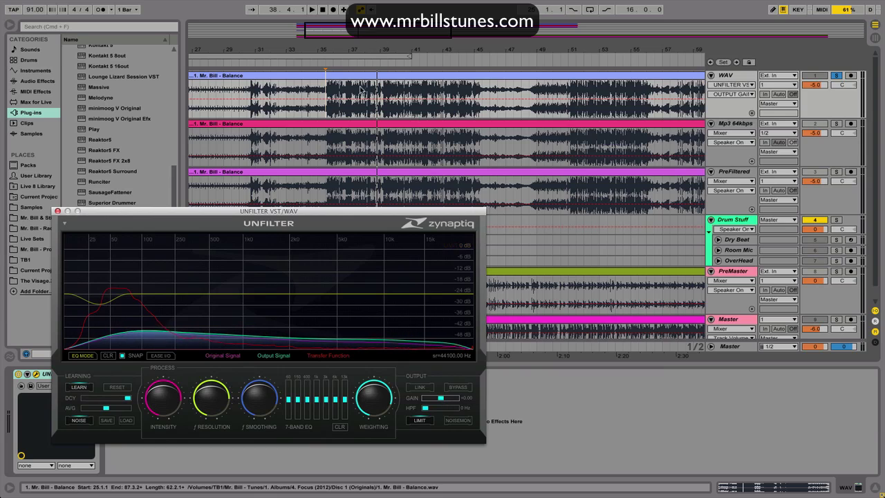
Step: Play the WAV track from 35.3.1 and compare the processed and bypassed sound by toggling UNFILTER's BYPASS repeatedly
click(454, 387)
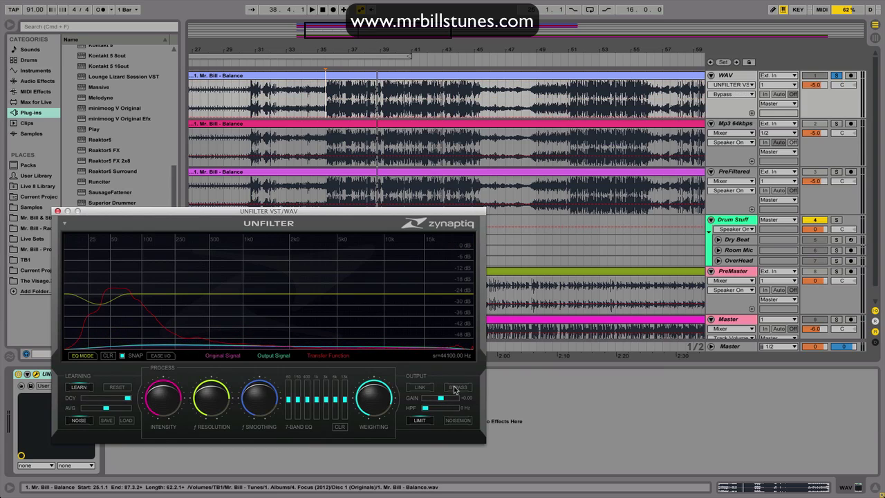
key(space)
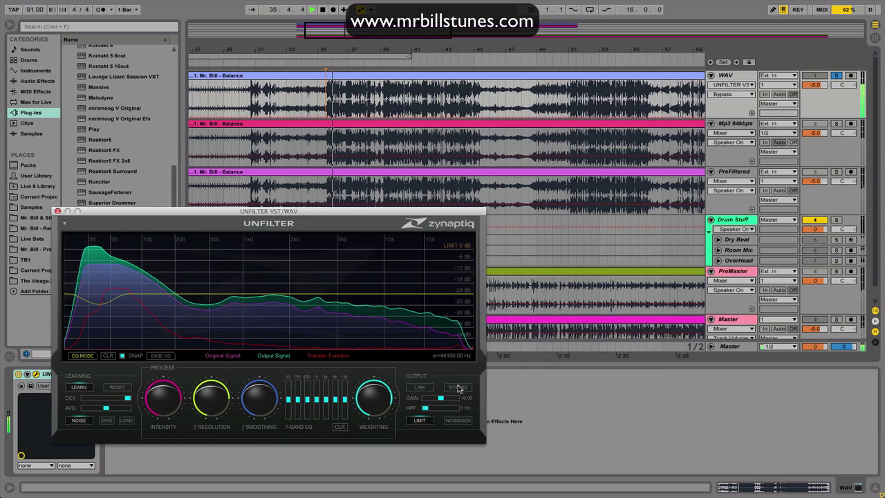
click(458, 388)
click(458, 388)
click(458, 388)
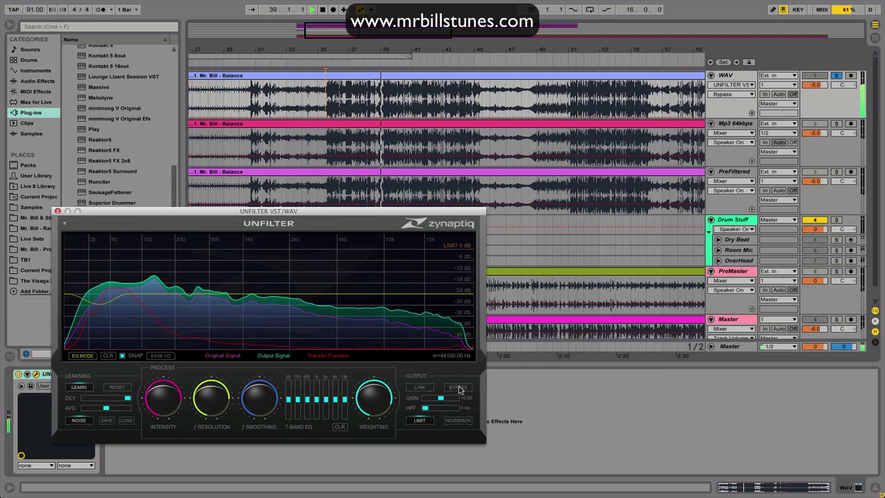
click(458, 388)
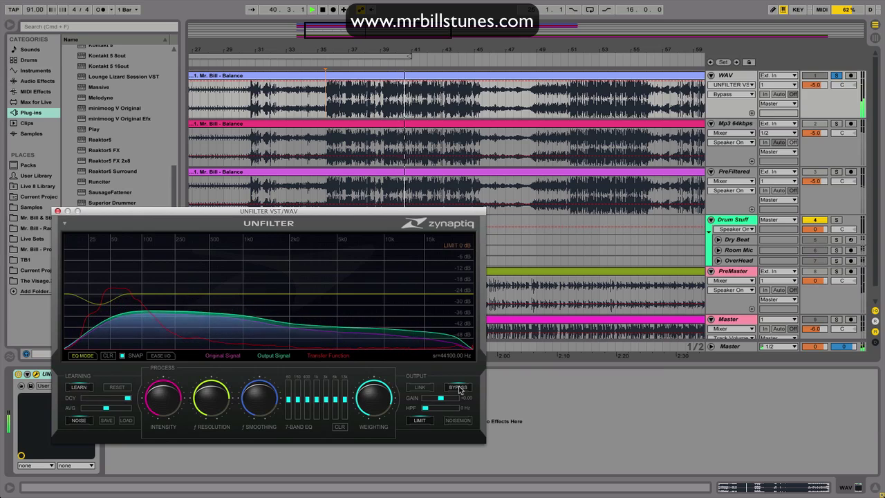
click(457, 388)
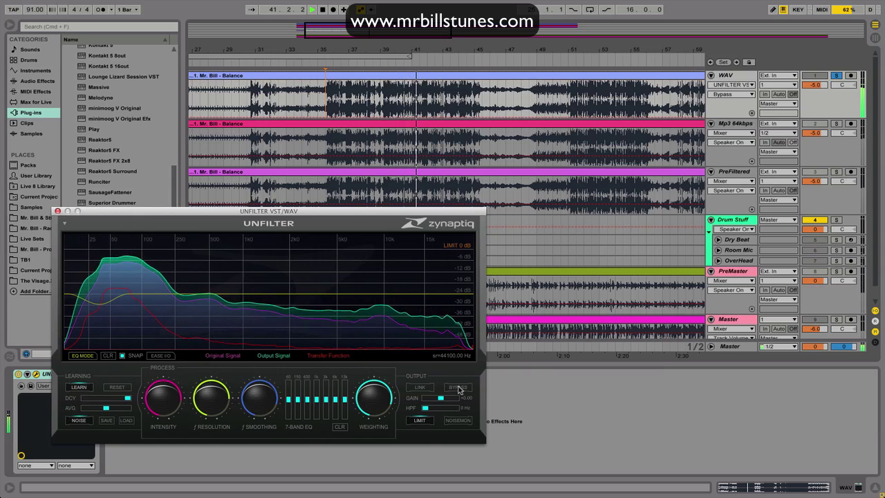
key(space)
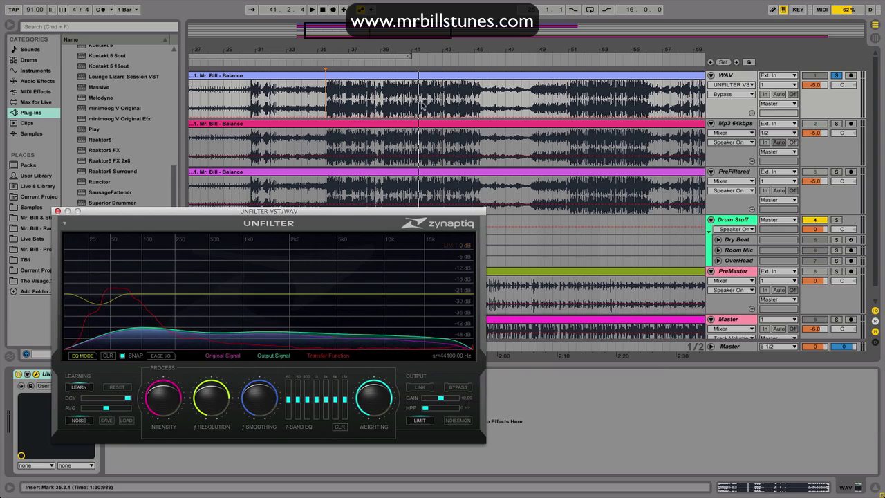
Step: Close the UNFILTER window and delete the effect from the WAV track
click(368, 84)
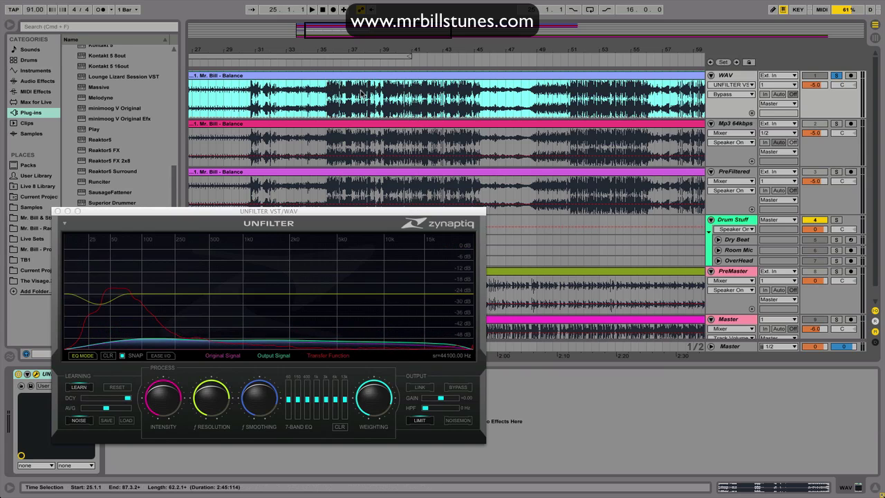
click(58, 211)
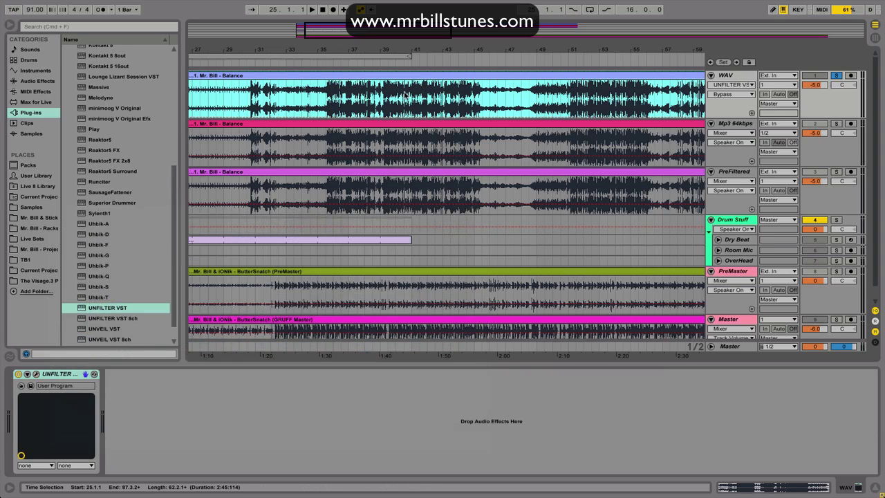
click(61, 374)
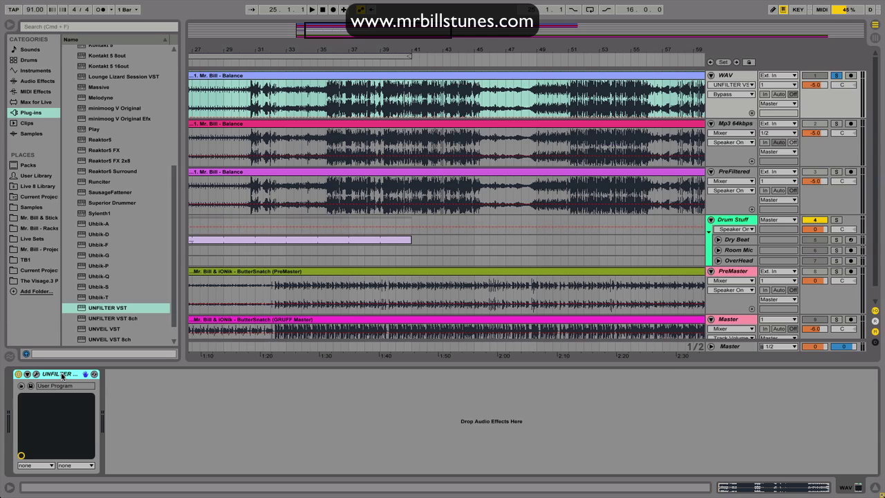
key(Delete)
Step: Solo the Mp3 64kbps track with the playback start at 35.3.1 and add UNFILTER VST to it
click(633, 128)
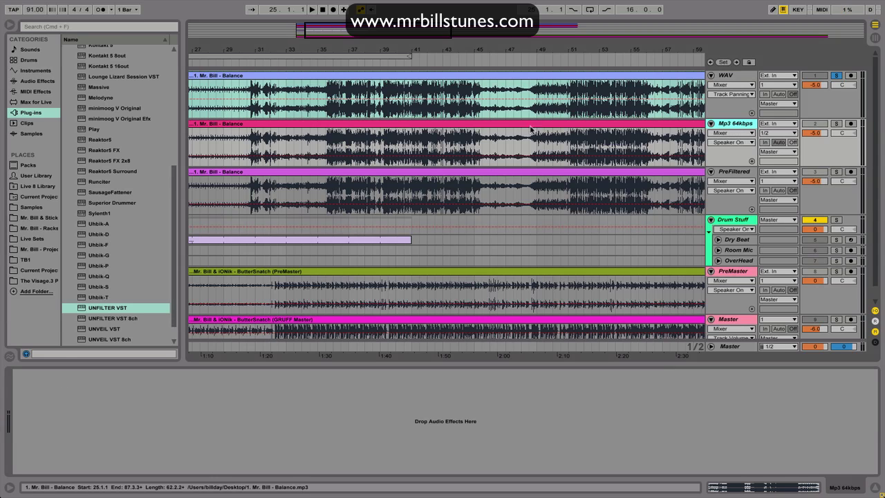
click(325, 145)
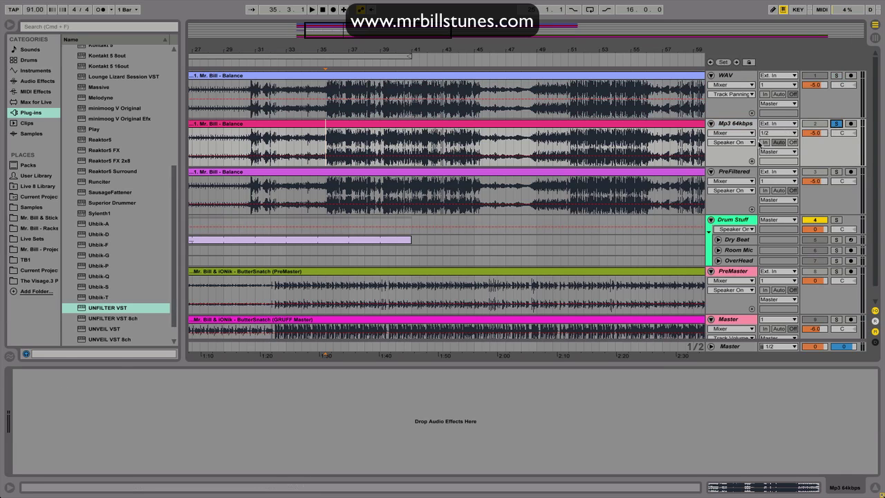
drag(98, 308, 112, 352)
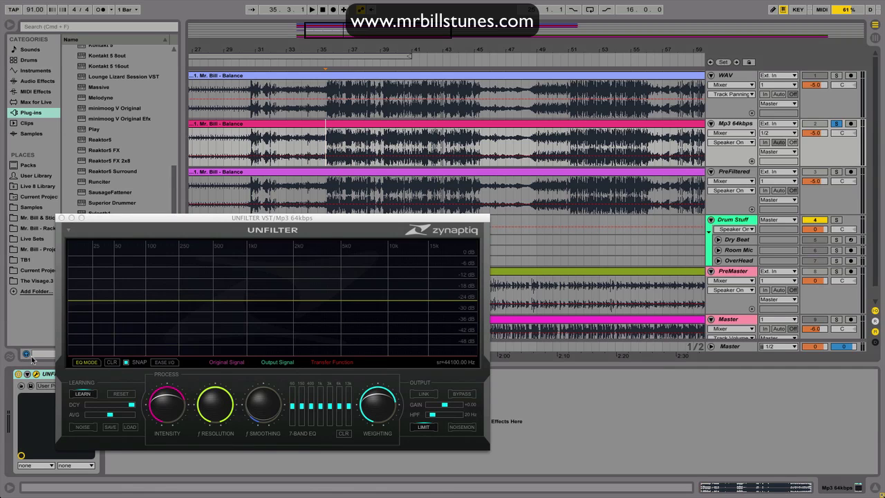
Step: Switch off UNFILTER on the Mp3 64kbps track and audition the unprocessed audio from 35.3.1
click(20, 374)
click(327, 140)
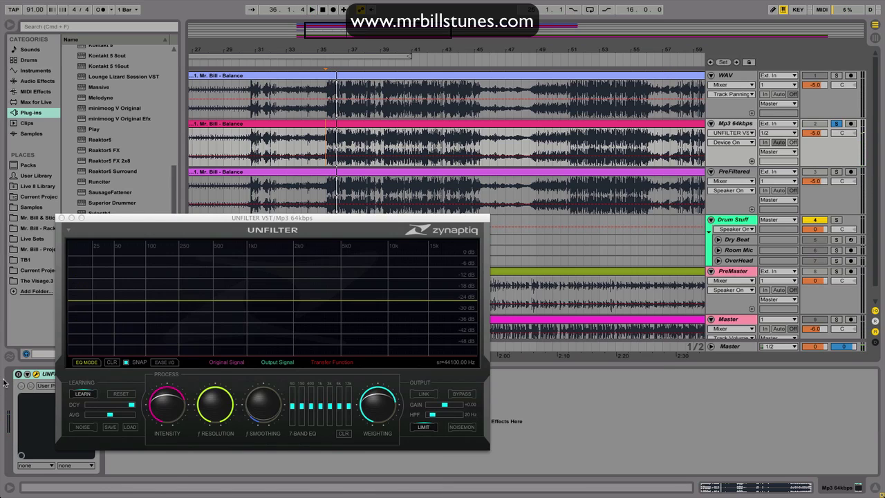
Step: Compare the WAV and Mp3 64kbps tracks from 35.3.1 by soloing the WAV during playback and returning the solo to Mp3 64kbps
key(space)
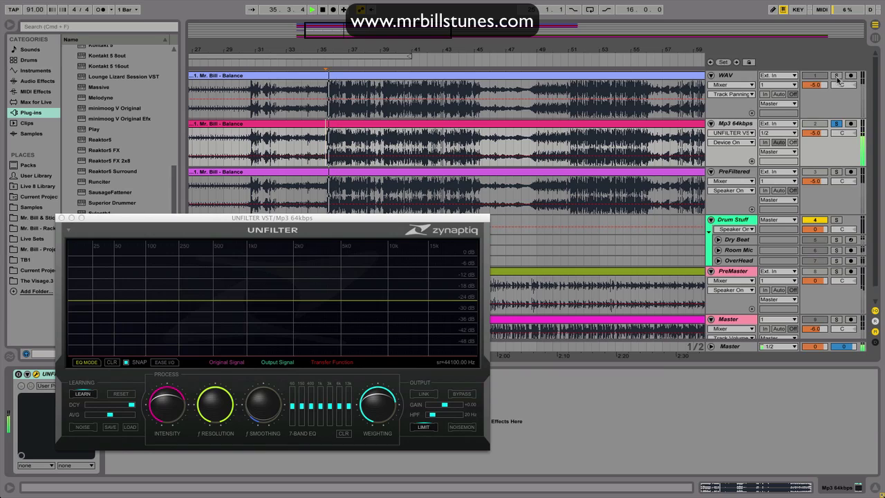
click(836, 77)
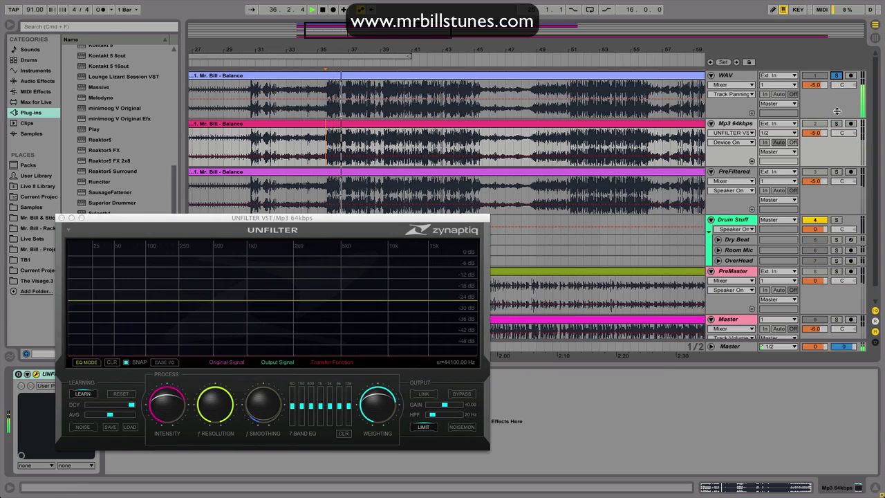
click(836, 125)
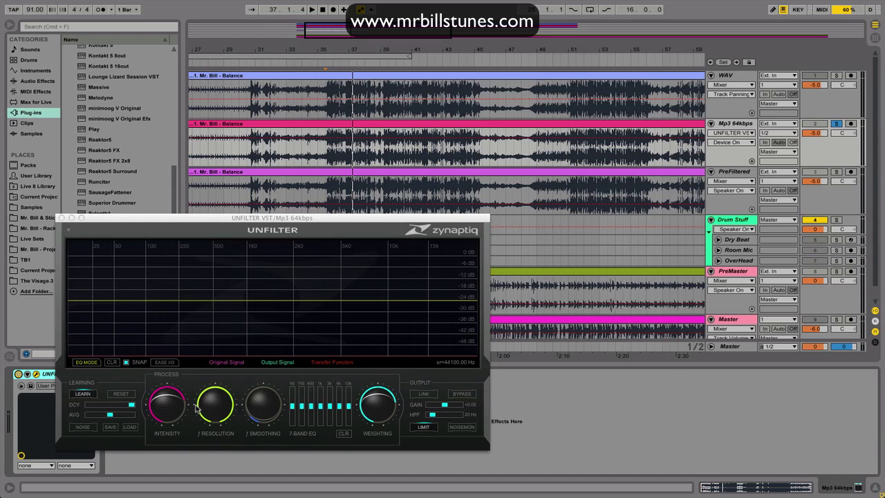
Step: With UNFILTER active on the Mp3 64kbps track, set f SMOOTHING to maximum and raise the 3k, 6k and 13k EQ bands slightly during playback
key(space)
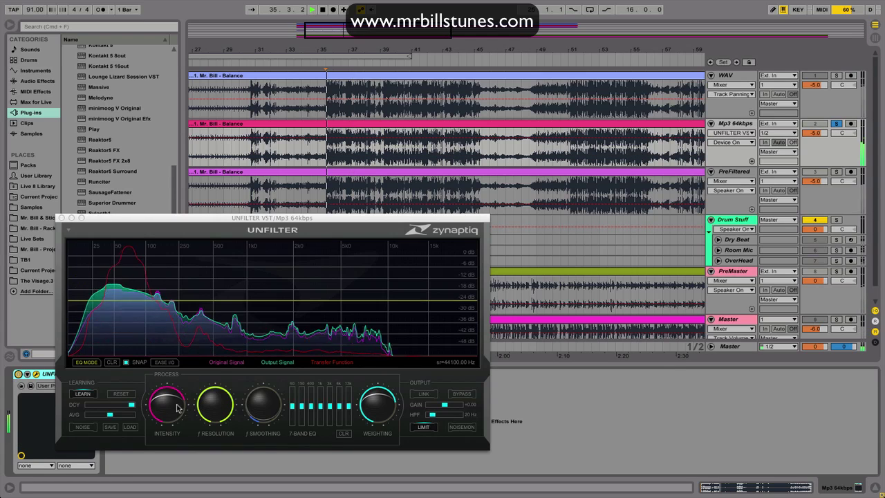
click(174, 406)
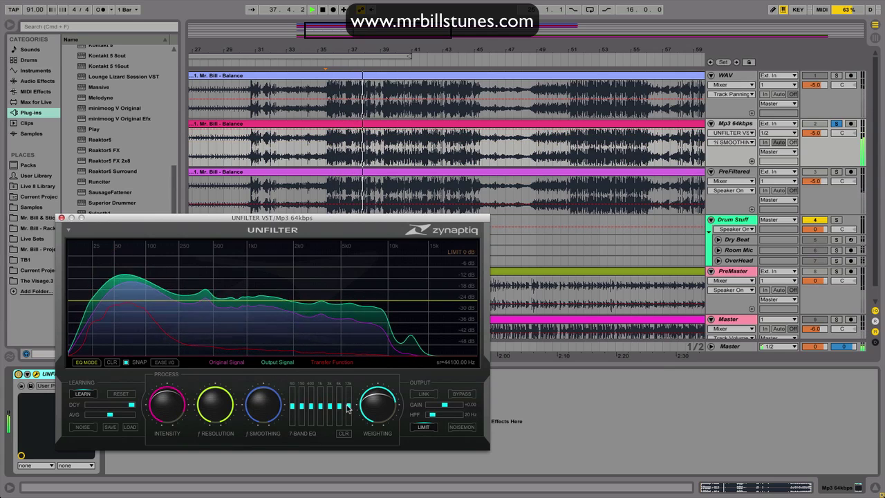
drag(348, 405, 348, 402)
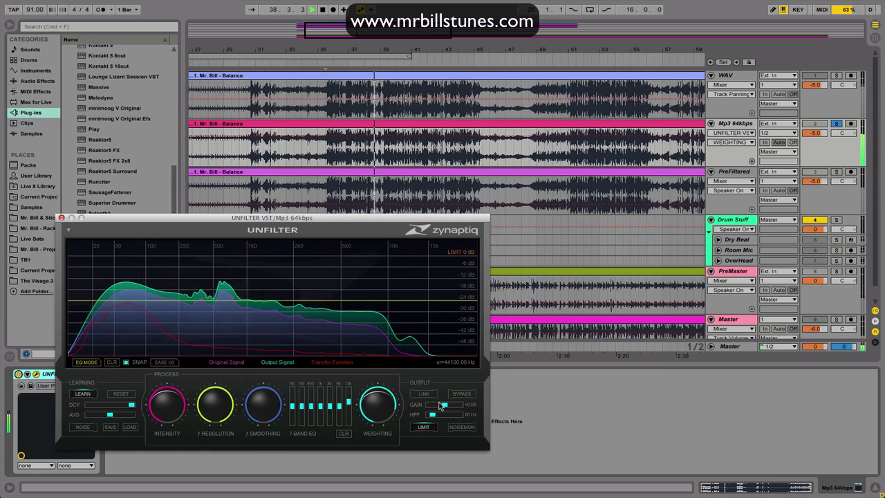
drag(348, 402, 348, 400)
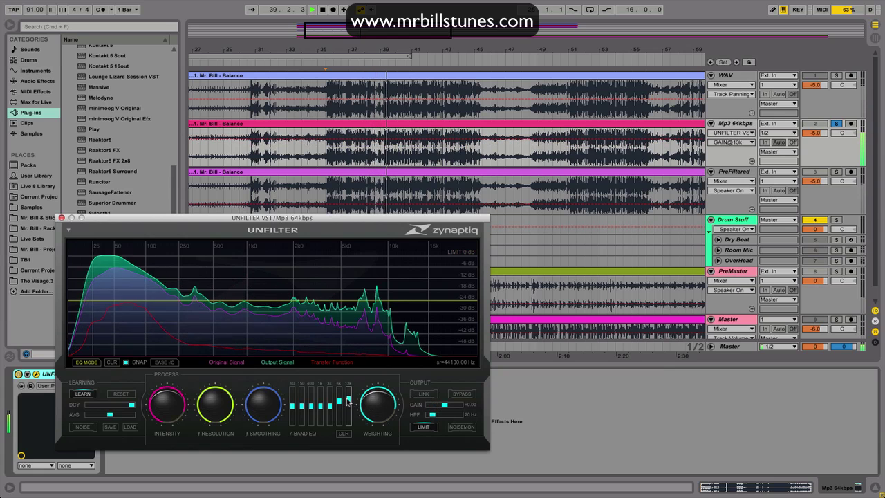
Step: Shape UNFILTER's EQ curve with a gentle boost above 10 kHz, a roughly 2 dB cut around 46–70 Hz and a slight lift near 200 Hz
mouse_move(418, 289)
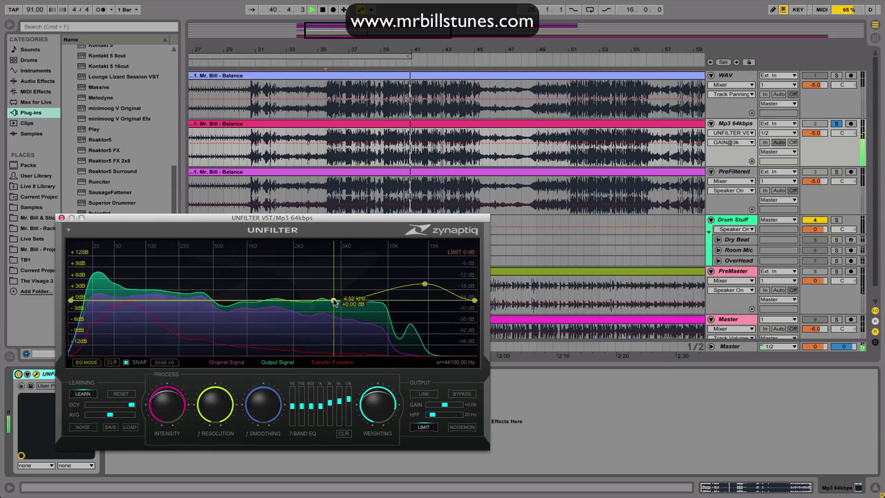
drag(425, 286, 411, 294)
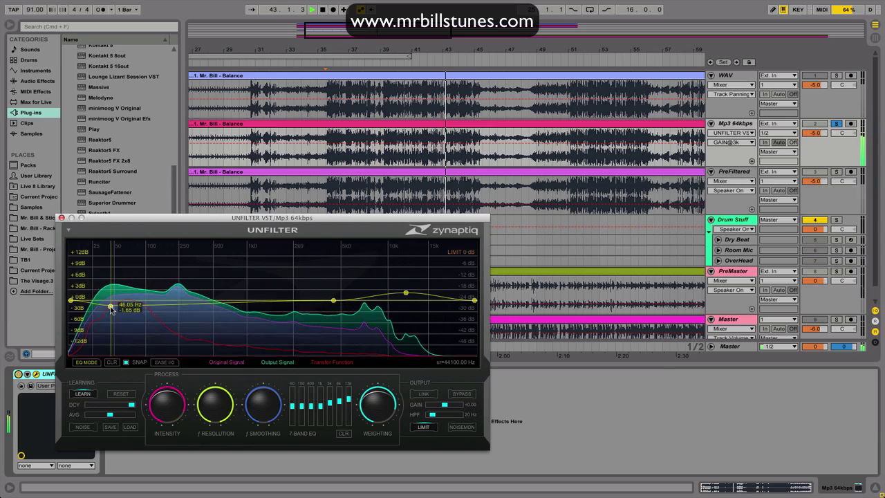
click(161, 397)
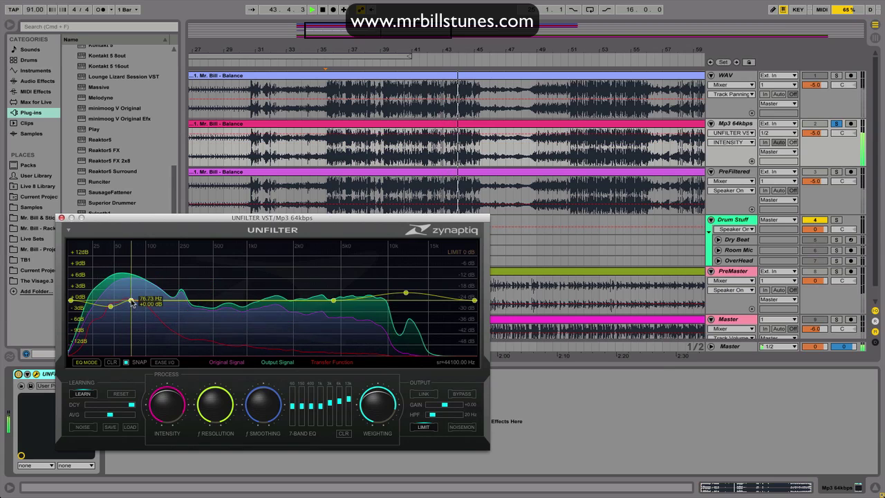
drag(136, 304, 179, 298)
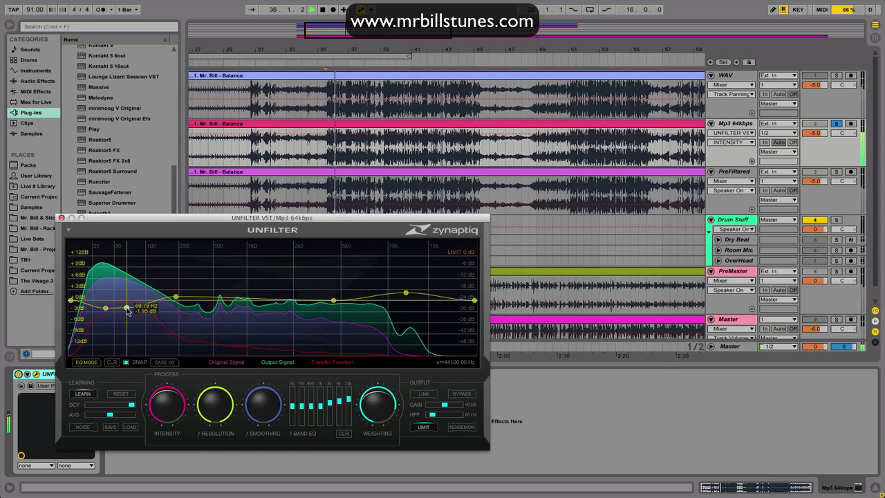
Step: Play the Mp3 64kbps track from 35.3.1 and compare the processed and bypassed sound by toggling UNFILTER's BYPASS
key(space)
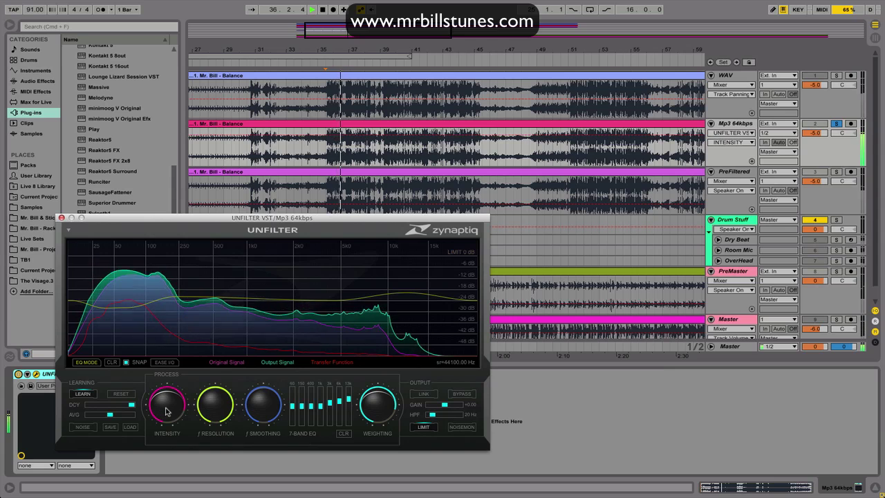
click(327, 158)
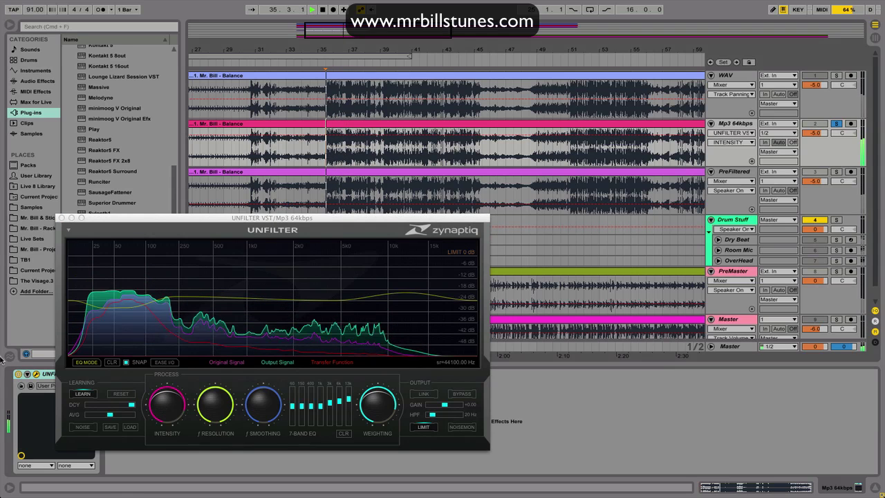
click(462, 394)
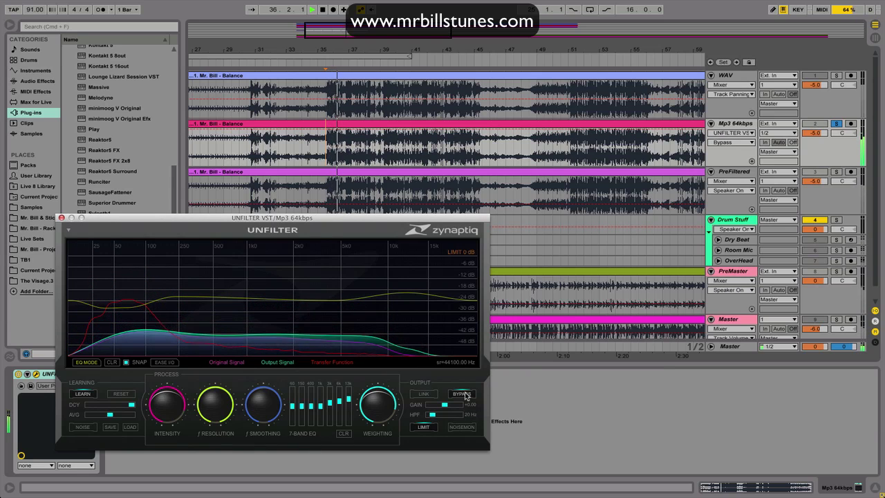
click(462, 394)
key(space)
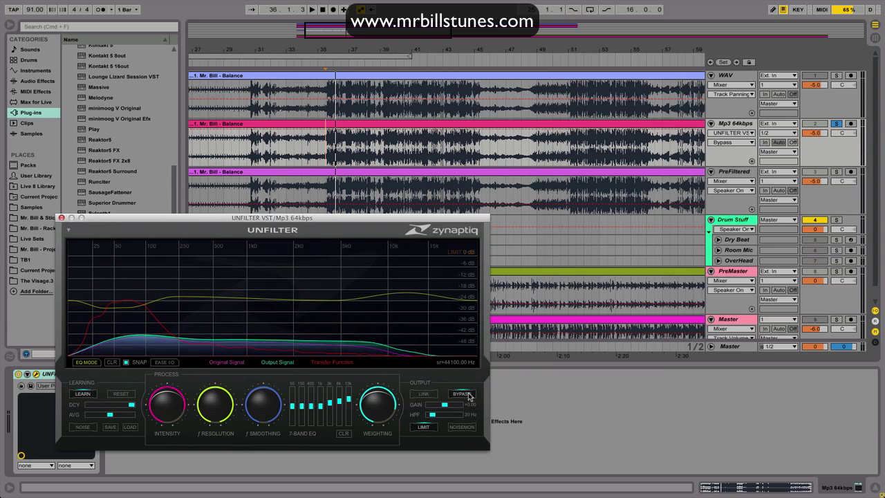
key(space)
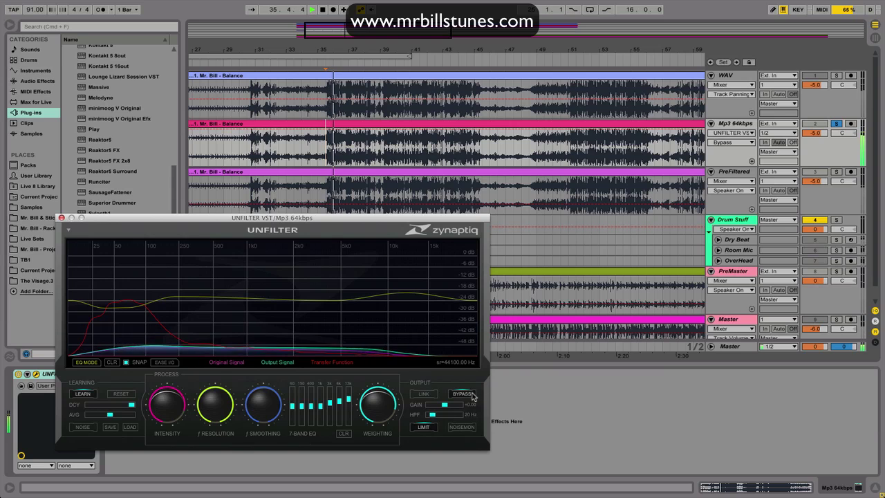
click(473, 396)
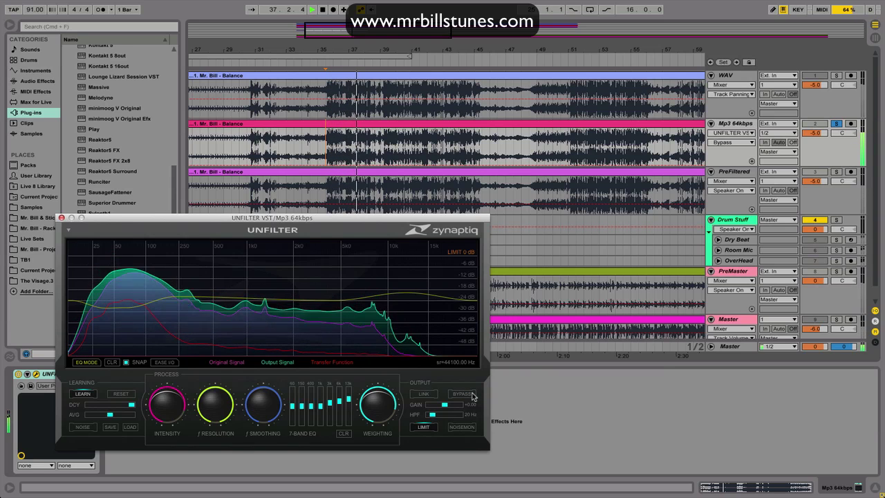
click(471, 395)
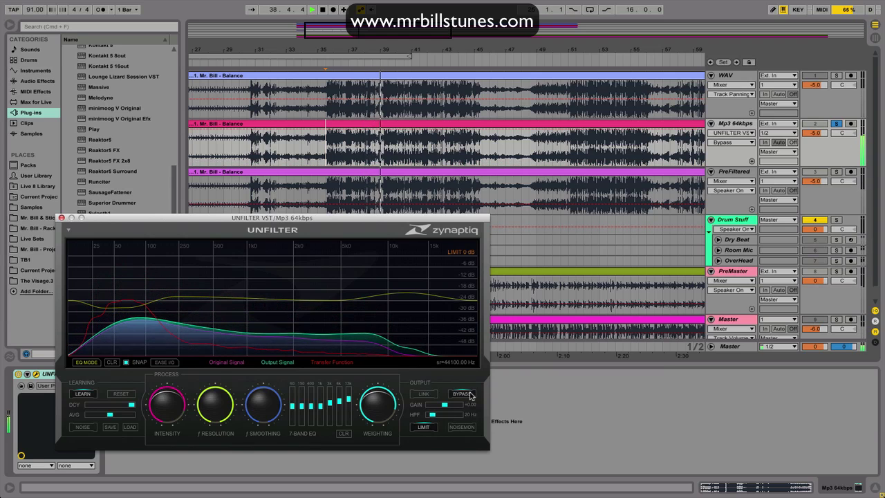
click(471, 394)
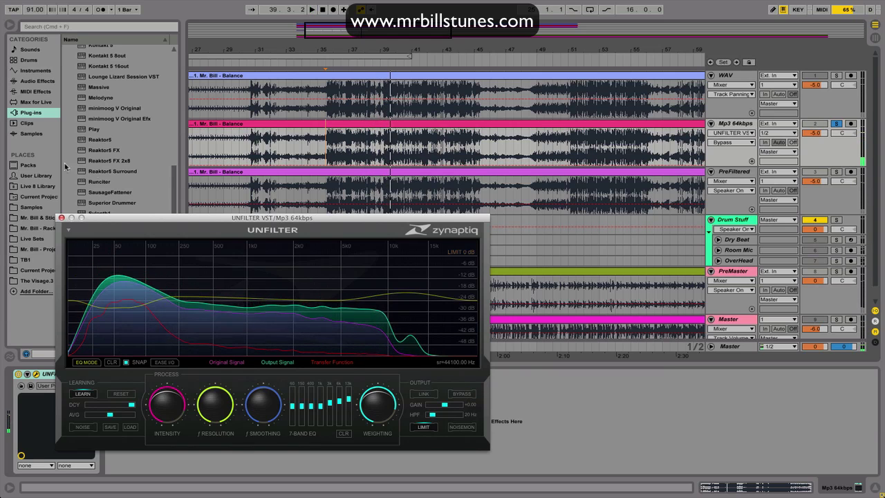
Step: Close the UNFILTER window and delete the effect from the Mp3 64kbps track
click(60, 217)
click(57, 377)
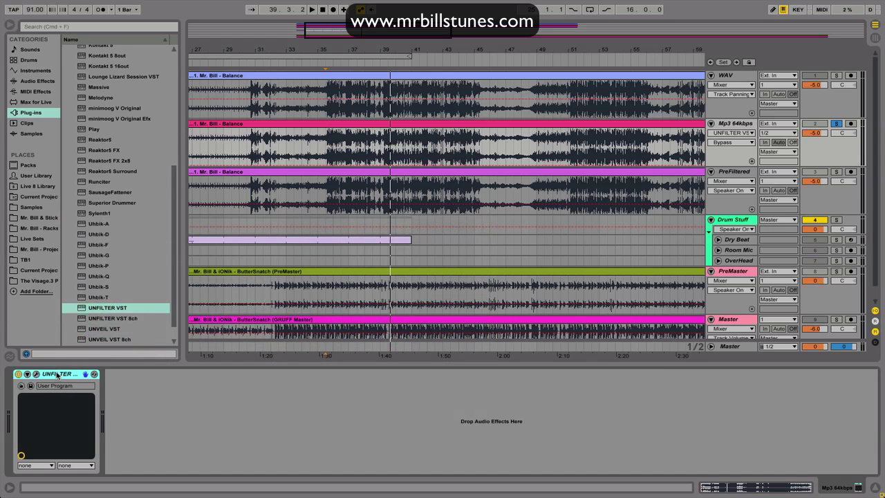
key(Delete)
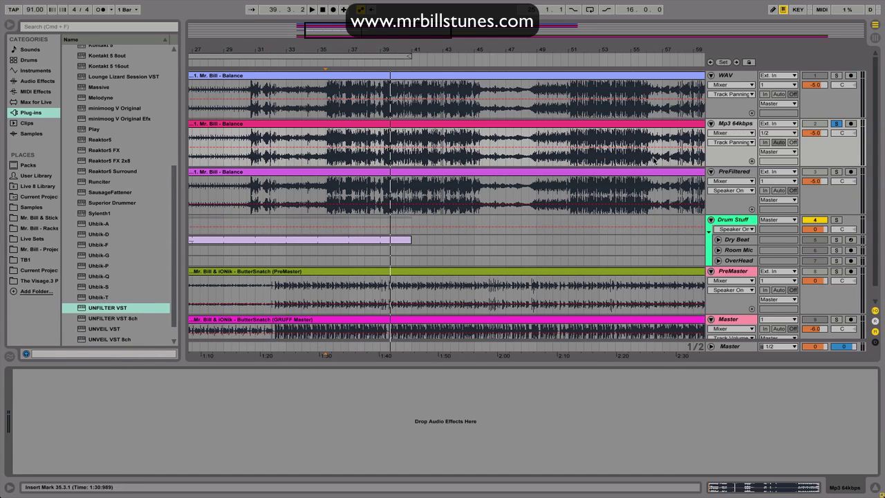
Step: Solo the PreFiltered track, add UNFILTER VST after its EQ Eight with playback starting at 35.3.1, and move the plug-in window clear of EQ Eight
click(827, 177)
click(836, 172)
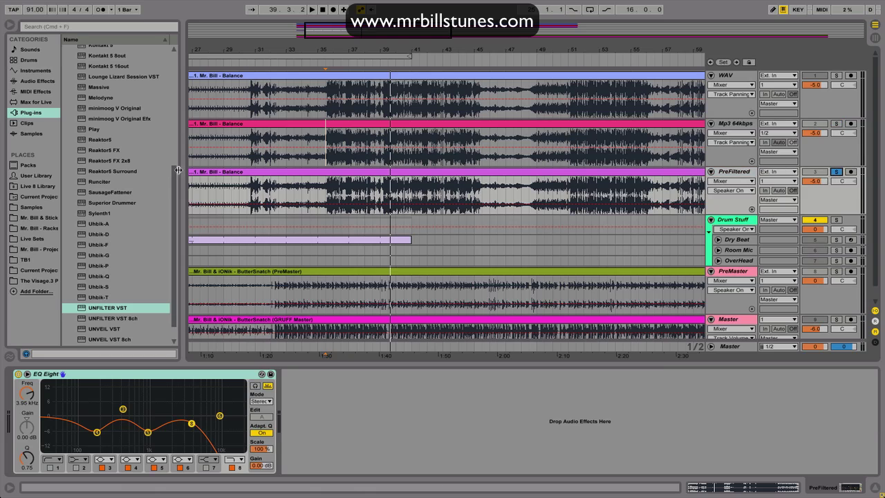
drag(119, 309, 249, 358)
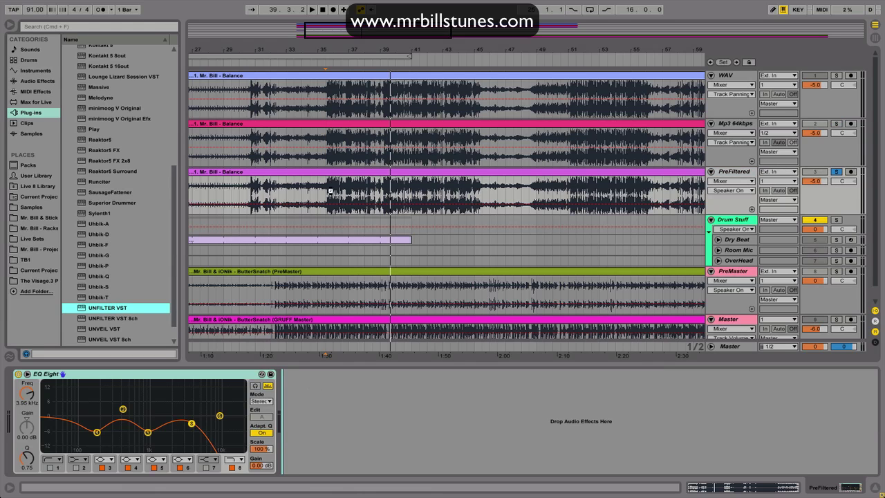
drag(325, 185, 325, 187)
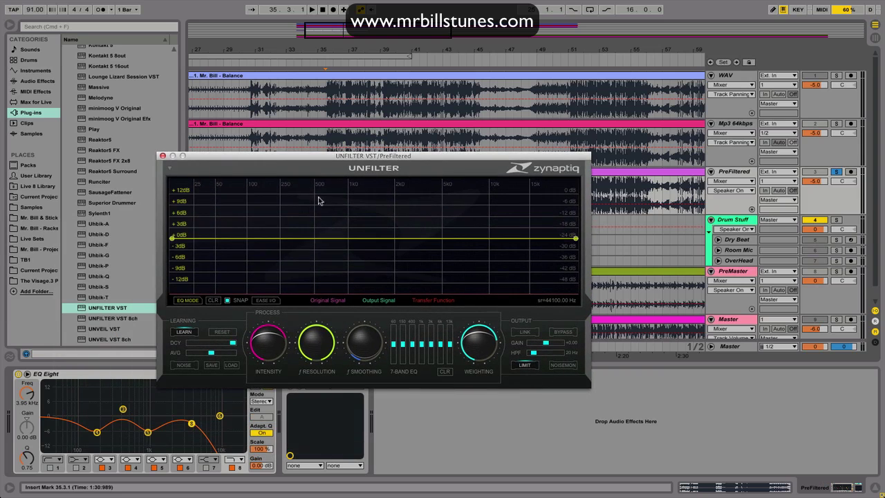
drag(316, 157, 332, 232)
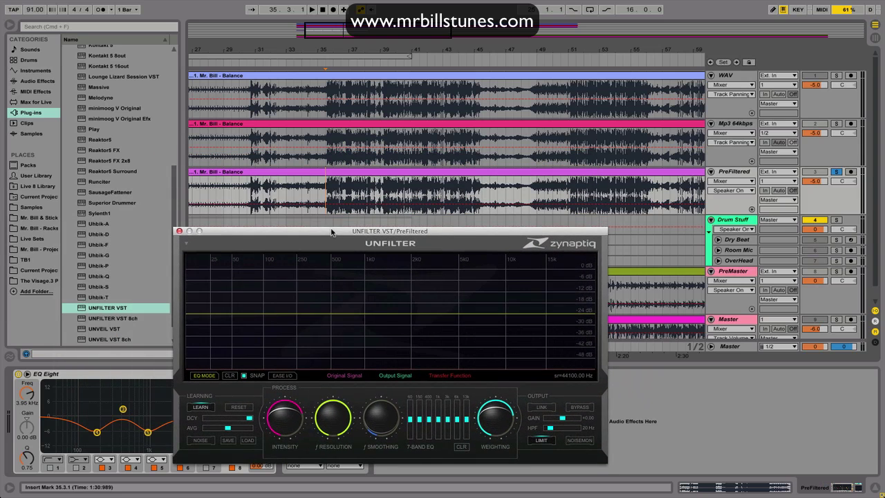
click(324, 188)
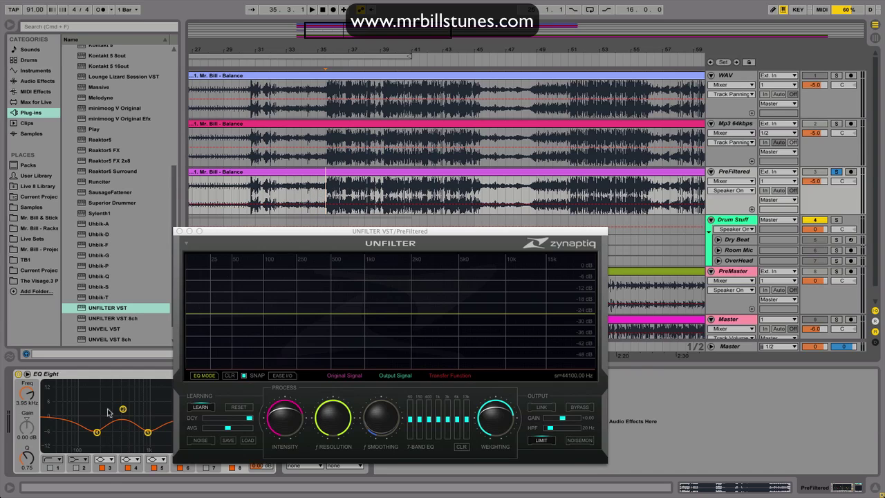
drag(245, 233, 349, 239)
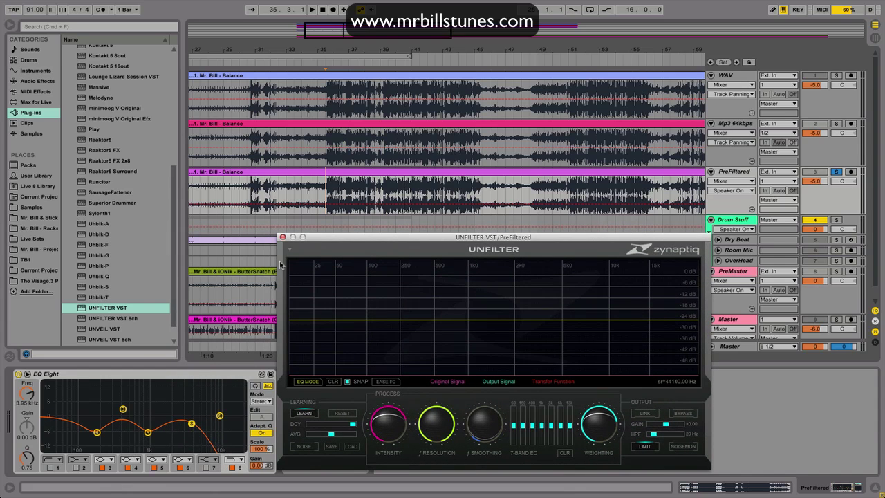
Step: While playing PreFiltered, set UNFILTER's f SMOOTHING to maximum and boost the highs with the 3k, 6k and 13k bands and the EQ curve
key(space)
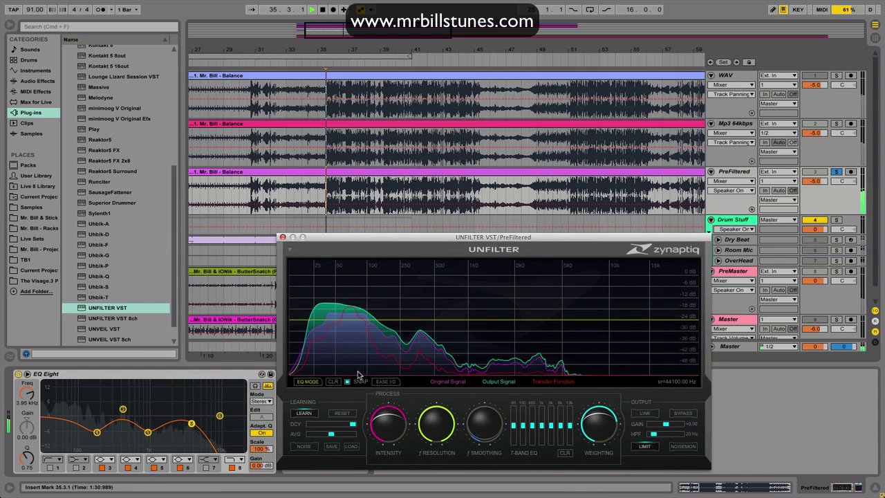
click(389, 417)
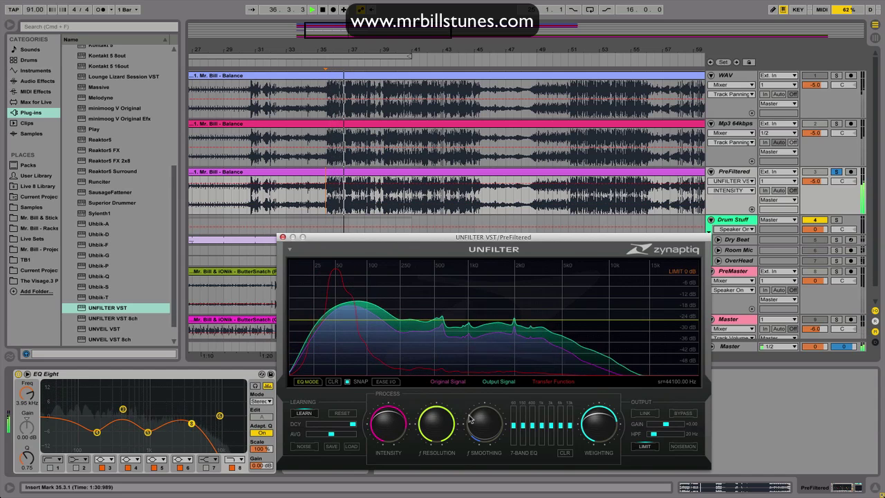
drag(467, 416, 468, 387)
mouse_move(570, 425)
mouse_down()
mouse_move(571, 418)
mouse_move(555, 420)
mouse_up()
drag(592, 317, 667, 297)
Step: Adjust UNFILTER's INTENSITY and set f RESOLUTION to about midway, replaying the PreFiltered track from 35.3.1
mouse_move(388, 425)
mouse_down()
mouse_move(391, 408)
mouse_move(430, 441)
mouse_move(394, 433)
mouse_up()
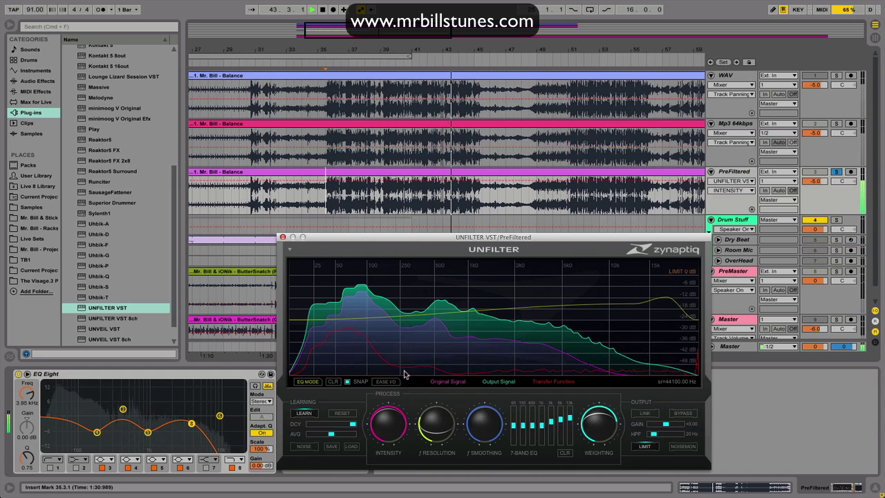
drag(438, 423, 447, 313)
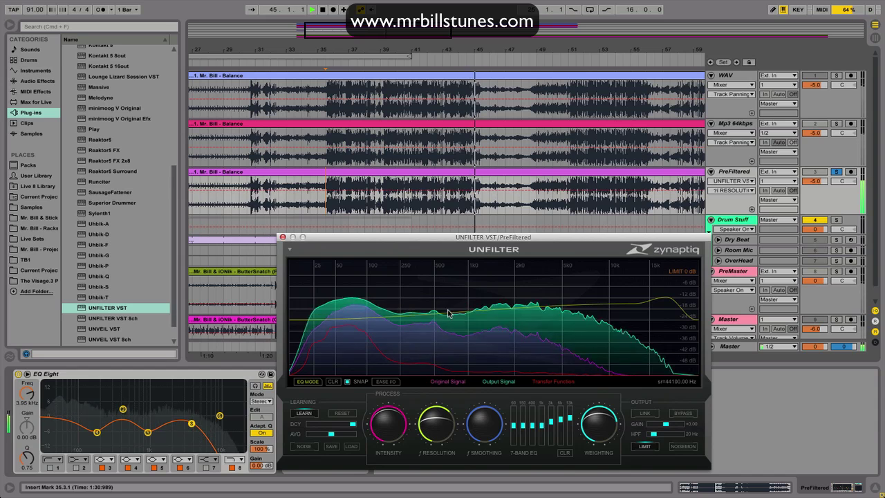
key(space)
key(space)
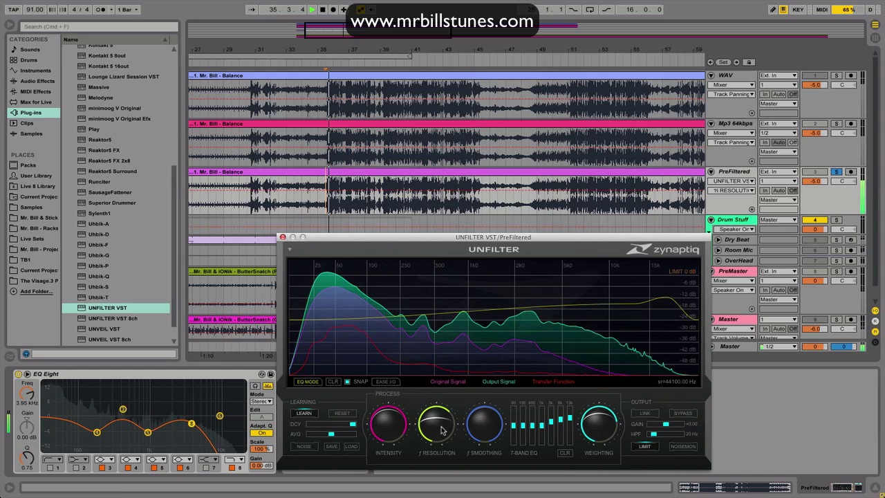
Step: Cut UNFILTER's EQ curve around 45 Hz and lower the output GAIN to about -1.2 dB, replaying PreFiltered from 35.3.1 to check
click(332, 321)
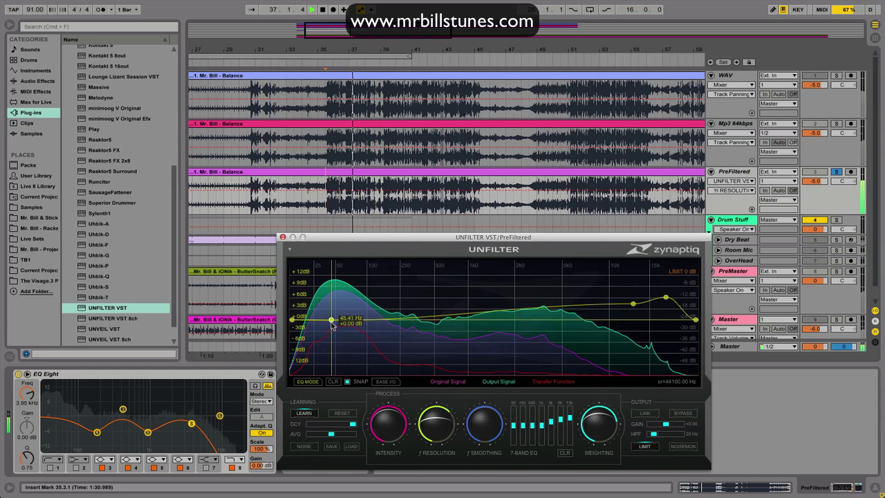
drag(666, 424, 665, 425)
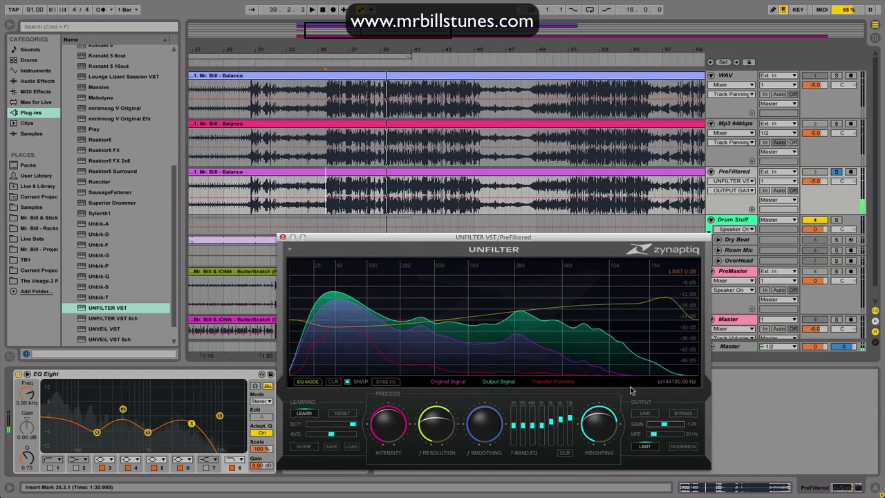
key(space)
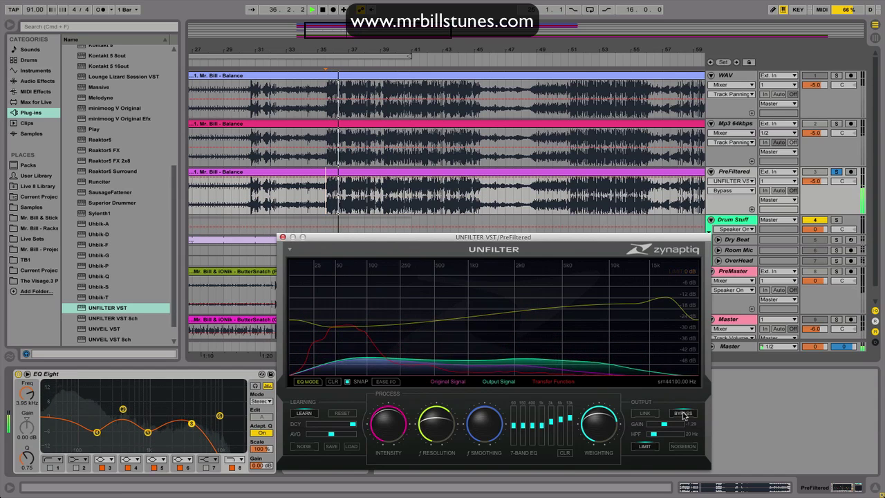
Step: Replay PreFiltered from 35.3.1 to compare UNFILTER bypassed and active, and nudge down its EQ curve point around 4 kHz
key(space)
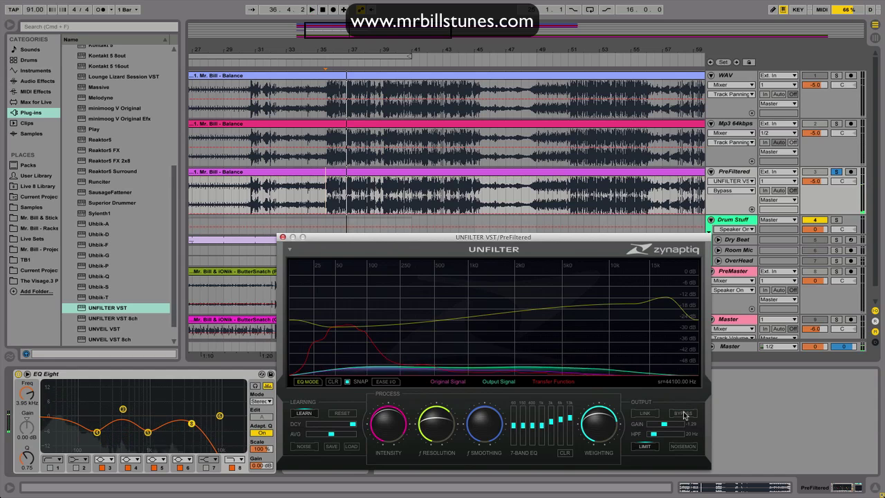
key(space)
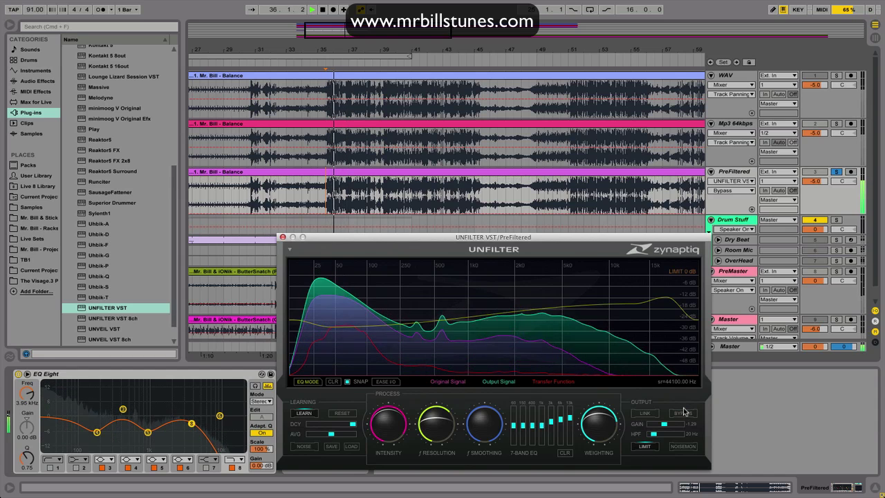
drag(546, 308, 546, 313)
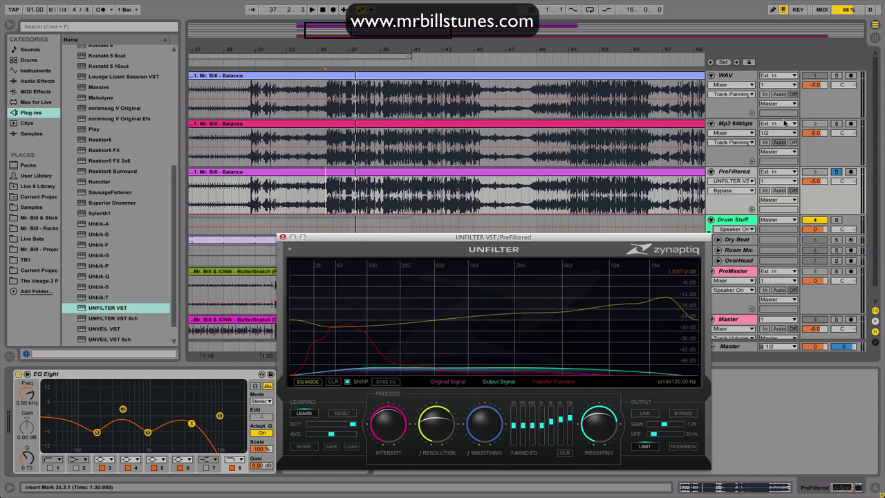
Step: Solo the WAV and PreFiltered tracks alternately, replaying from 35.3.1 to compare the original with the unfiltered sound
click(834, 76)
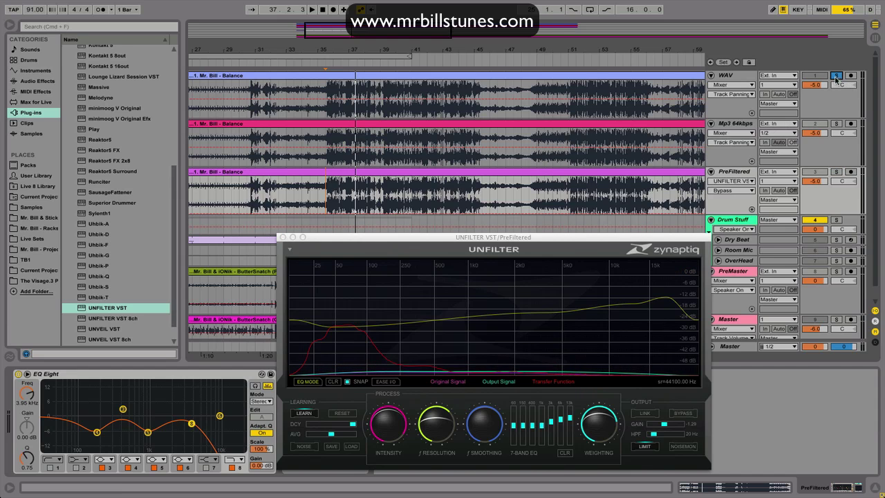
key(space)
click(747, 76)
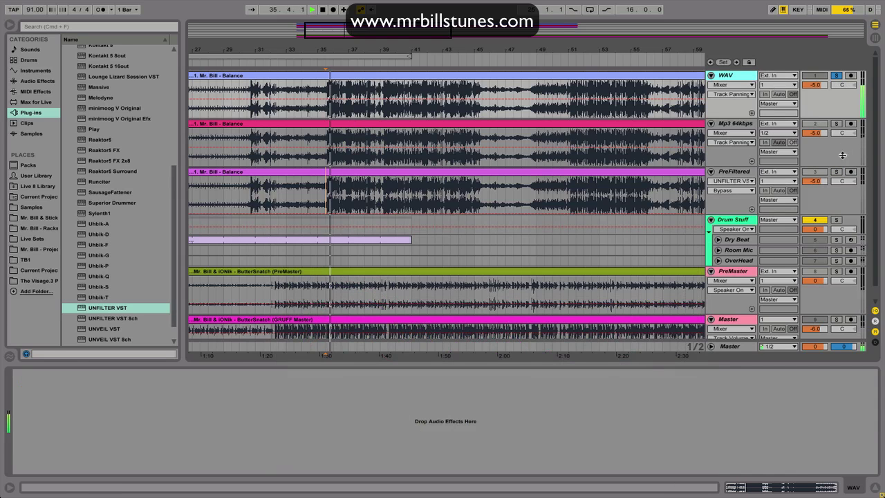
click(837, 173)
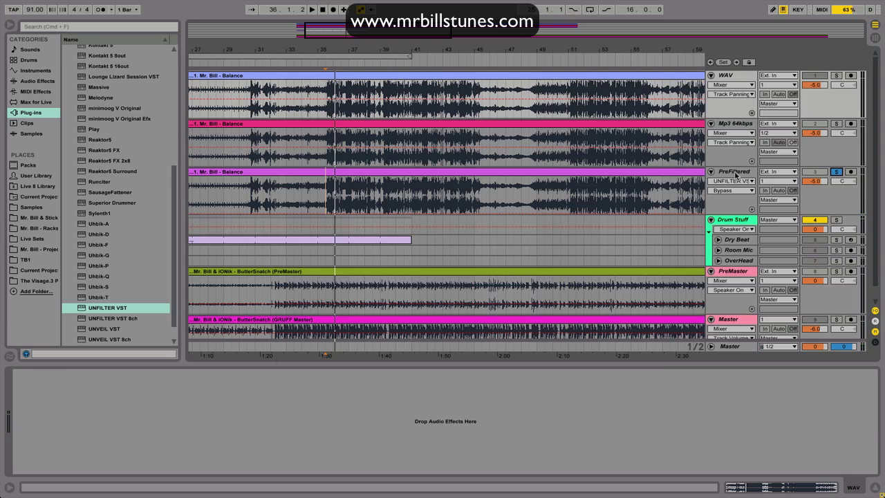
click(737, 176)
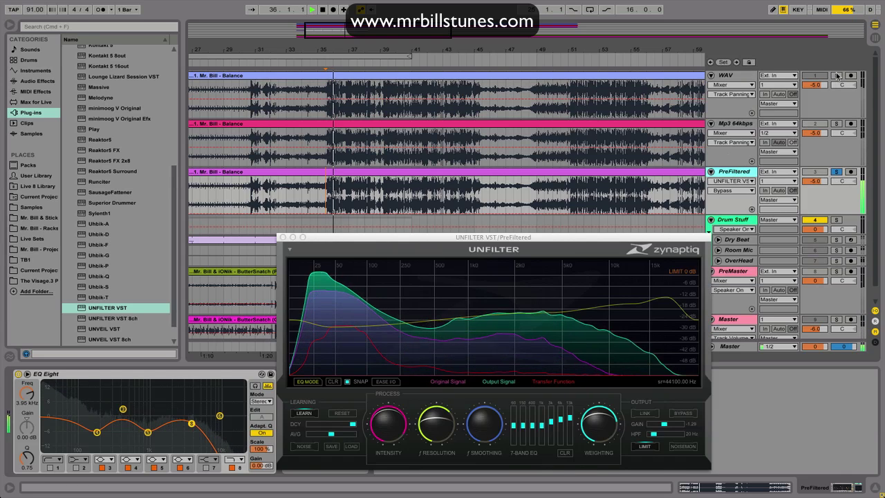
click(837, 76)
key(space)
key(space)
click(836, 172)
key(space)
key(space)
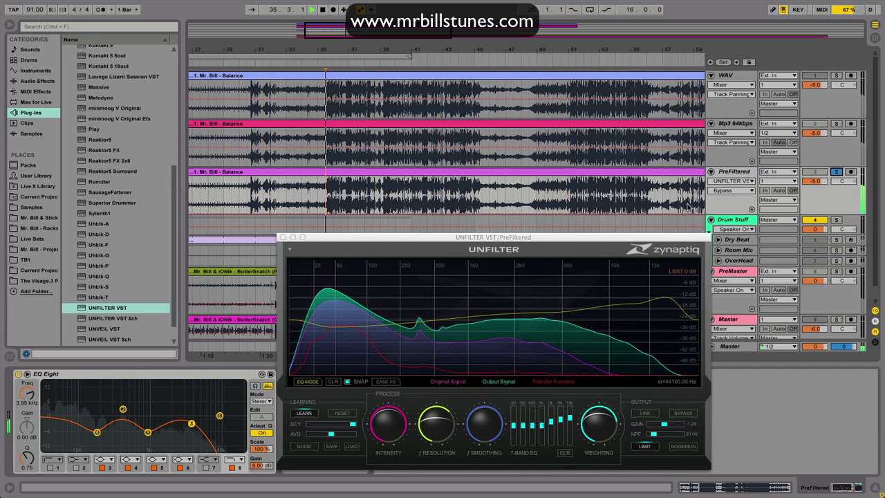
click(739, 174)
key(space)
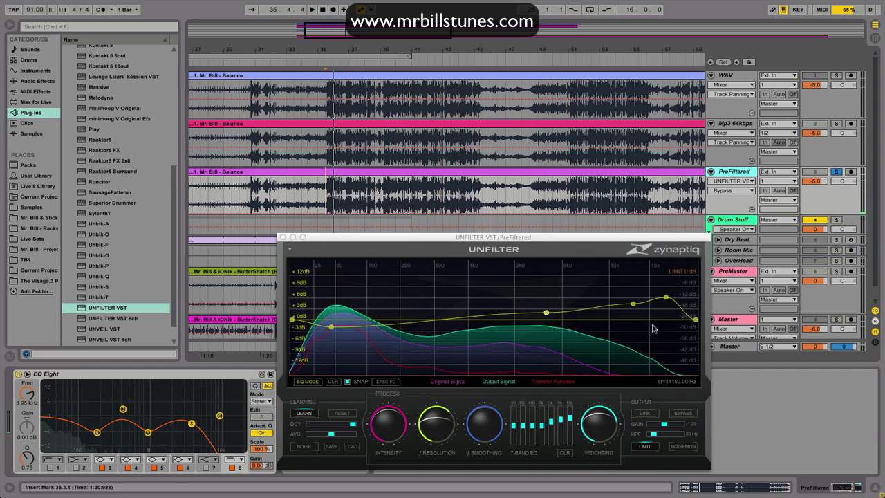
Step: Lower UNFILTER's EQ curve point at 17.64 kHz to about +3.6 dB and reduce the 3k, 6k and 13k bands, replaying PreFiltered
drag(665, 298, 665, 310)
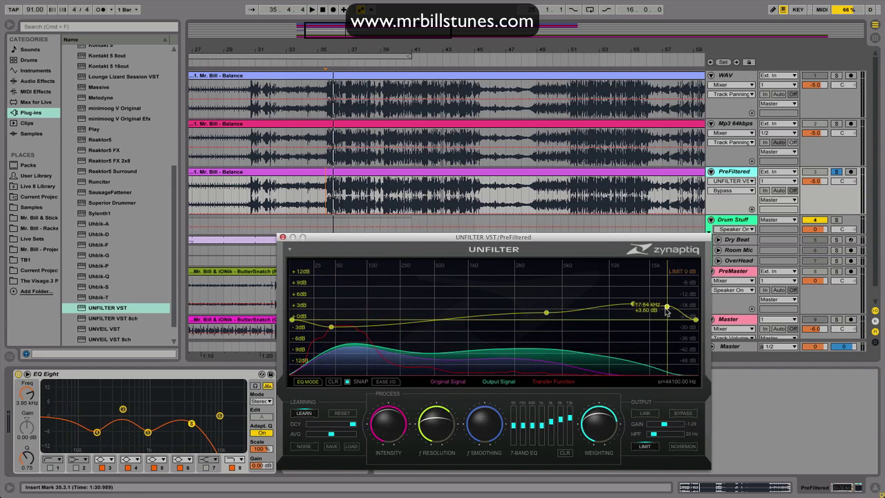
key(space)
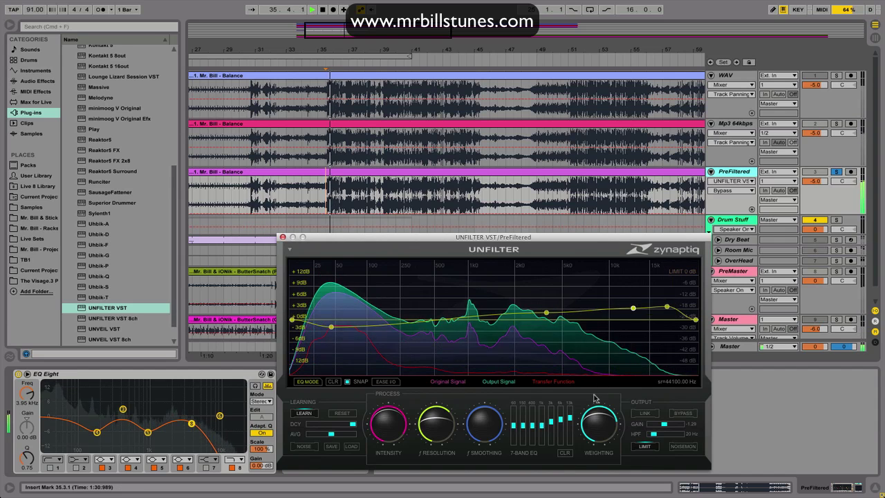
click(570, 419)
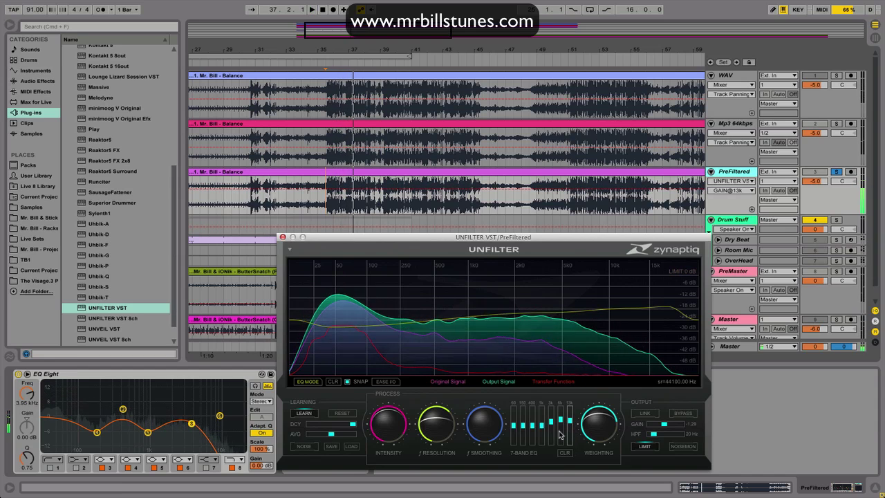
click(561, 421)
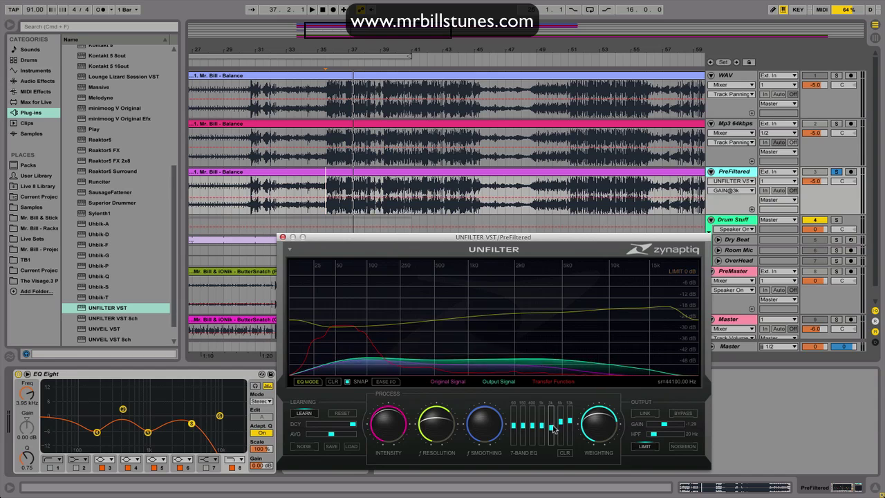
key(space)
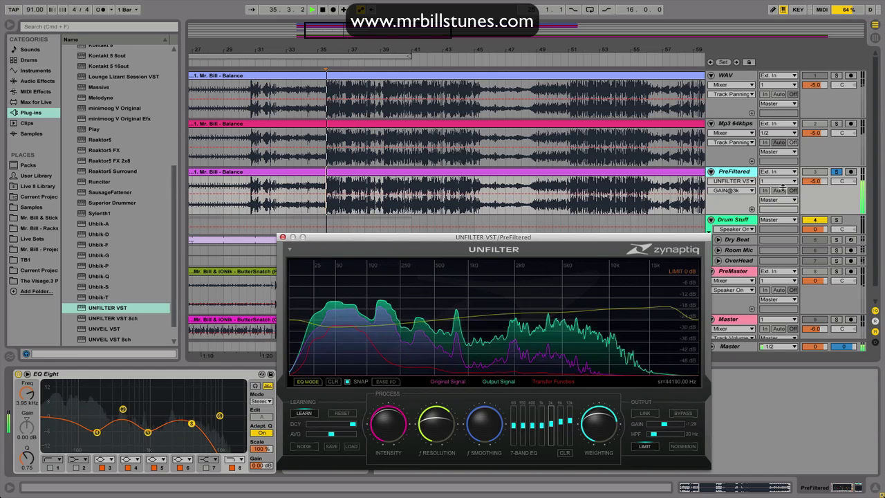
Step: Compare the WAV track with the readjusted PreFiltered track during playback, finishing with PreFiltered soloed
click(836, 76)
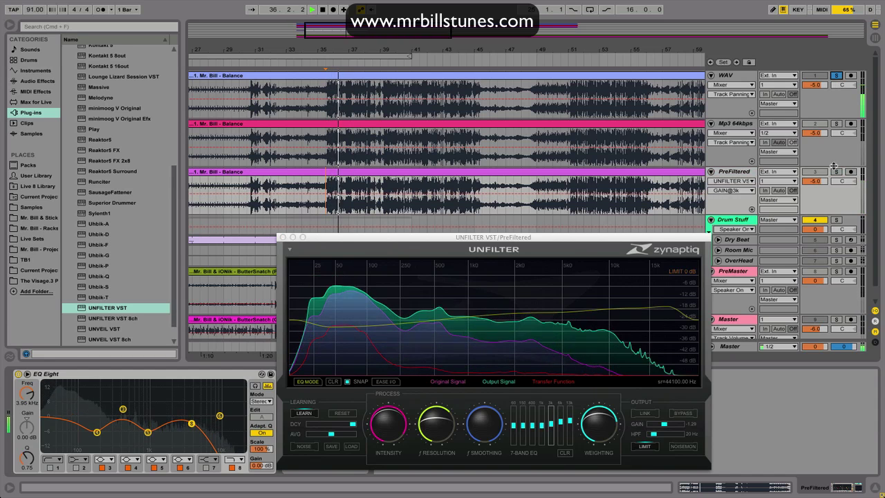
click(836, 173)
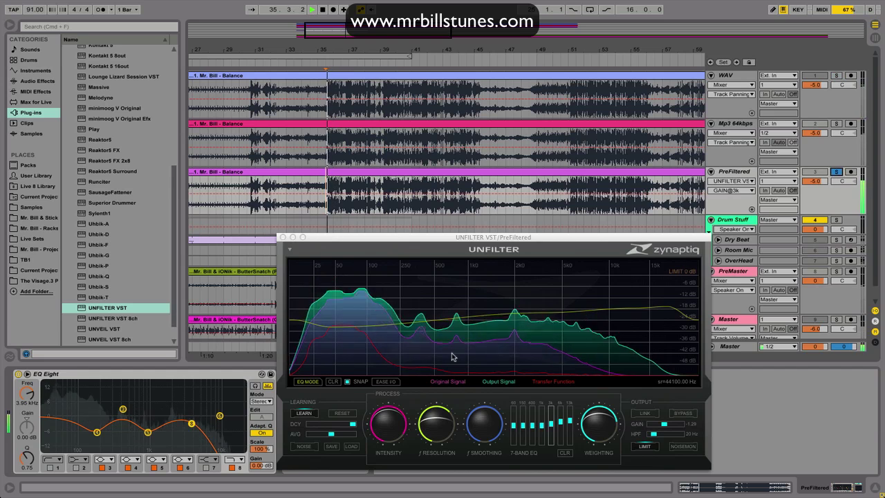
click(541, 322)
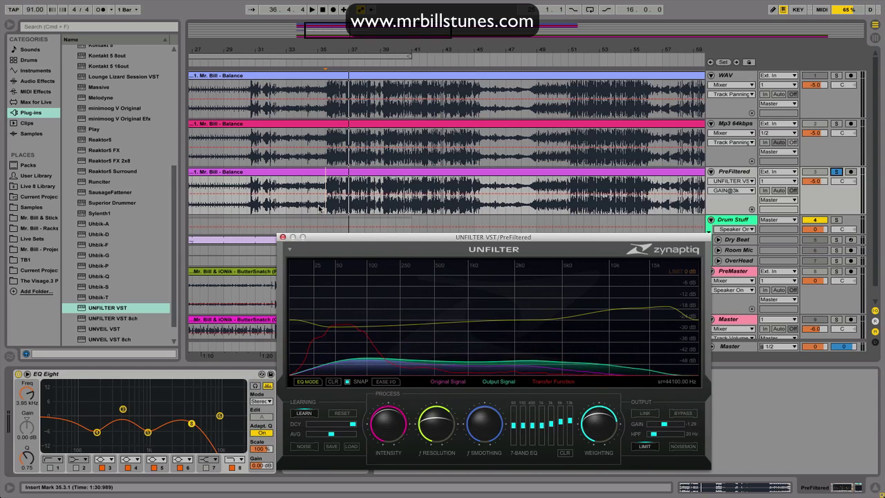
Step: Close the UNFILTER window and delete UNFILTER from the PreFiltered track, keeping its EQ Eight
click(282, 237)
click(332, 376)
key(Delete)
Step: Unfold the Room Mic and OverHead tracks in the Drum Stuff group and set the playback start to 25.1.1
scroll(382, 228, down, 1)
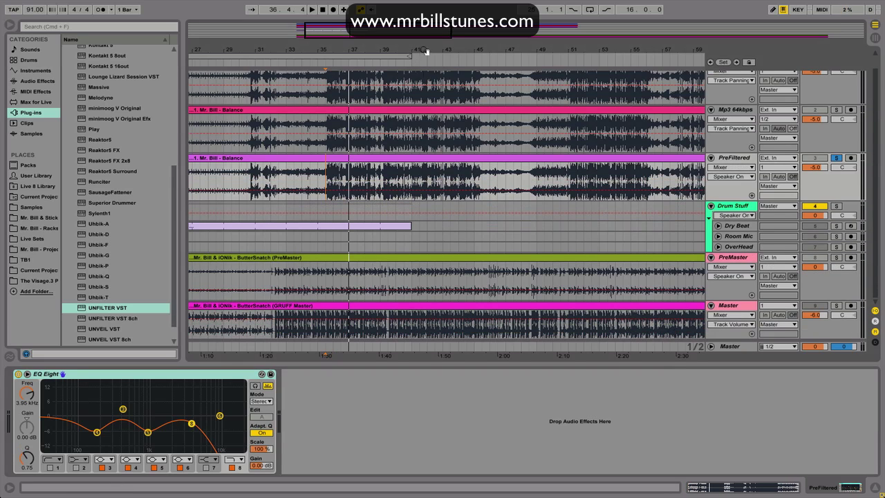
drag(425, 51, 456, 63)
click(729, 237)
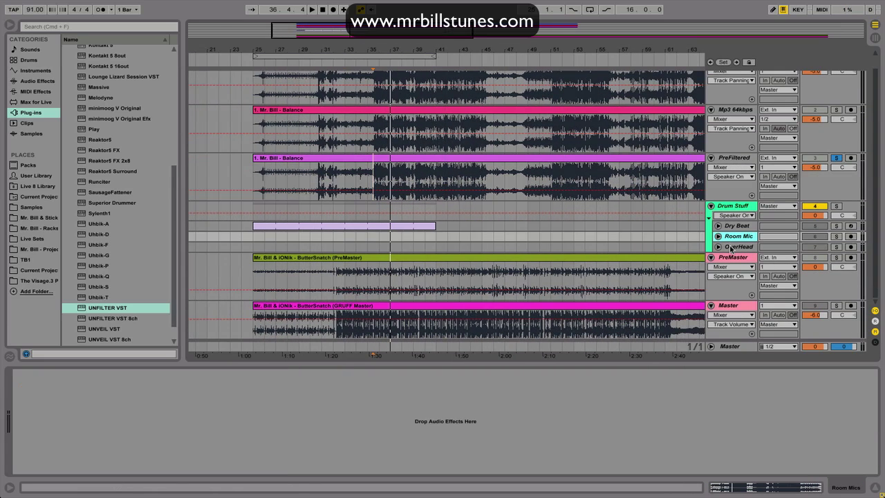
shift+click(730, 248)
key(Right)
click(248, 235)
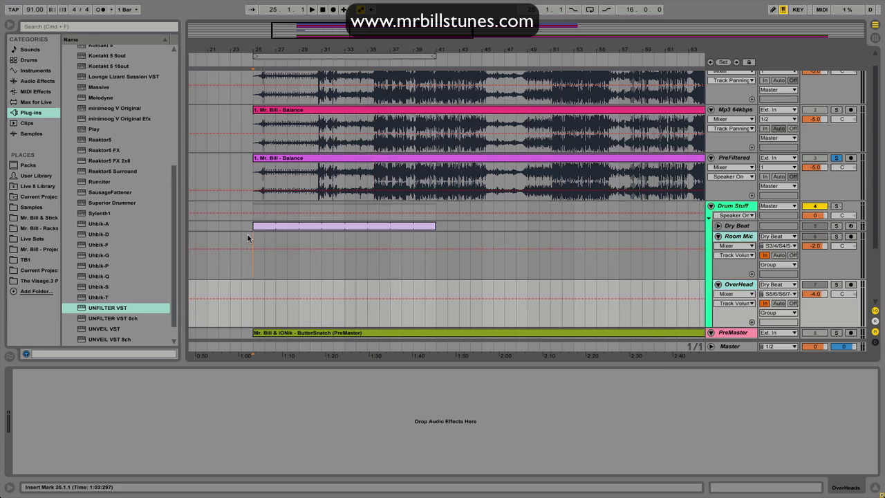
Step: Play the drums from 25.1.1, solo the Room Mic track, and add UNFILTER VST to it
key(space)
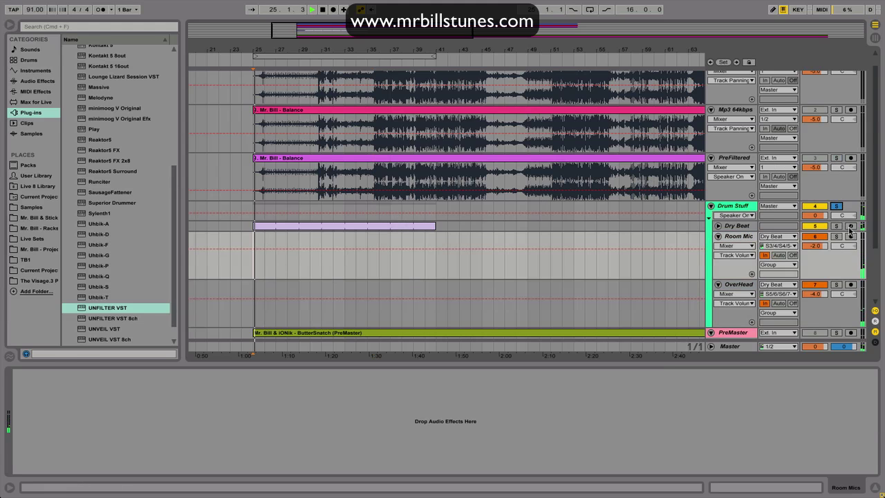
click(836, 237)
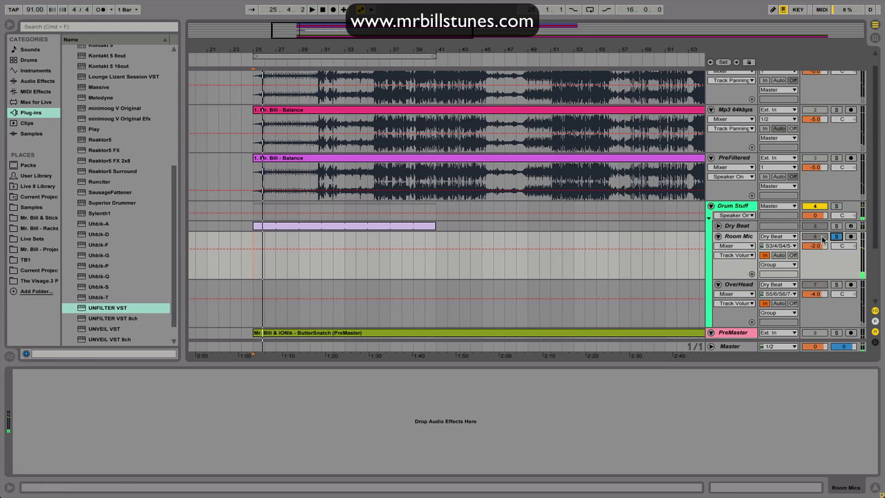
drag(104, 307, 117, 396)
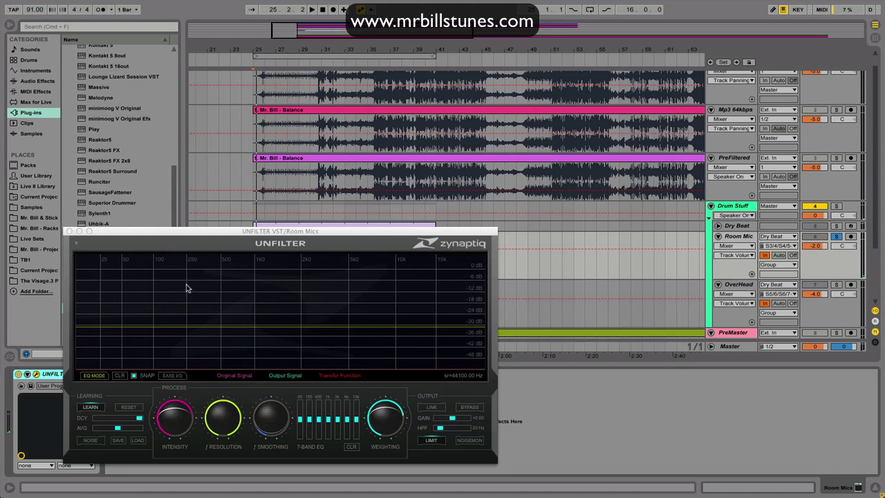
Step: While playing Room Mic, lower UNFILTER's INTENSITY and f RESOLUTION, raise f SMOOTHING to about midway, and set the output GAIN to about +2.1 dB
click(177, 416)
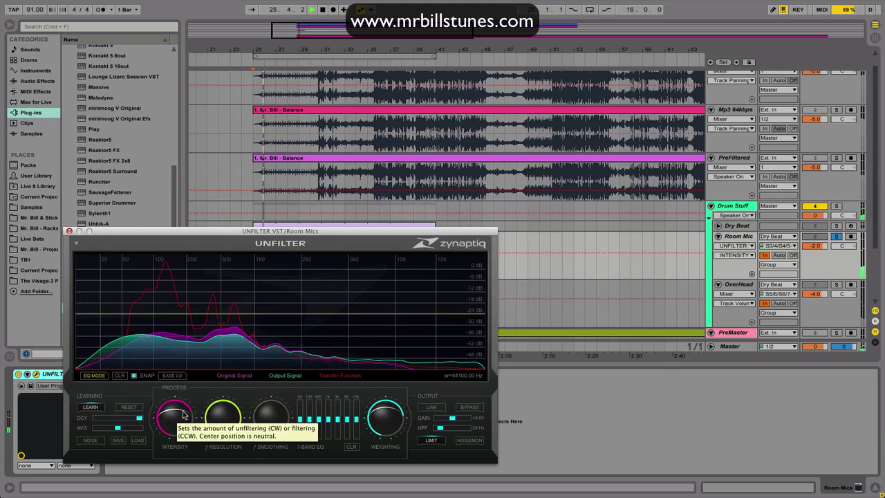
drag(263, 417, 249, 377)
drag(217, 411, 175, 429)
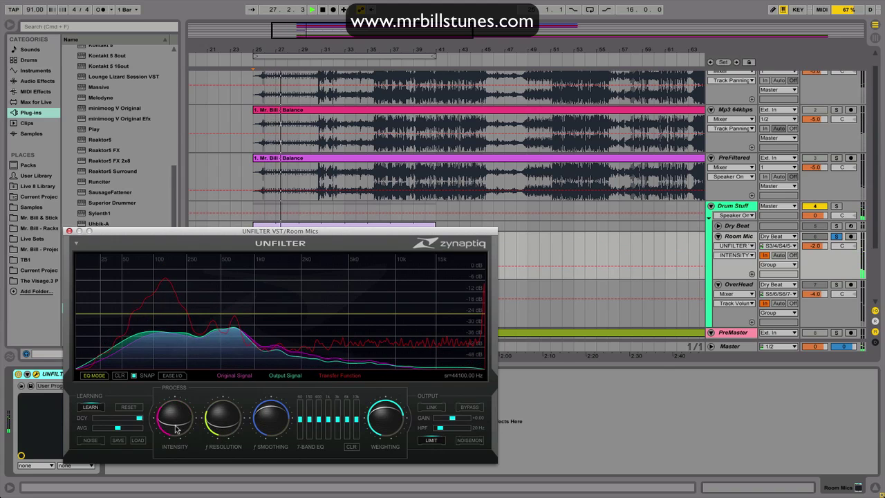
drag(450, 417, 456, 420)
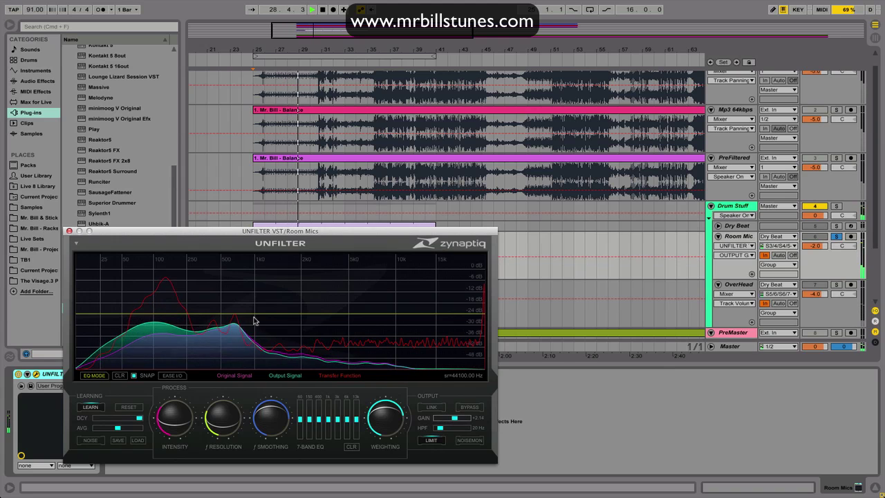
Step: Boost UNFILTER's EQ curve by about 5 dB at 4.28 kHz, 4.5 dB at 12.75 kHz, and 7.5 dB near the top of the frequency range
drag(405, 314, 419, 300)
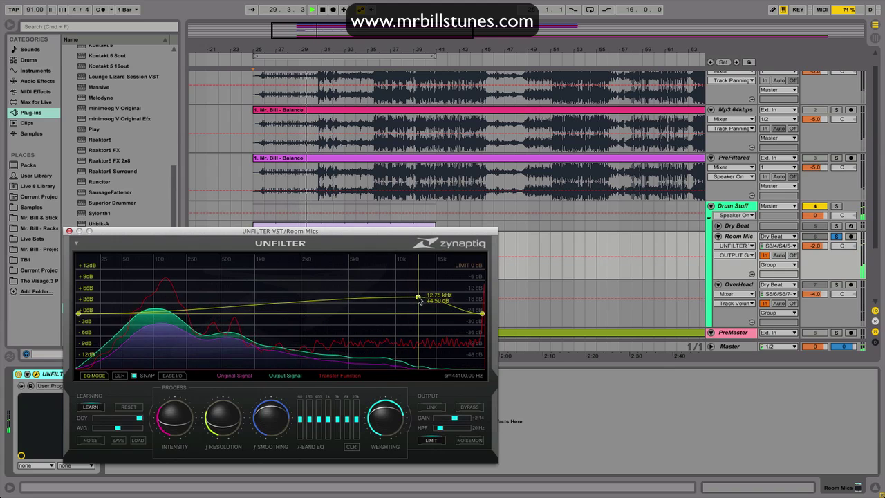
drag(338, 302, 338, 299)
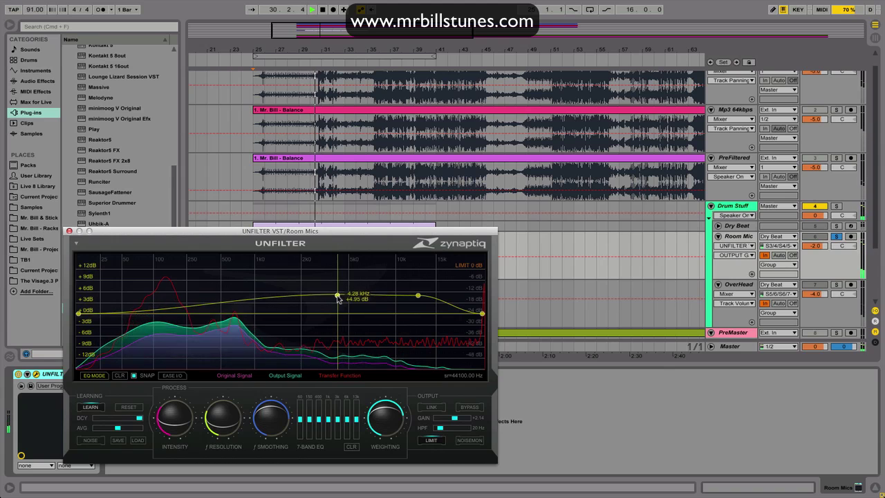
drag(458, 297, 458, 283)
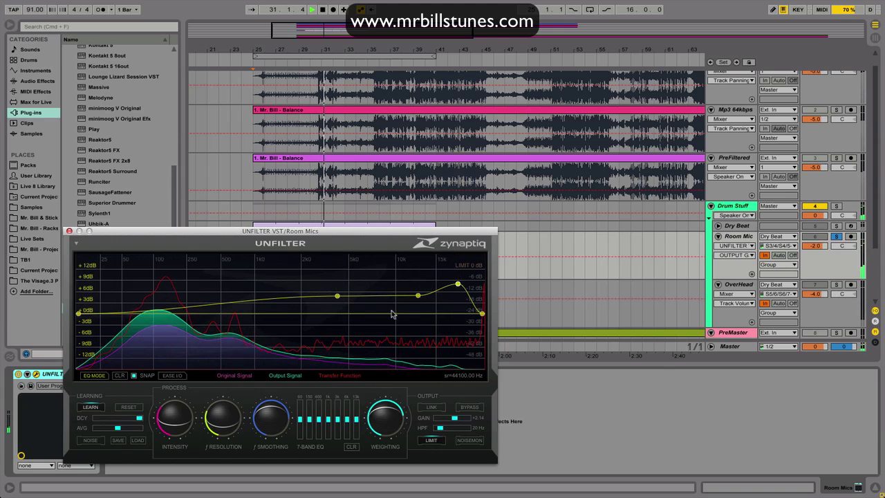
Step: Raise INTENSITY slightly and shape the EQ curve with a boost near 100 Hz, a flat point near 250 Hz and a slight boost near 1 kHz
drag(181, 419, 184, 415)
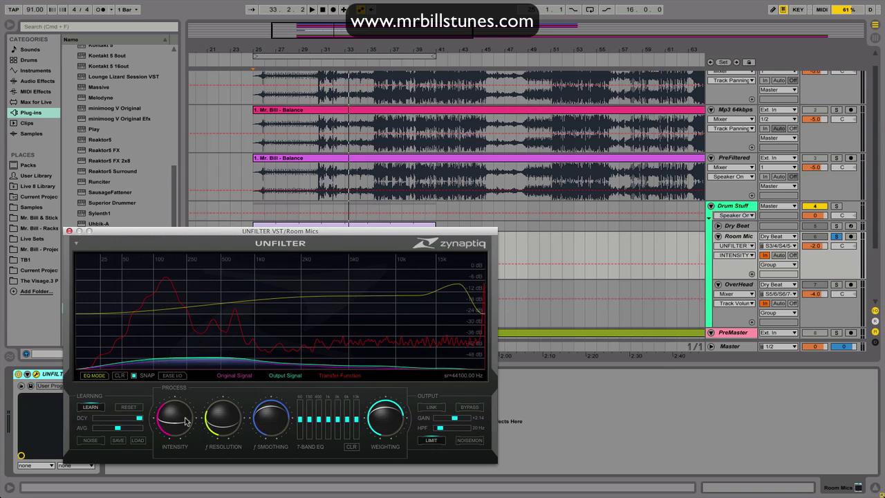
mouse_move(242, 352)
mouse_move(205, 314)
mouse_down()
mouse_move(172, 304)
mouse_move(188, 302)
mouse_move(178, 306)
mouse_move(192, 316)
mouse_up()
click(256, 307)
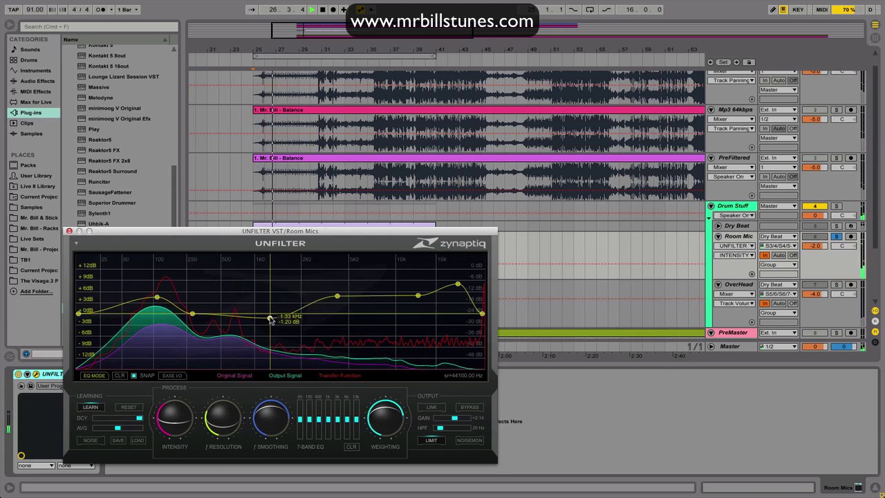
drag(257, 306, 256, 301)
Step: Raise f RESOLUTION slightly and boost the 3k, 6k and 13k bands, replaying Room Mic with UNFILTER bypassed and active
drag(221, 421, 222, 413)
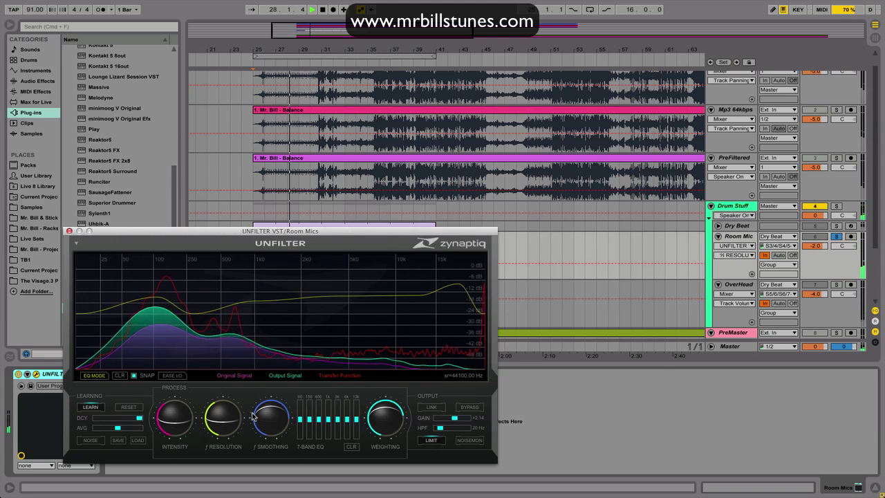
drag(346, 419, 356, 414)
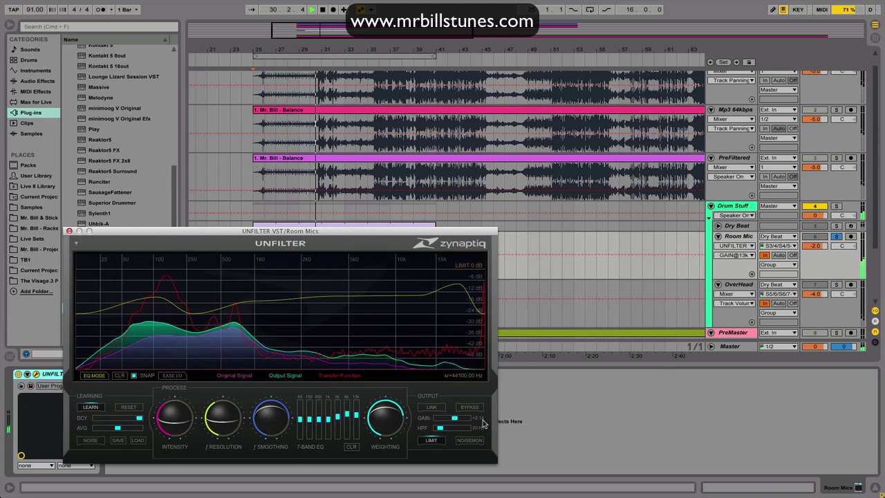
key(space)
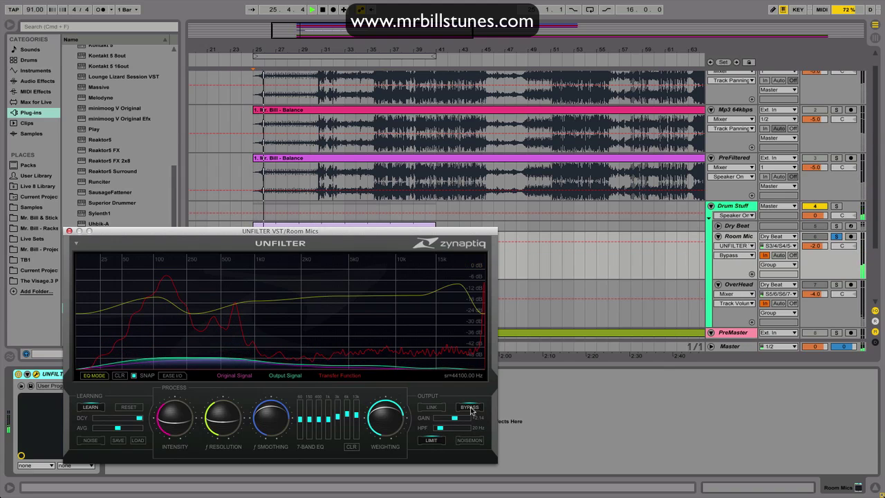
click(470, 408)
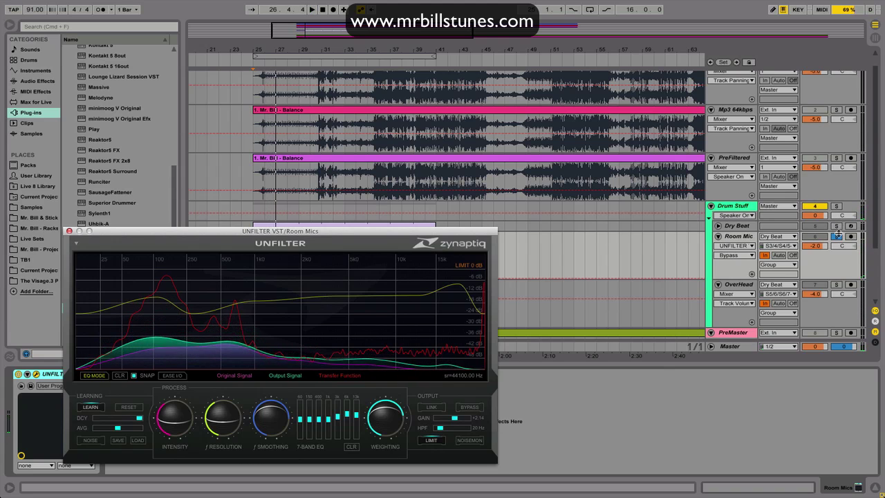
Step: Solo the Drum Stuff group instead of Room Mic and compare the full kit with Room Mic's UNFILTER off and on
click(837, 236)
click(836, 206)
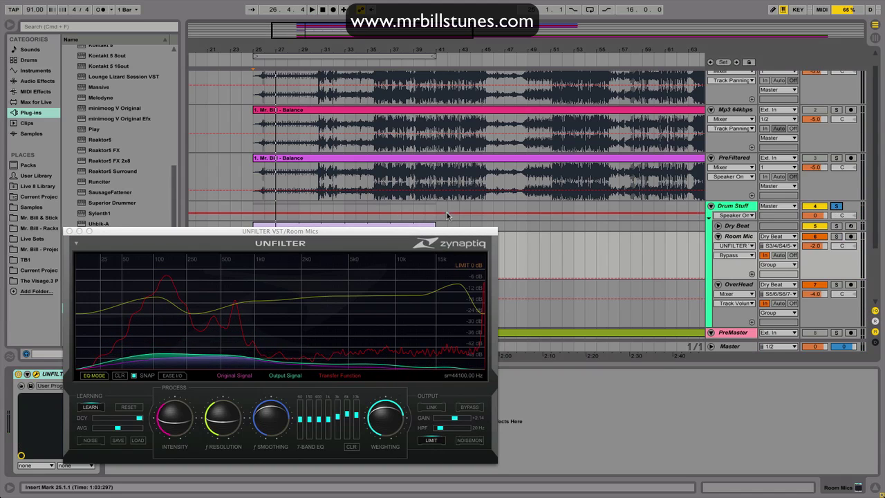
click(68, 232)
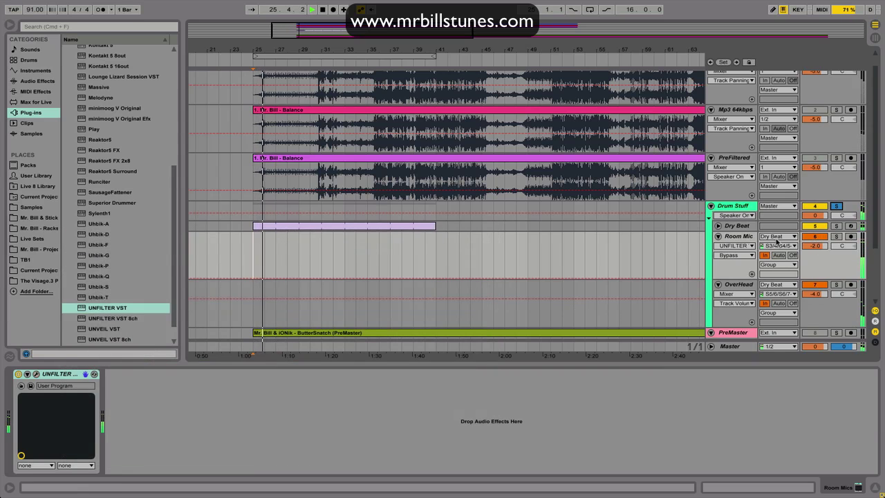
click(725, 236)
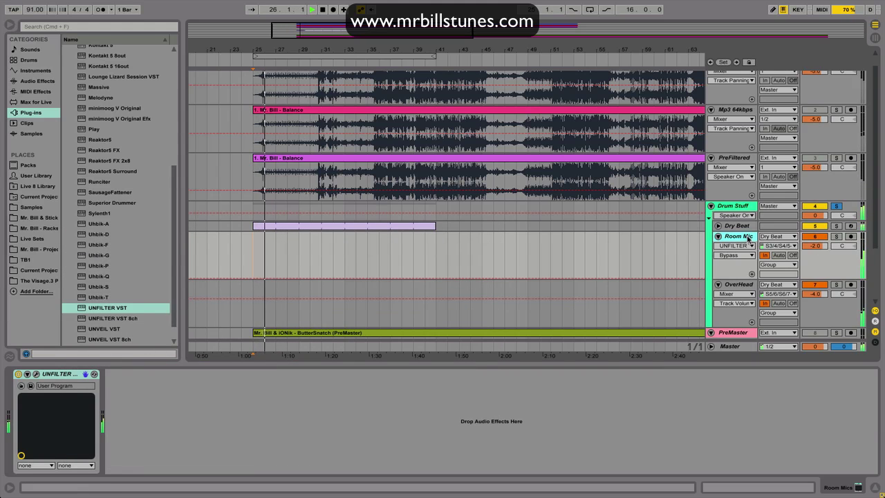
click(18, 373)
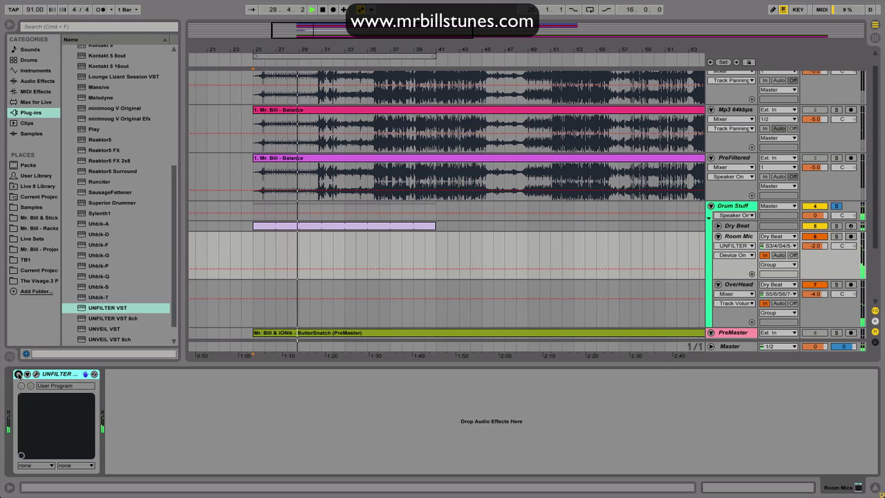
click(18, 373)
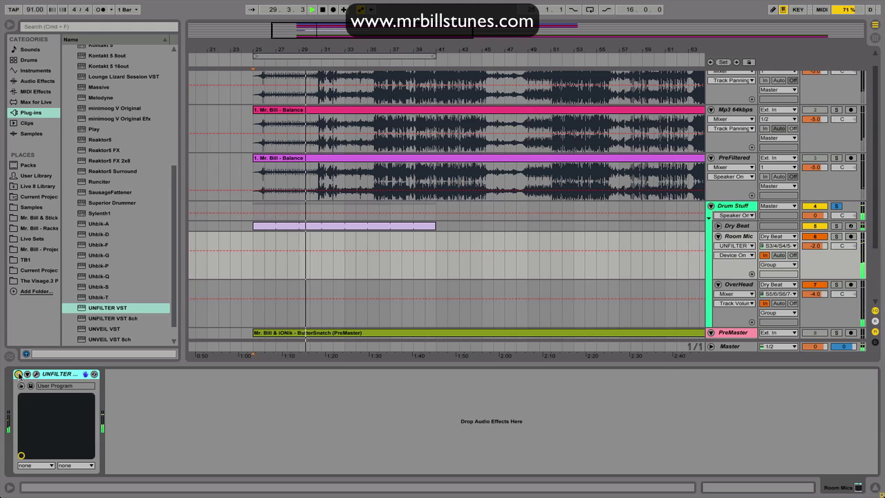
Step: Remove UNFILTER from Room Mic and add UNFILTER VST to the soloed OverHead track
key(Delete)
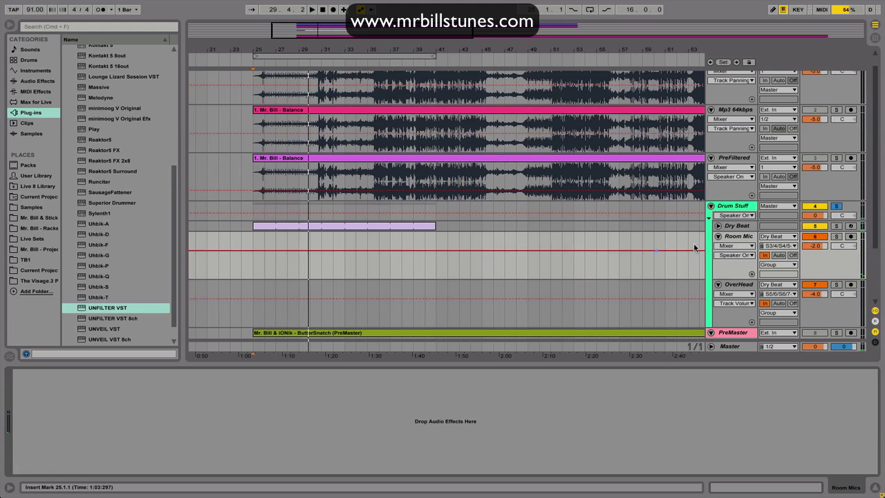
key(space)
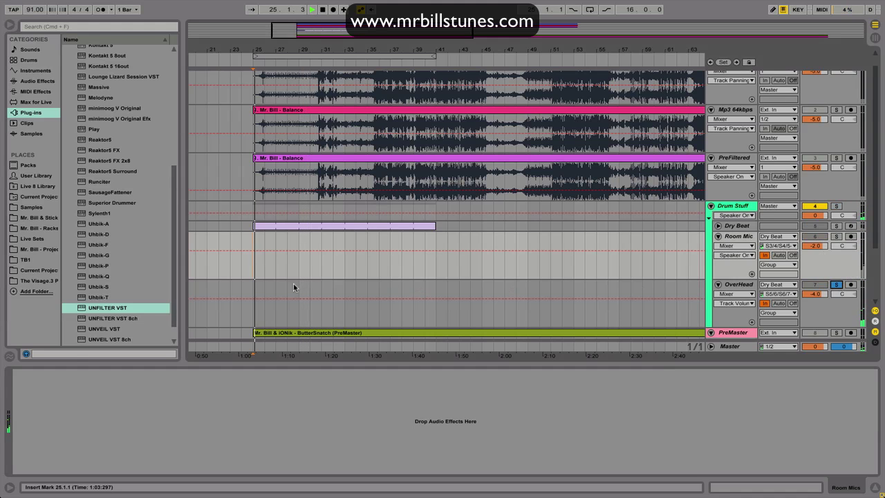
click(270, 282)
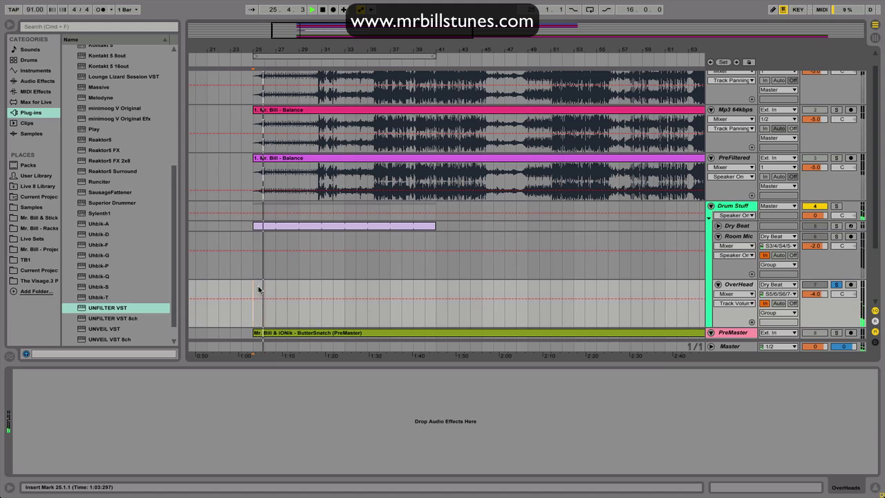
drag(107, 308, 173, 430)
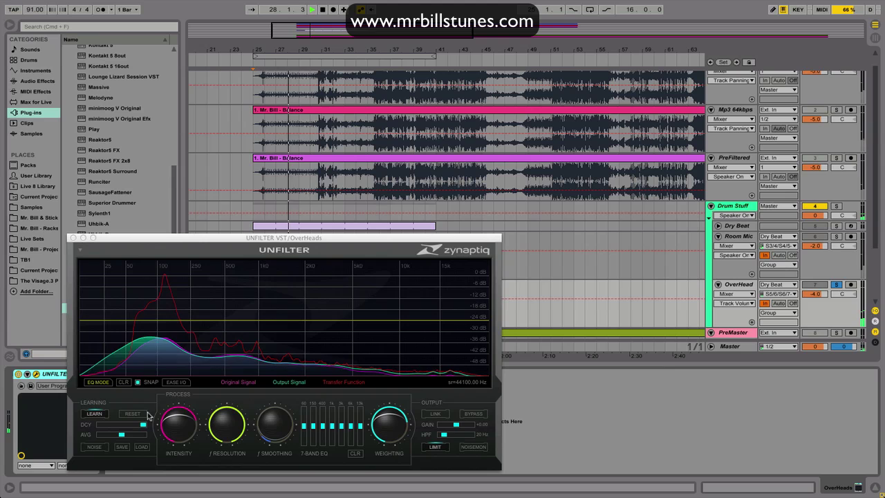
Step: While playing OverHead, lower UNFILTER's INTENSITY and f RESOLUTION, raise f SMOOTHING, and set the output GAIN to about +3 dB
click(181, 426)
key(space)
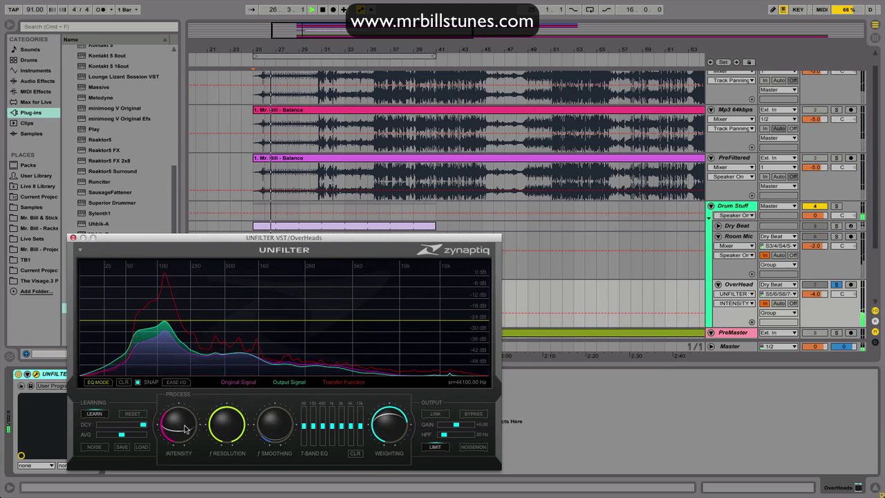
mouse_move(380, 336)
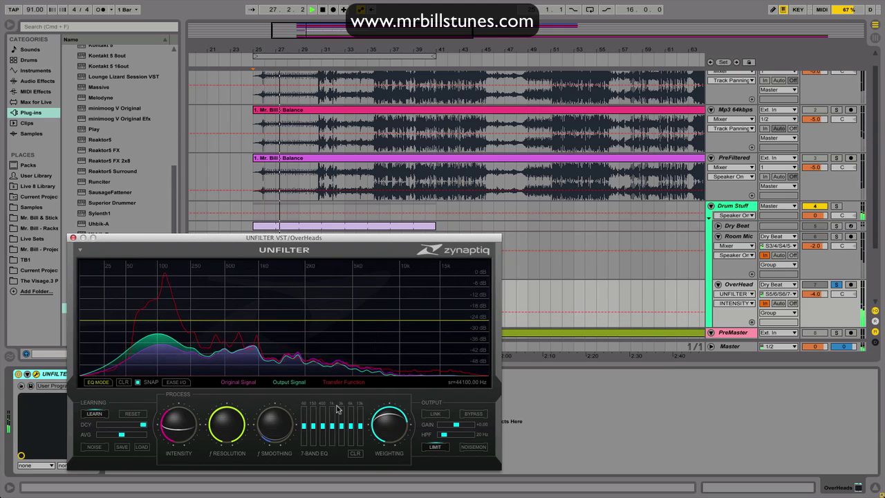
drag(227, 423, 266, 426)
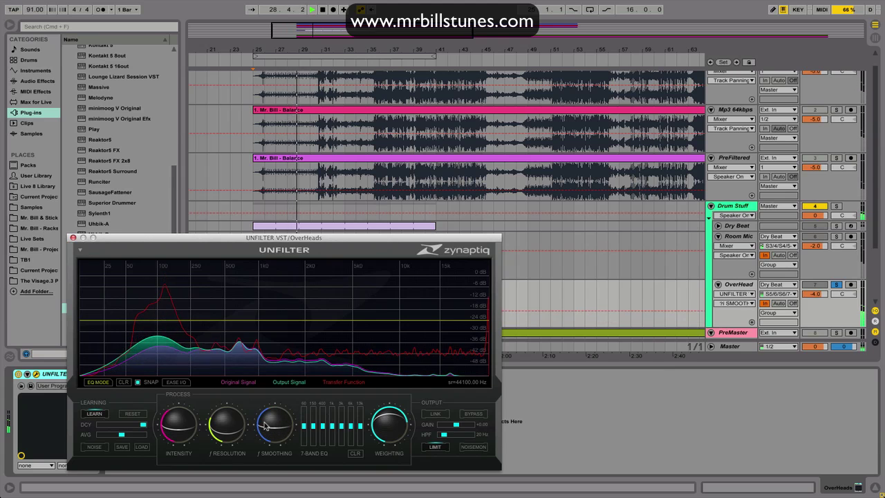
drag(459, 427, 460, 428)
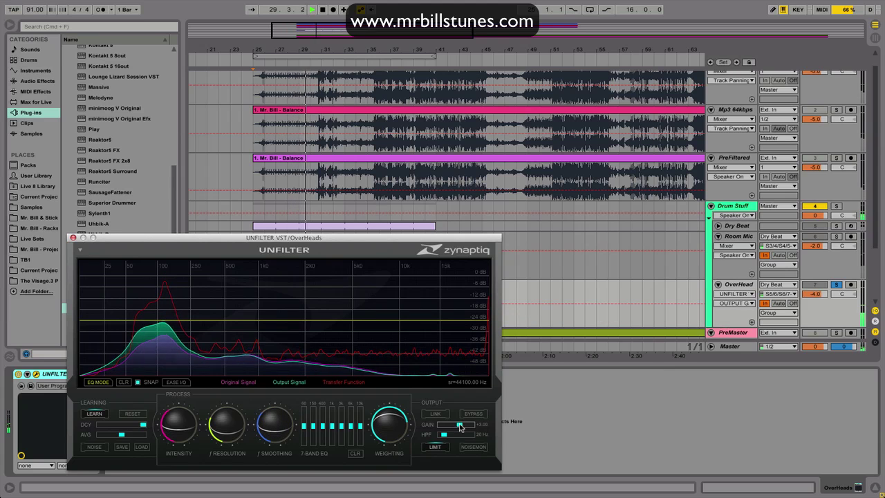
Step: Boost OverHead's UNFILTER EQ curve by about 6 dB near 14 kHz, 5.5 dB near 3 kHz and 4 dB near 500 Hz
drag(414, 320, 432, 299)
drag(336, 302, 325, 300)
drag(226, 308, 227, 308)
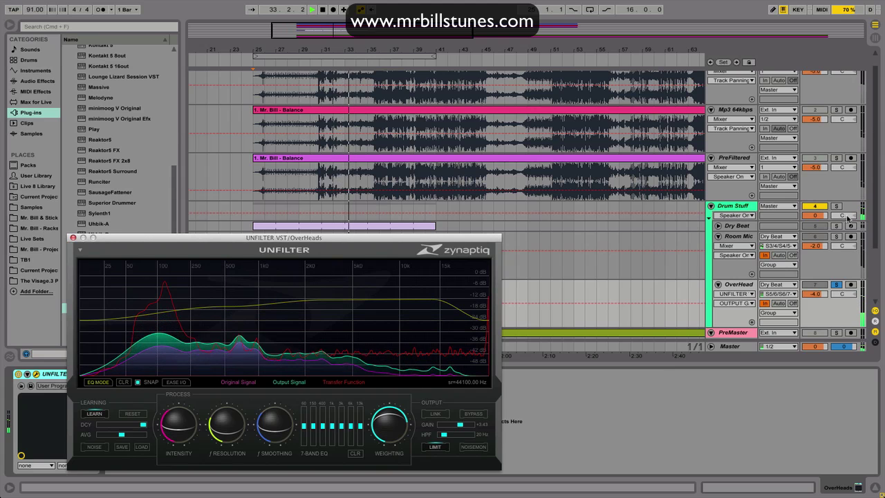
Step: Compare the soloed OverHead track with UNFILTER bypassed and active
click(807, 284)
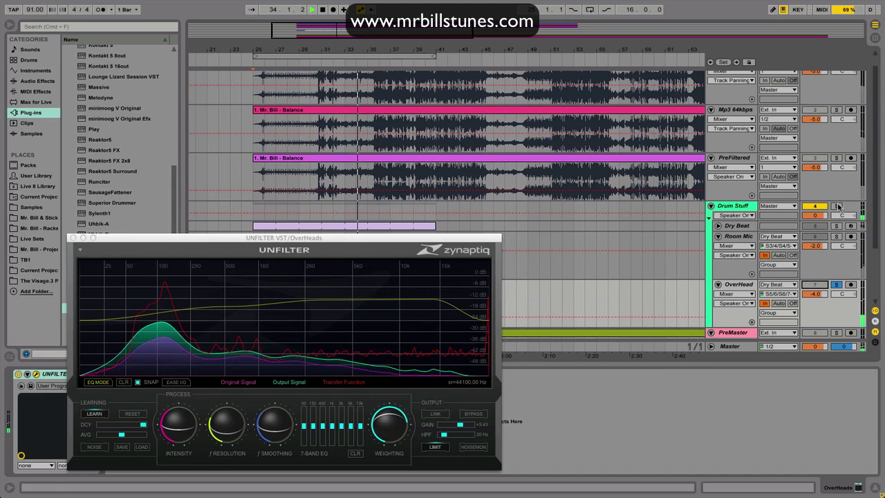
click(836, 206)
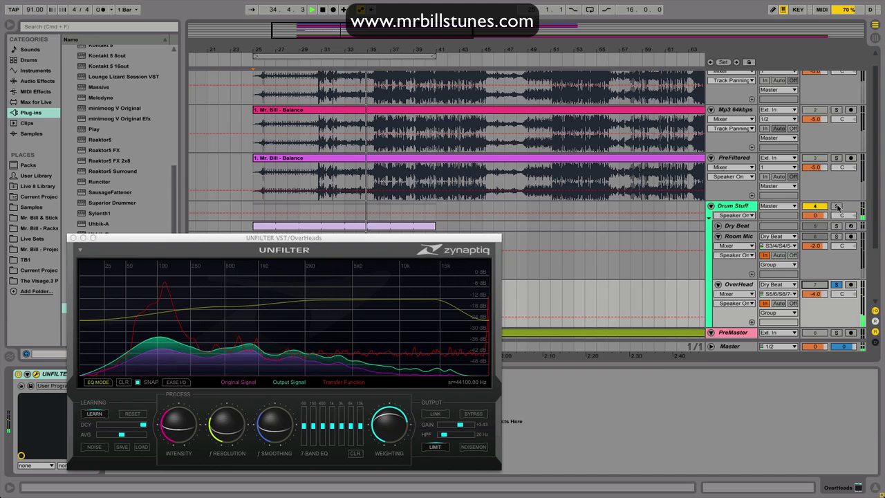
click(836, 284)
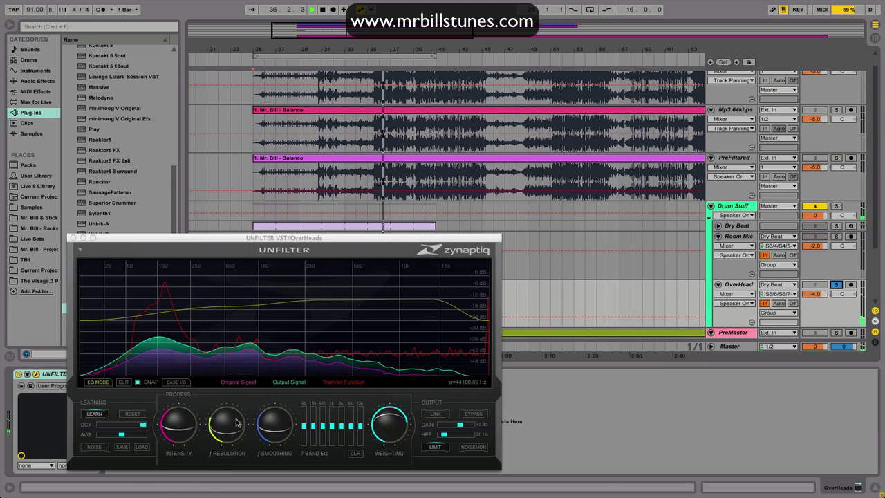
click(471, 414)
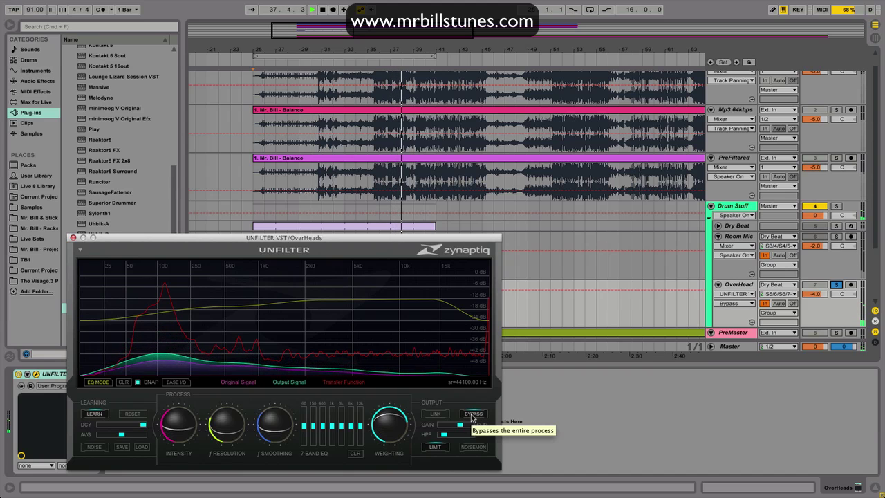
click(472, 415)
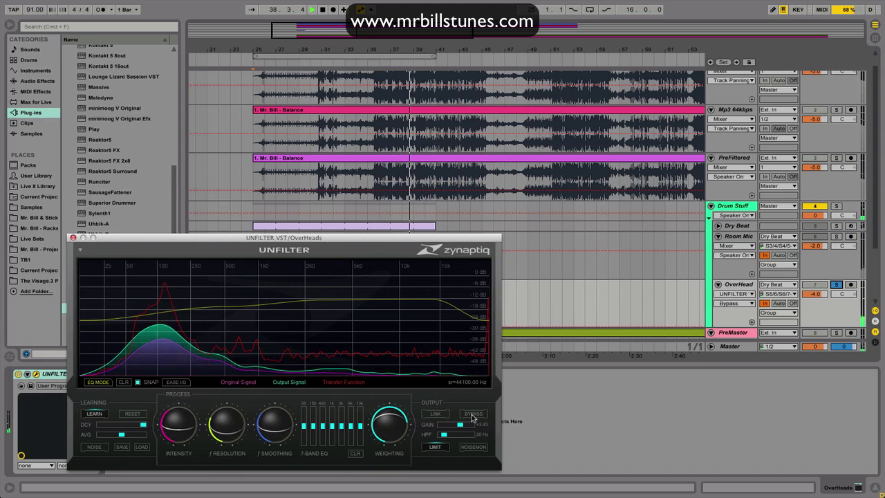
Step: Loop the Dry Beat clip's range from bar 25 to 41, stop playback and place the insert marker at bar 25 on OverHead
click(414, 226)
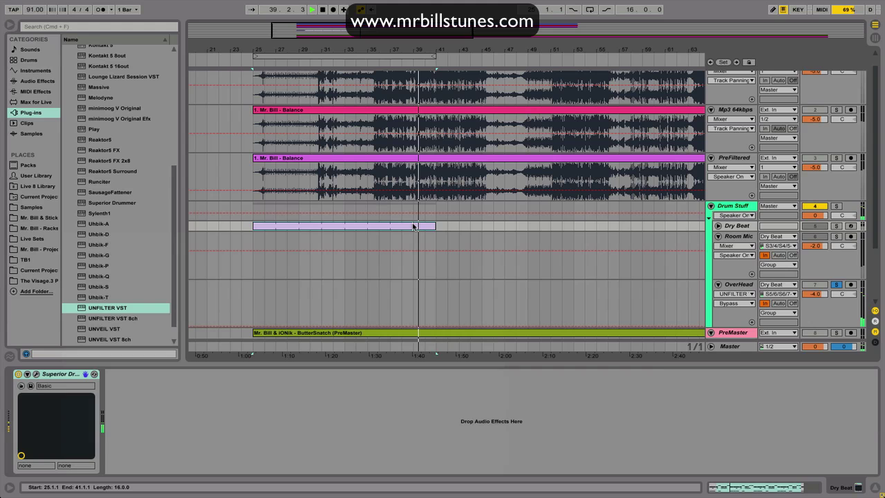
key(super+l)
key(space)
click(253, 297)
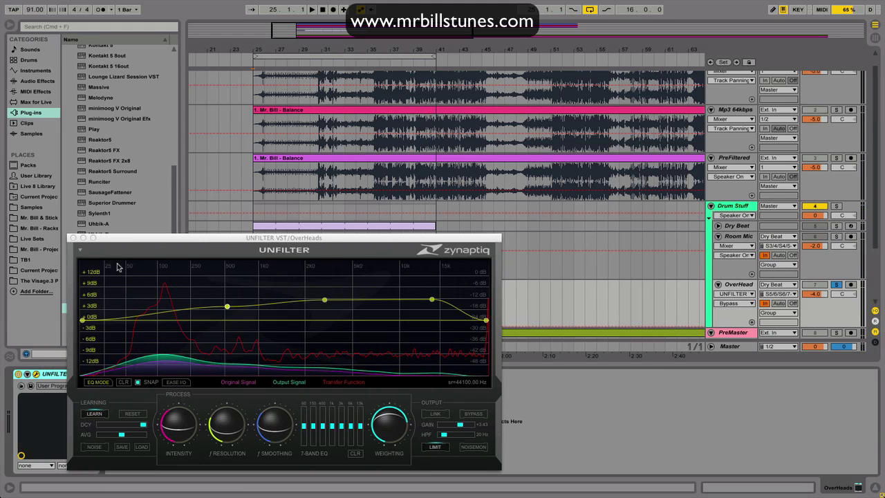
Step: Close UNFILTER's window and play the soloed Drum Stuff group, comparing it with OverHead's UNFILTER off and on
click(74, 238)
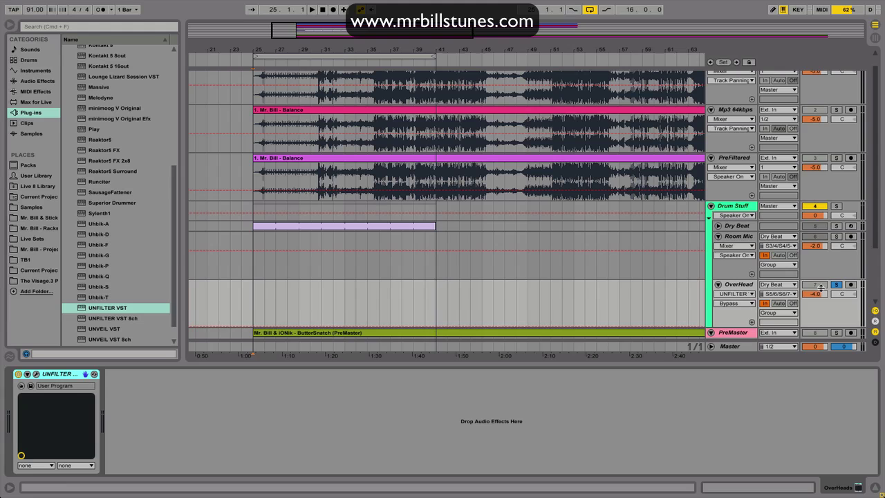
click(836, 285)
click(835, 206)
key(space)
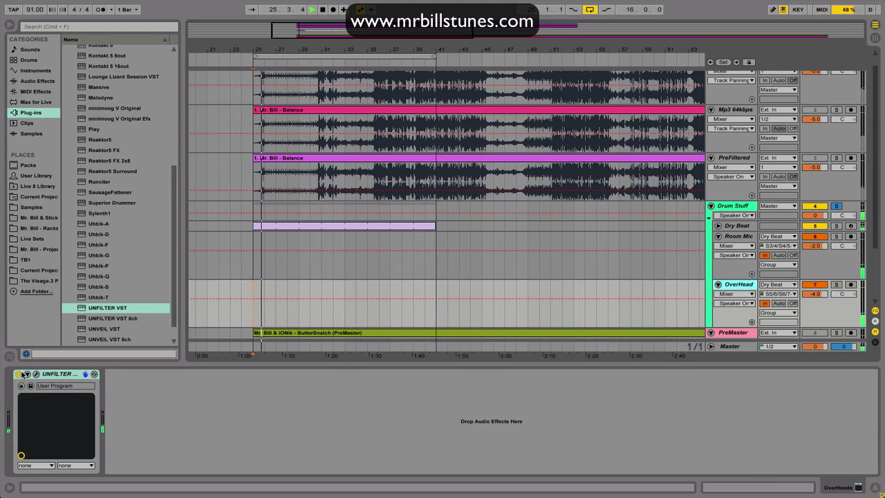
click(18, 374)
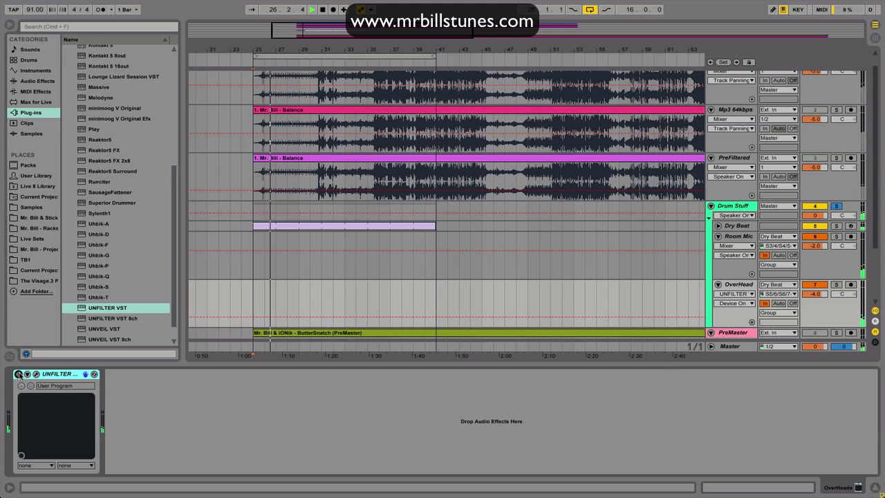
click(18, 374)
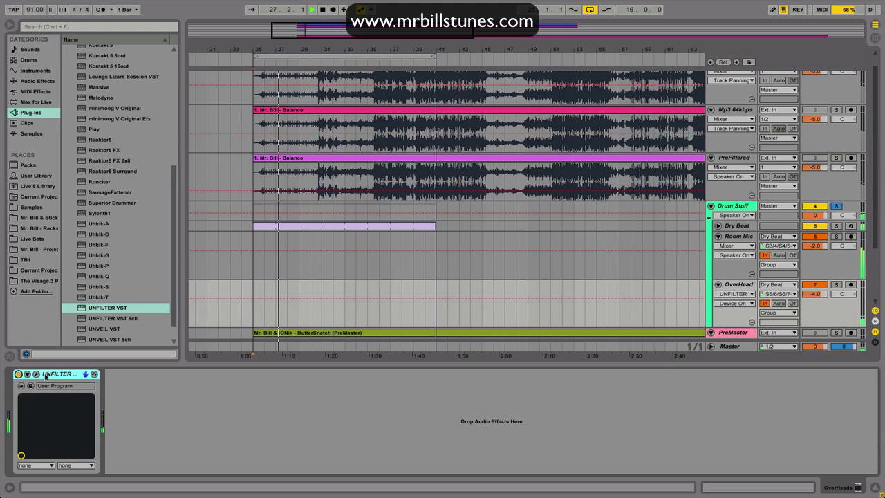
Step: Delete UNFILTER from OverHead and collapse the Room Mic and OverHead tracks
key(Delete)
scroll(373, 230, down, 3)
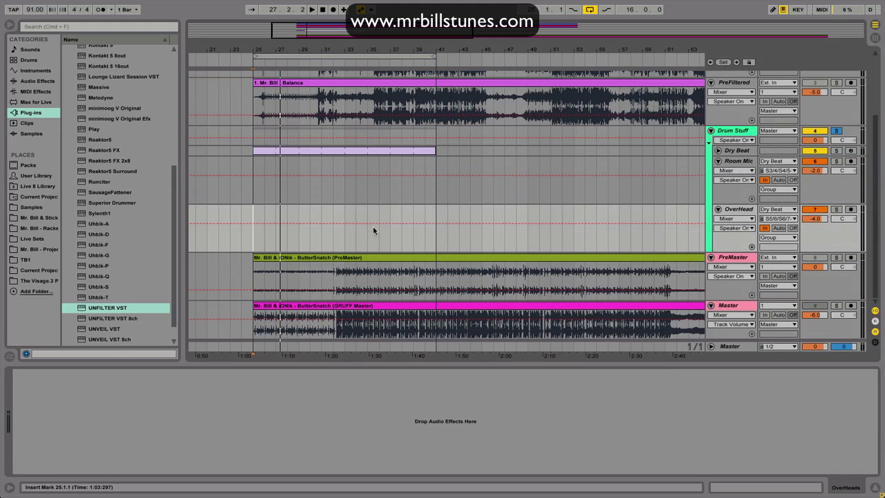
click(717, 161)
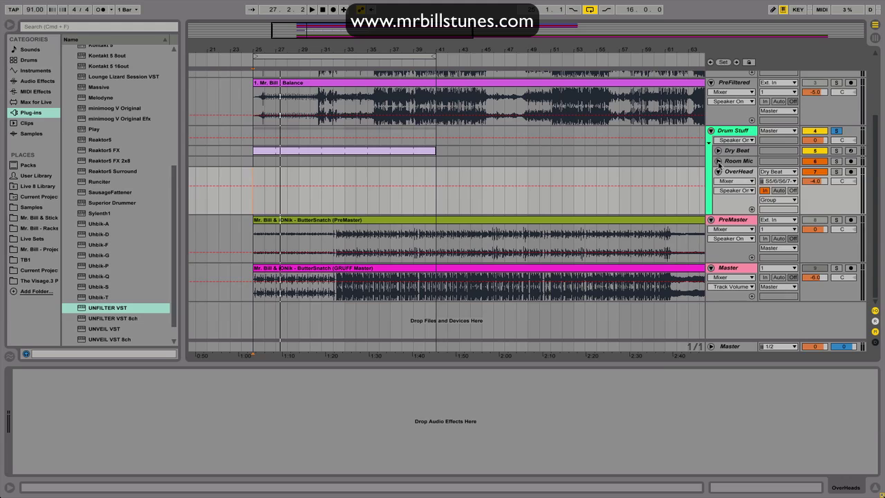
click(718, 172)
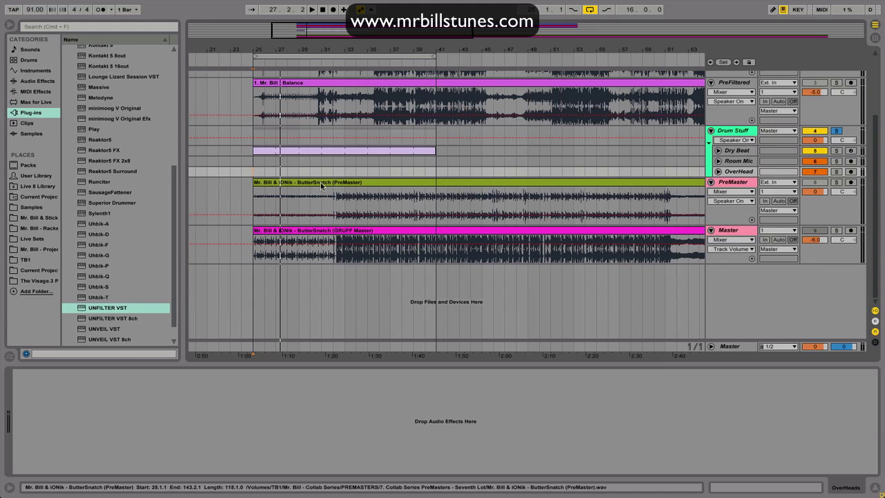
Step: Solo the PreMaster track with the insert marker at bar 32 and add UNFILTER VST to it
click(331, 201)
click(836, 182)
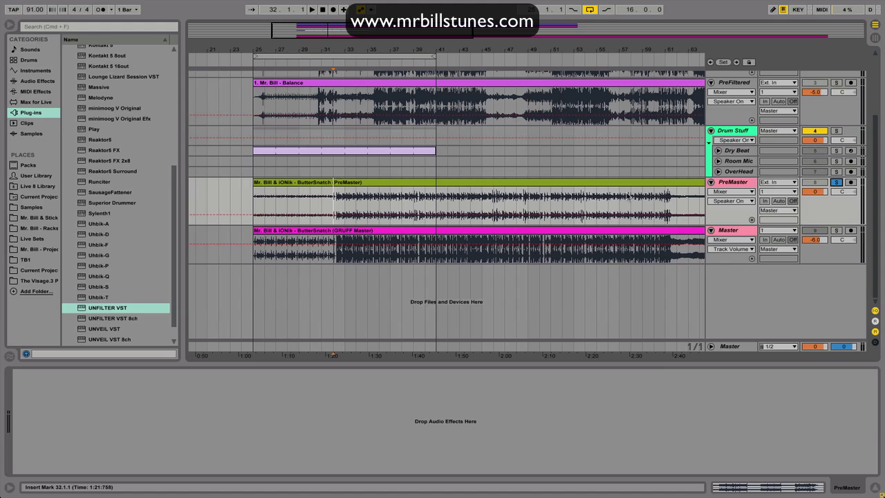
drag(107, 307, 161, 409)
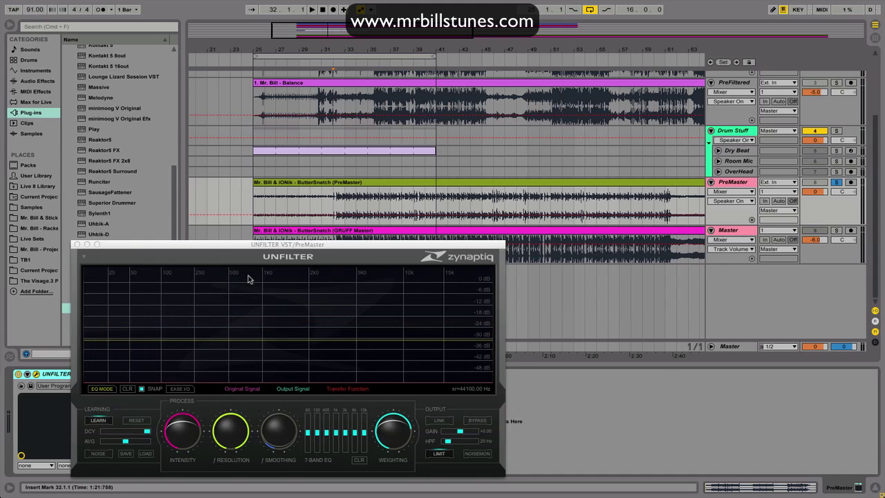
Step: Play ButterSnatch from bar 32 to compare the PreMaster track with the GRUFF Master track
click(332, 197)
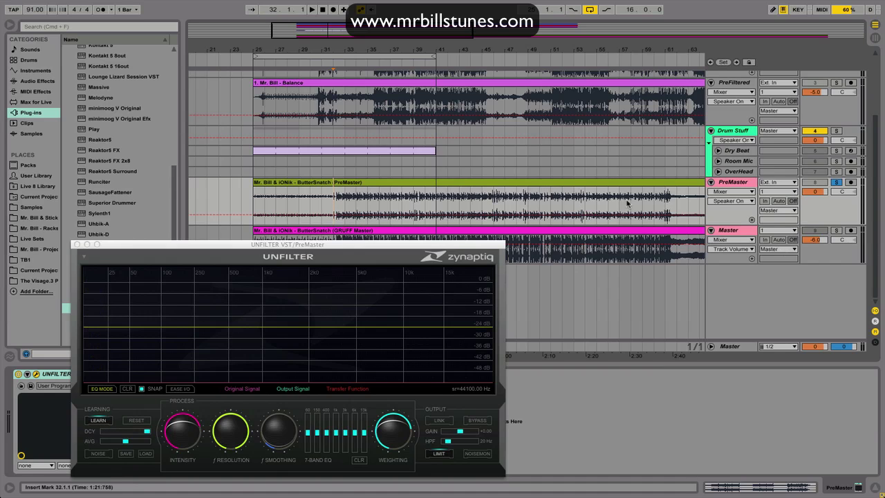
click(835, 230)
key(space)
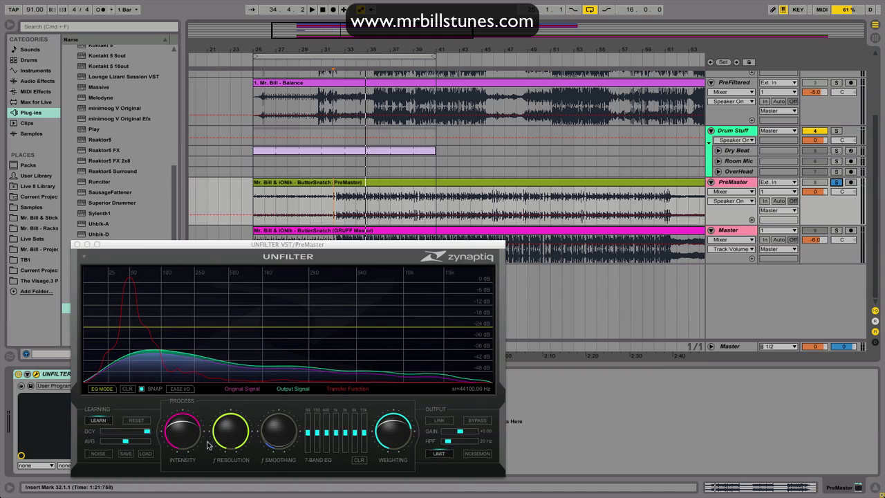
Step: Play the PreMaster track from bar 32 and reset UNFILTER's Intensity to its neutral center position
key(space)
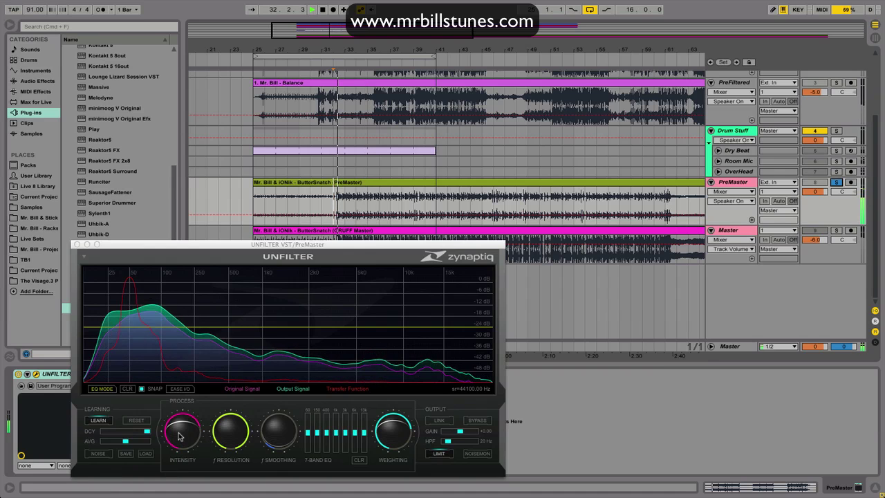
click(181, 437)
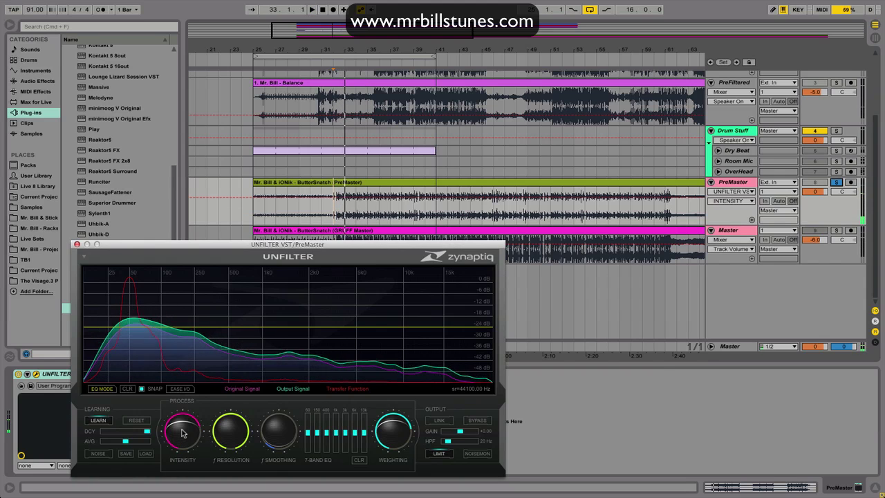
double_click(183, 433)
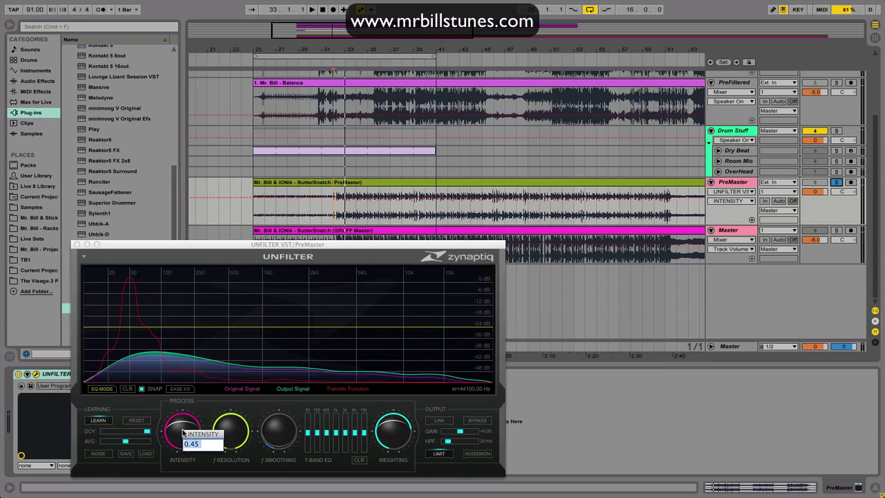
key(Return)
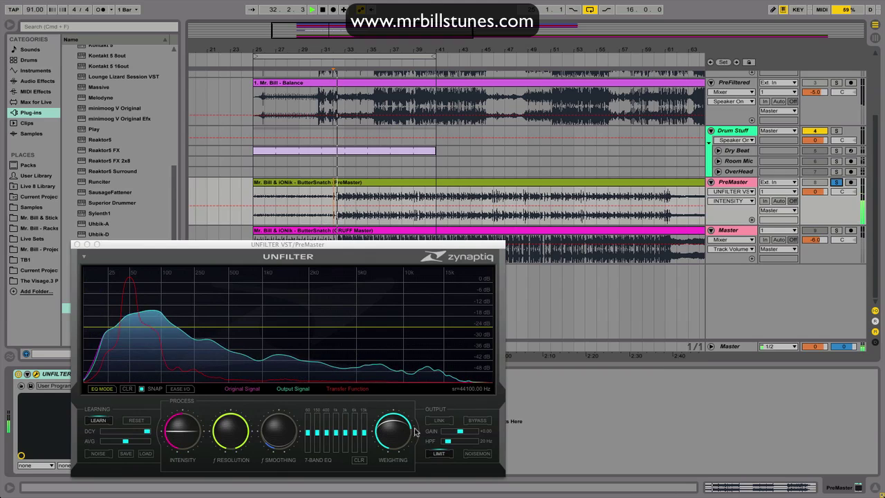
Step: Raise UNFILTER's output gain to +10.71 and compare PreMaster with the GRUFF Master track by switching solo
drag(460, 432, 466, 432)
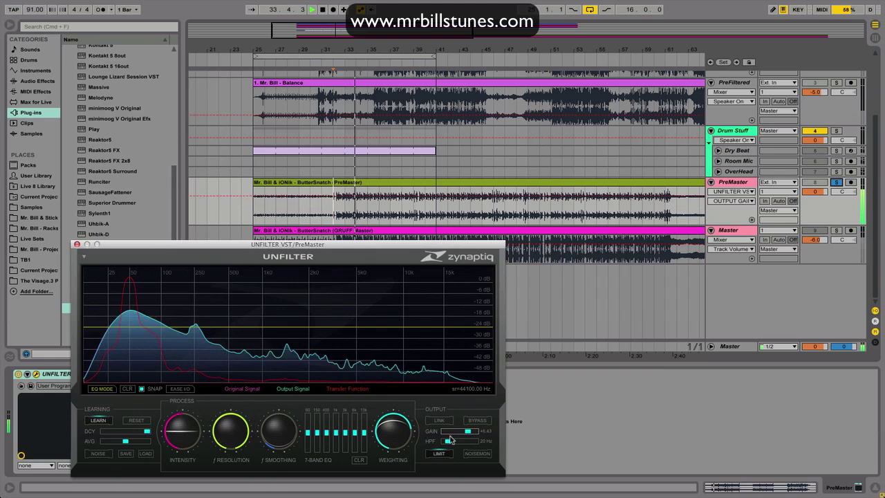
drag(474, 434, 479, 433)
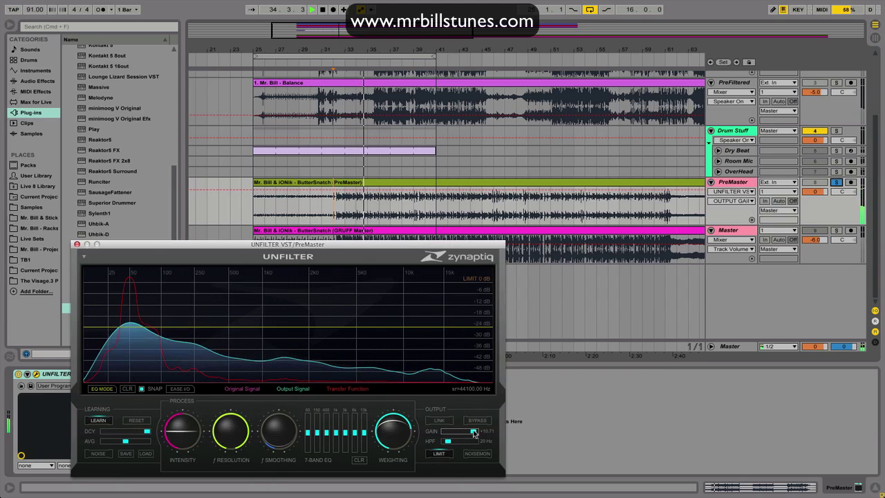
click(837, 231)
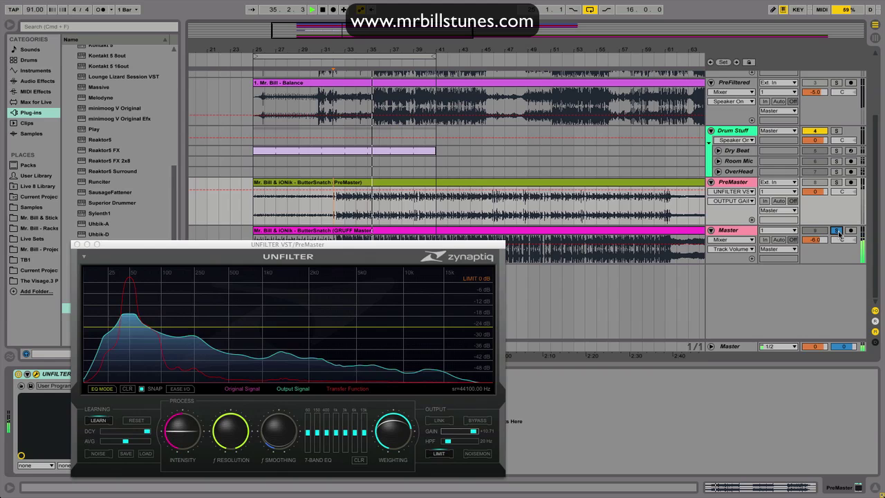
click(837, 183)
Step: Set the PreMaster track volume to -6.0 and compare it with the GRUFF Master track during playback
click(823, 193)
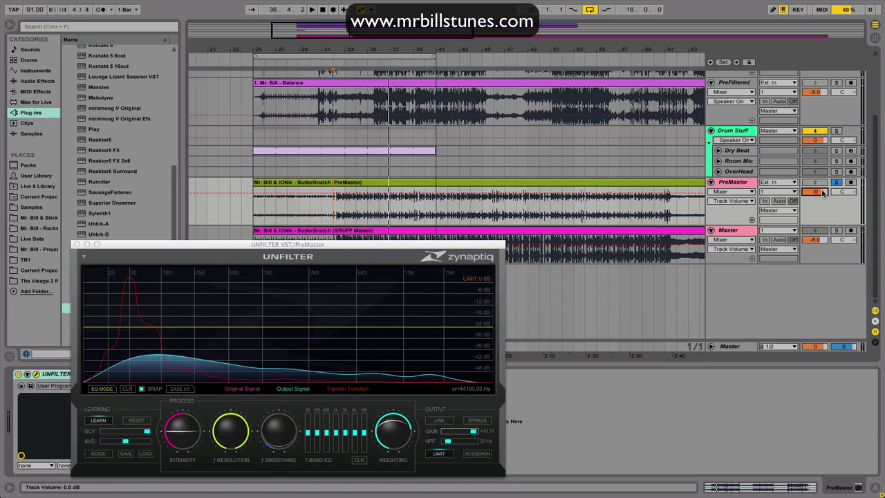
key(space)
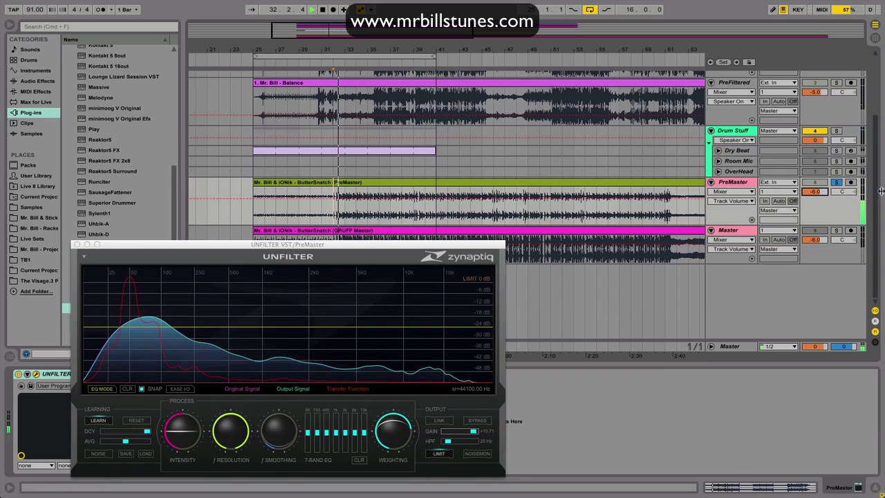
click(838, 231)
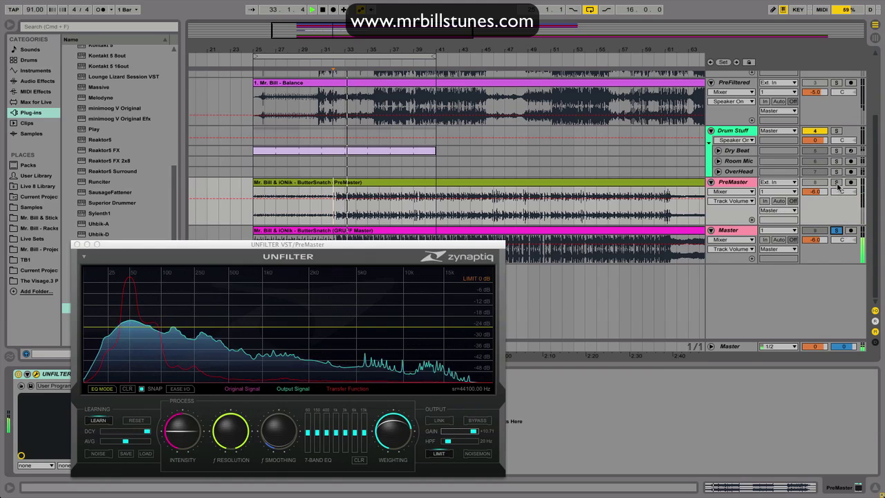
click(837, 182)
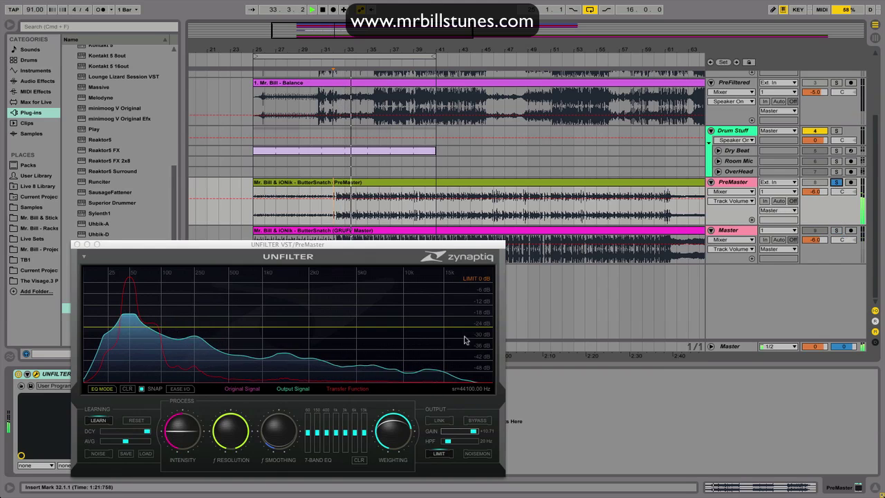
Step: Try a higher UNFILTER Intensity on the playing PreMaster track and return it to neutral
click(174, 429)
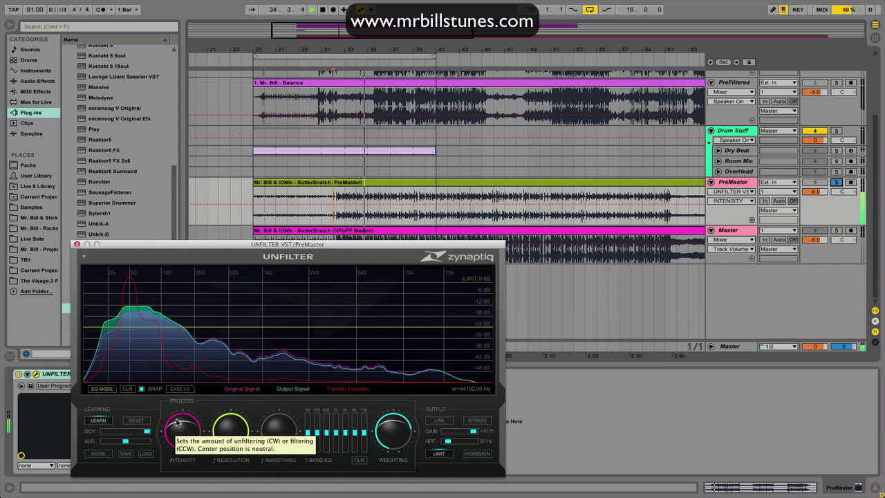
drag(176, 423, 176, 430)
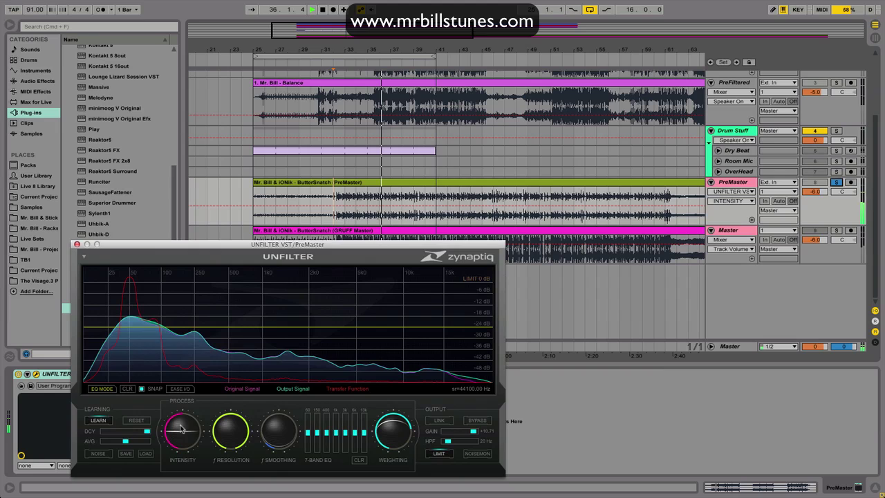
double_click(187, 429)
key(Return)
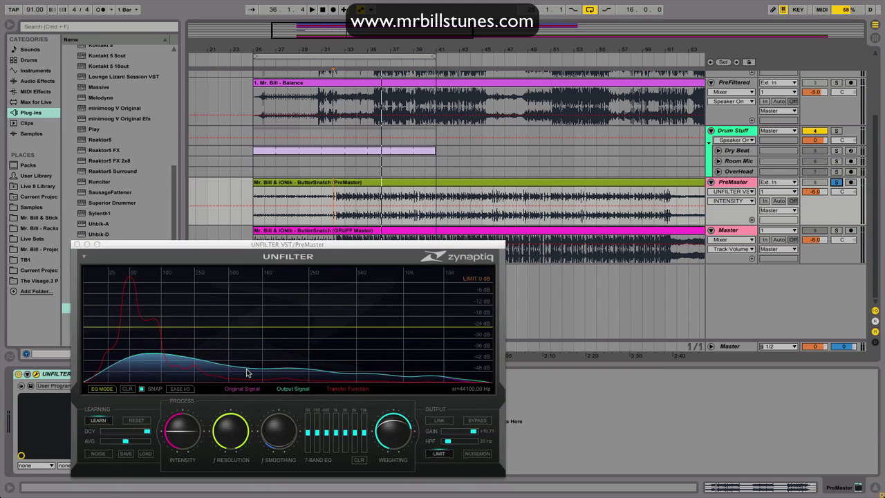
Step: Shape UNFILTER's EQ curve into a broad boost of about 4 dB near 2 kHz, tapering through the highs
drag(337, 327, 362, 335)
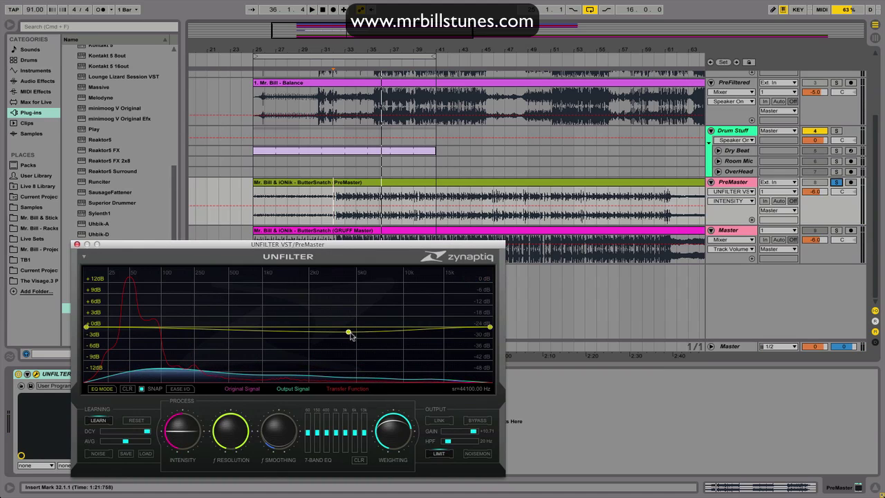
drag(450, 327, 446, 321)
key(space)
click(469, 321)
click(389, 319)
drag(387, 319, 385, 316)
mouse_move(304, 319)
mouse_down()
mouse_move(299, 309)
mouse_move(317, 311)
mouse_up()
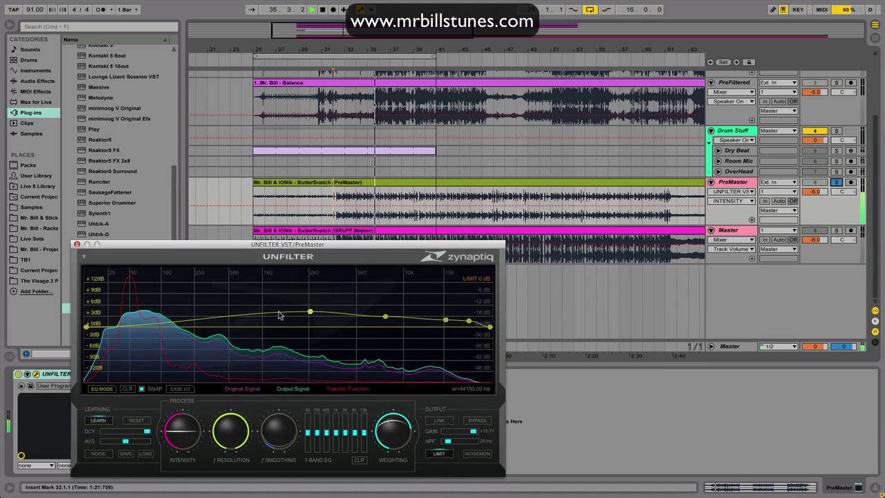
Step: Slightly boost the 3k and 6k bands of UNFILTER's 7-band EQ and lower the high-pass cutoff
drag(346, 434, 346, 432)
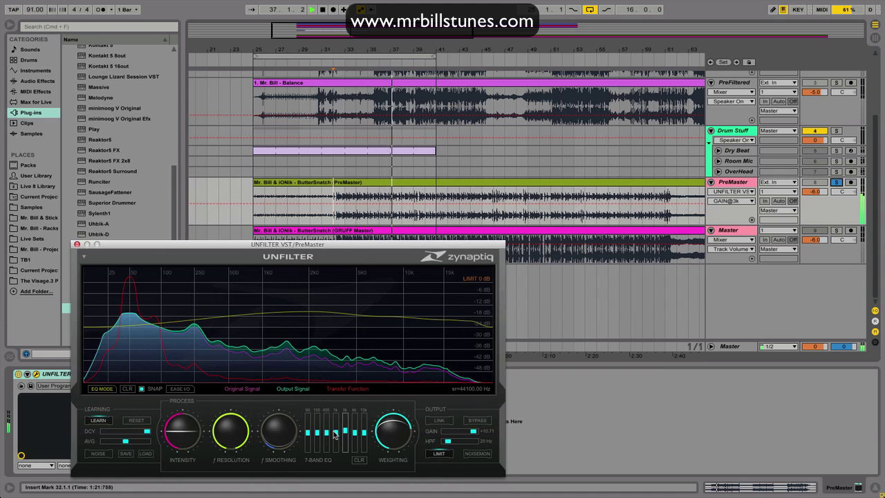
drag(355, 433, 354, 428)
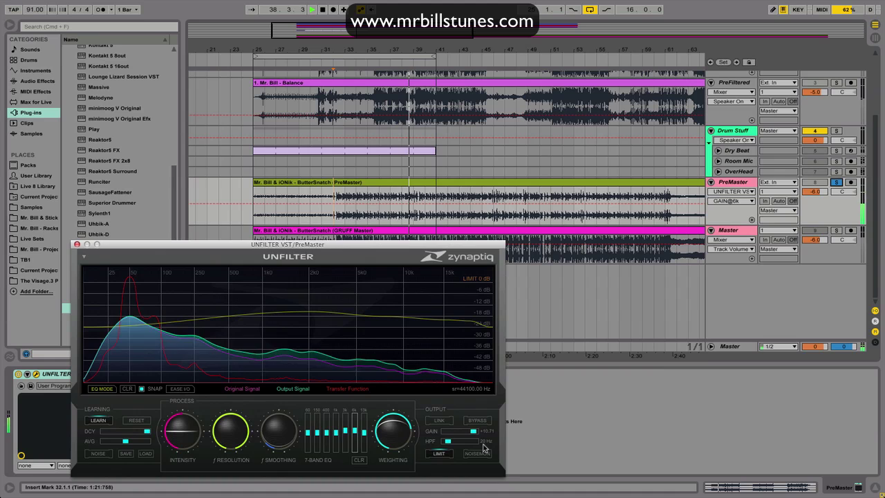
drag(449, 443, 444, 443)
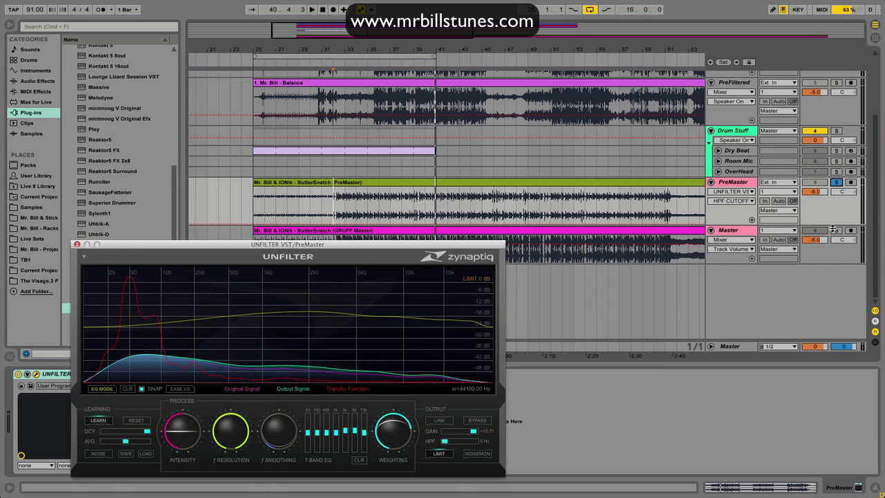
Step: Replay ButterSnatch from bar 32, alternating solo between the UNFILTER-processed PreMaster and the GRUFF Master
key(space)
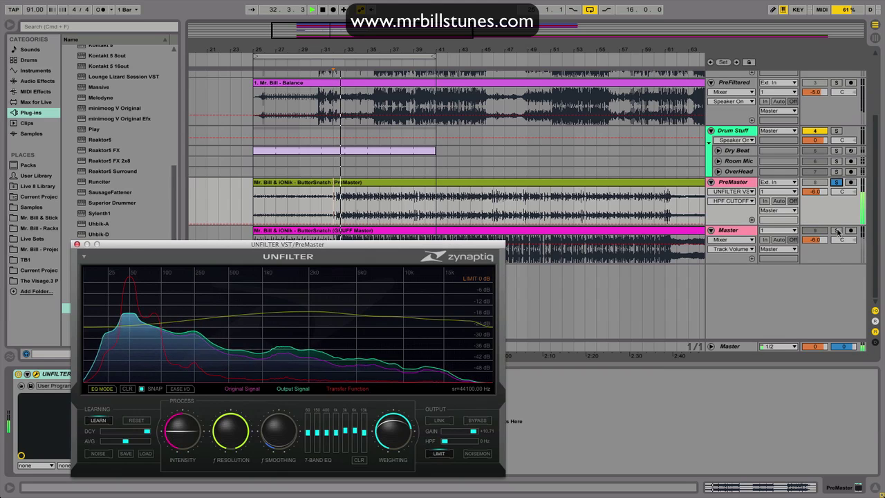
click(837, 232)
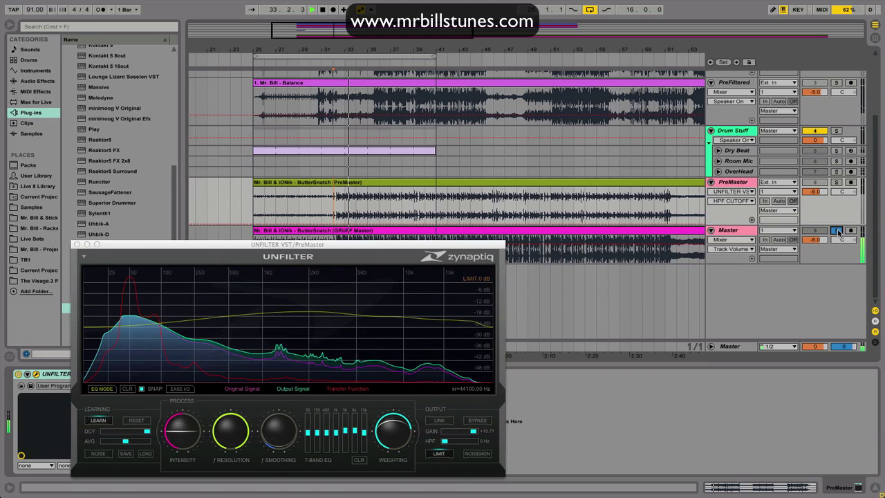
click(836, 183)
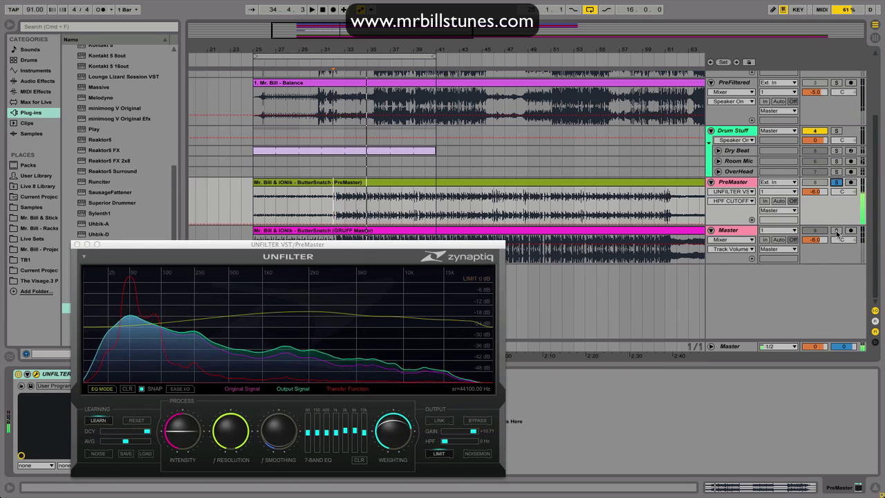
click(836, 231)
key(space)
key(space)
click(836, 182)
key(space)
key(space)
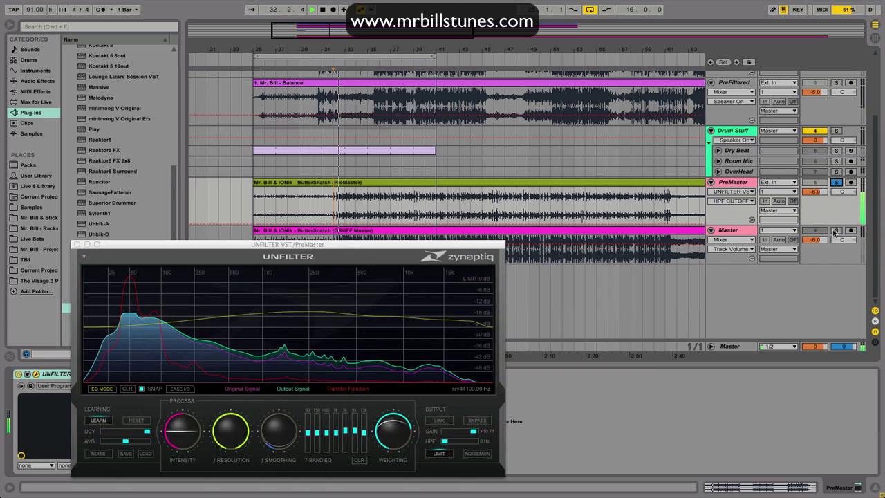
key(space)
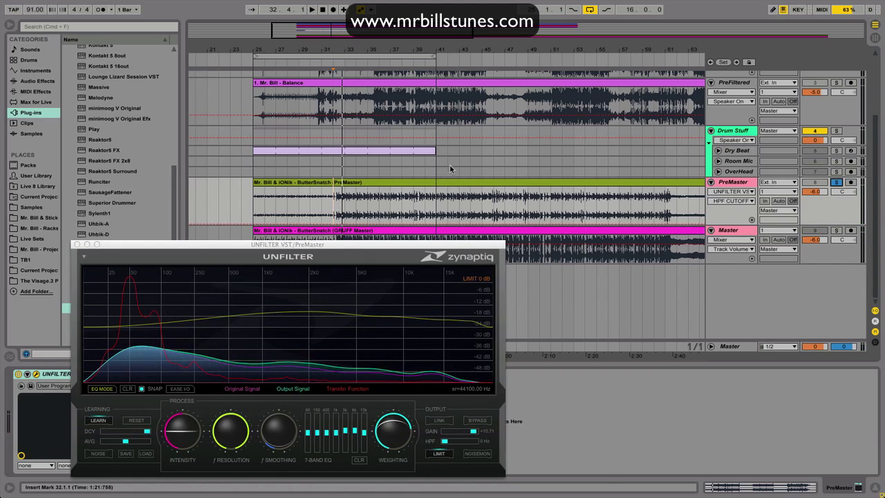
Step: Move UNFILTER's window off the Master track and turn off the arrangement loop
drag(384, 244, 383, 261)
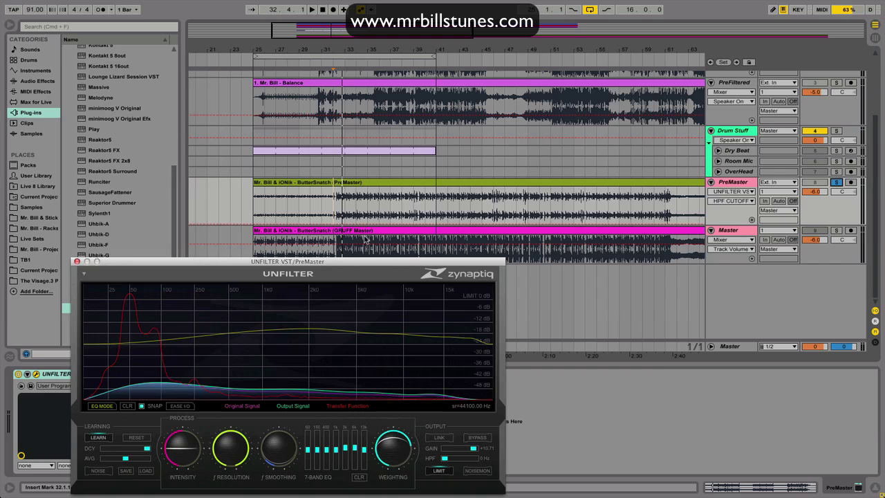
drag(445, 65, 285, 46)
click(585, 11)
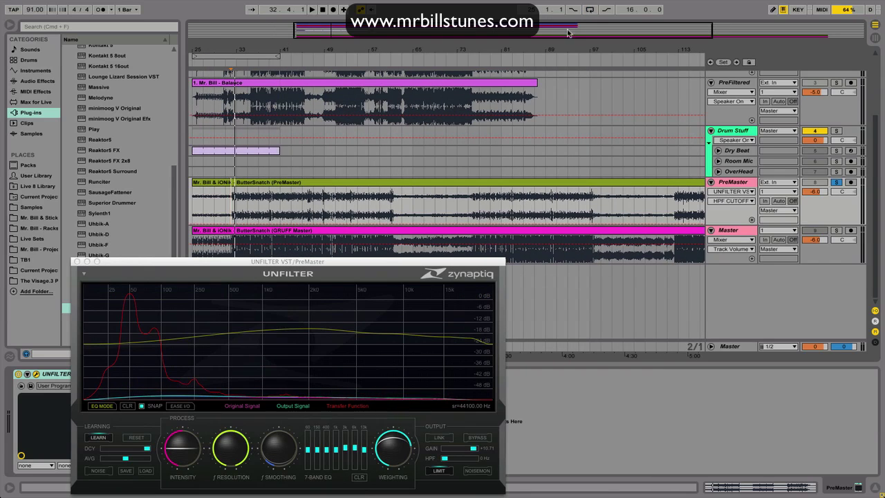
Step: Highlight ButterSnatch's first loud section on the Master track (bars 33 to 63) and the PreMaster track (bars 31 to 65)
drag(239, 241, 397, 242)
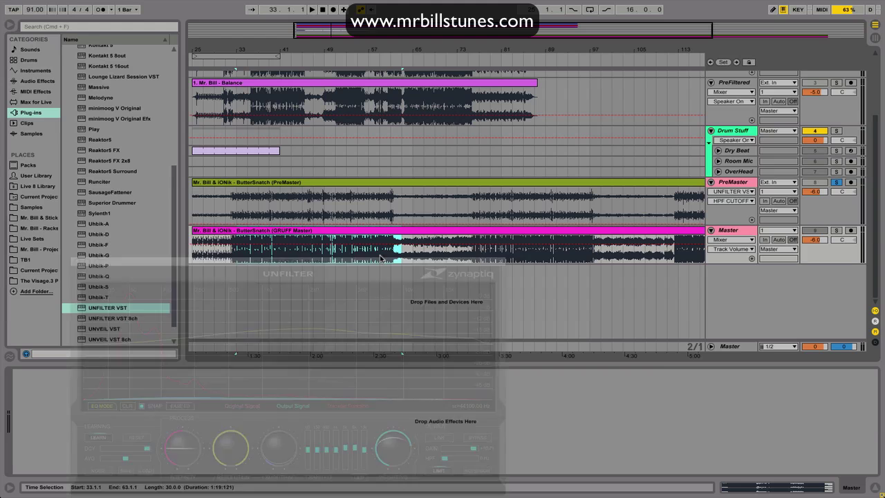
drag(230, 205, 412, 207)
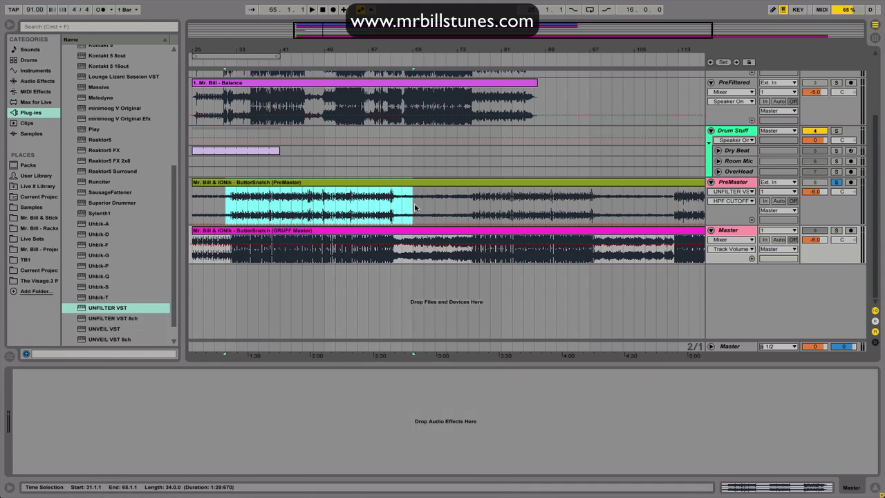
click(240, 208)
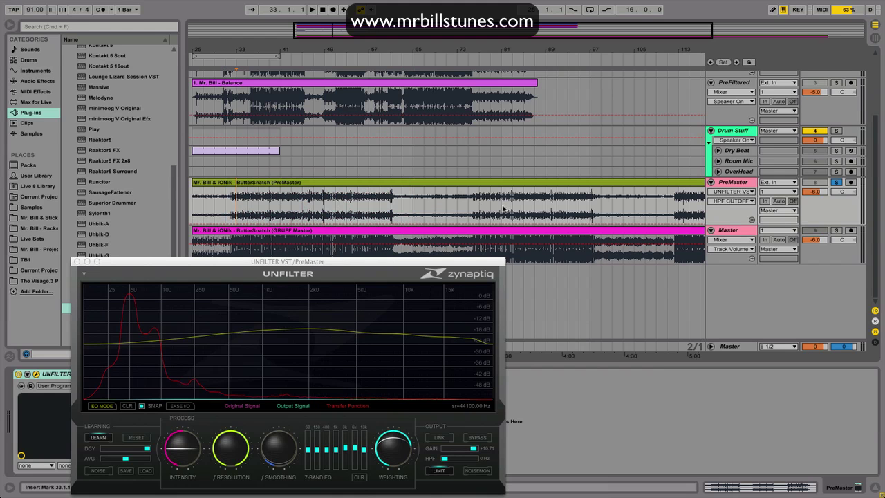
Step: Play ButterSnatch from bar 77 with UNFILTER's window moved aside, comparing the PreMaster and GRUFF Master tracks
key(space)
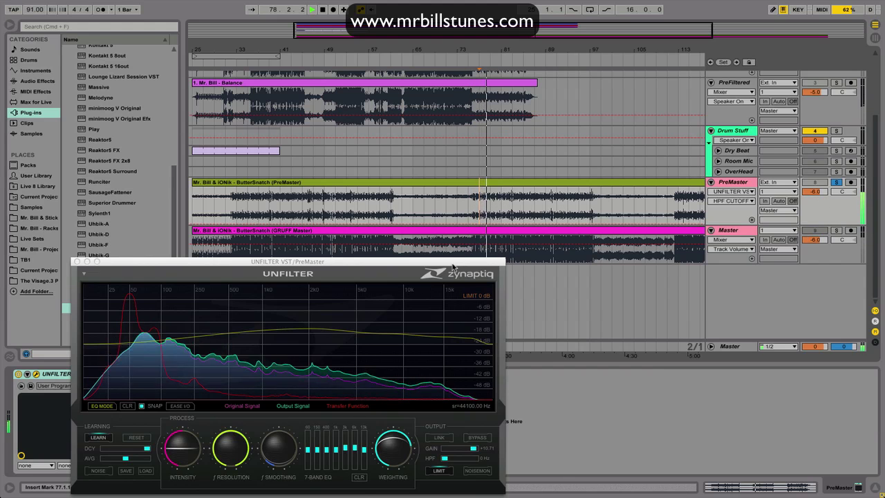
drag(454, 262, 558, 147)
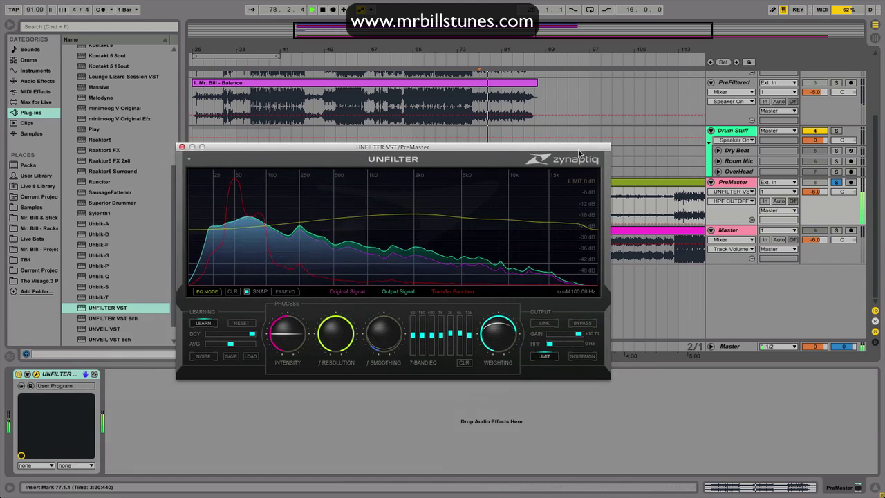
click(837, 231)
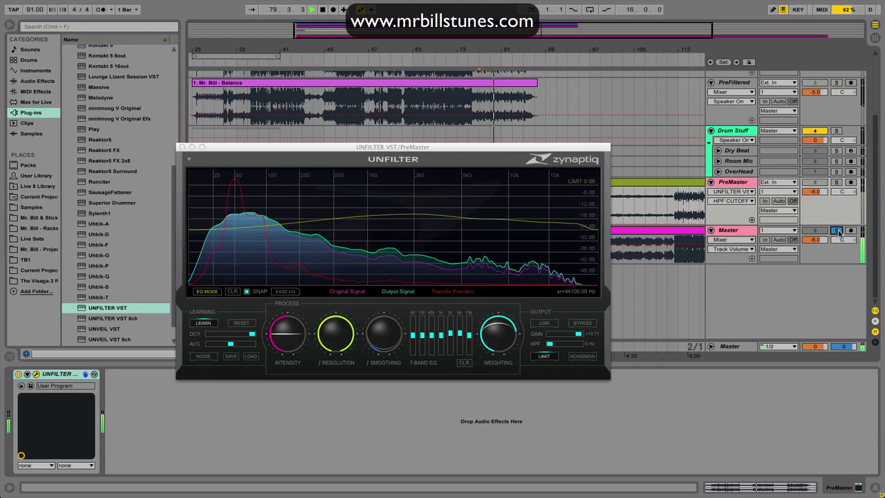
click(835, 184)
key(space)
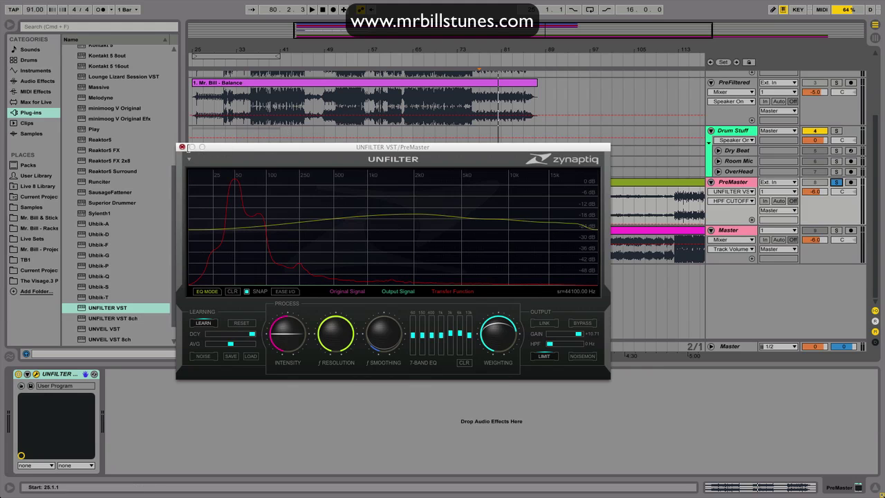
Step: Close UNFILTER's window and narrow the browser to give the arrangement more width
click(181, 147)
scroll(222, 111, up, 4)
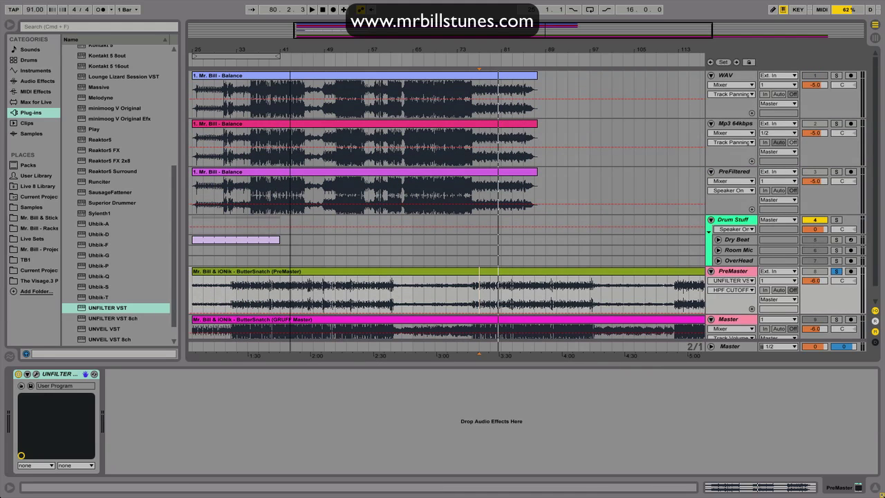
drag(288, 52, 343, 47)
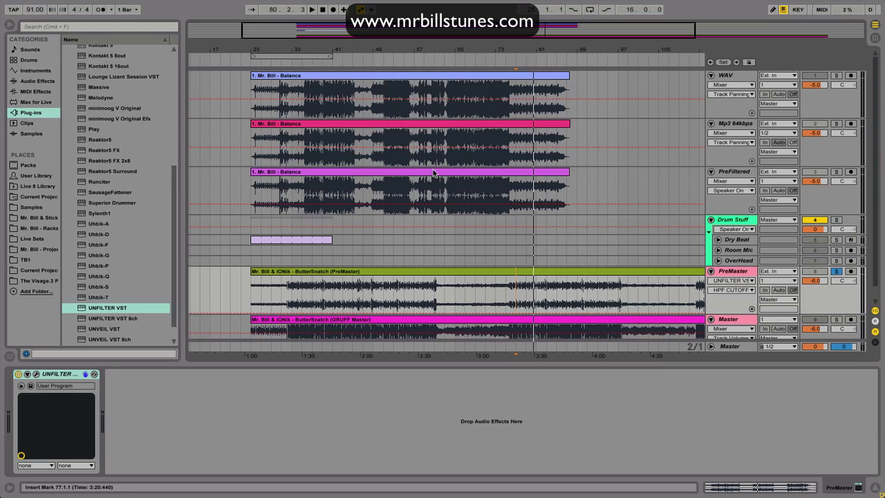
drag(184, 225, 72, 228)
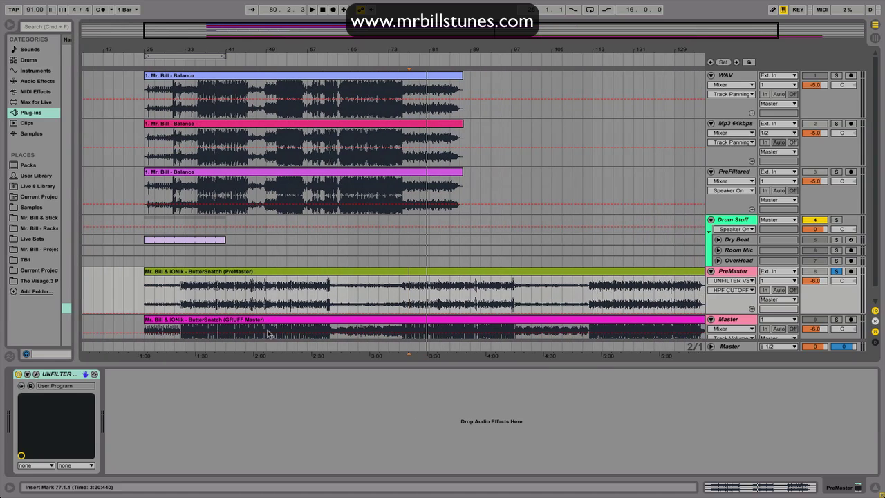
Step: Delete UNFILTER from the PreMaster track
drag(306, 362, 304, 364)
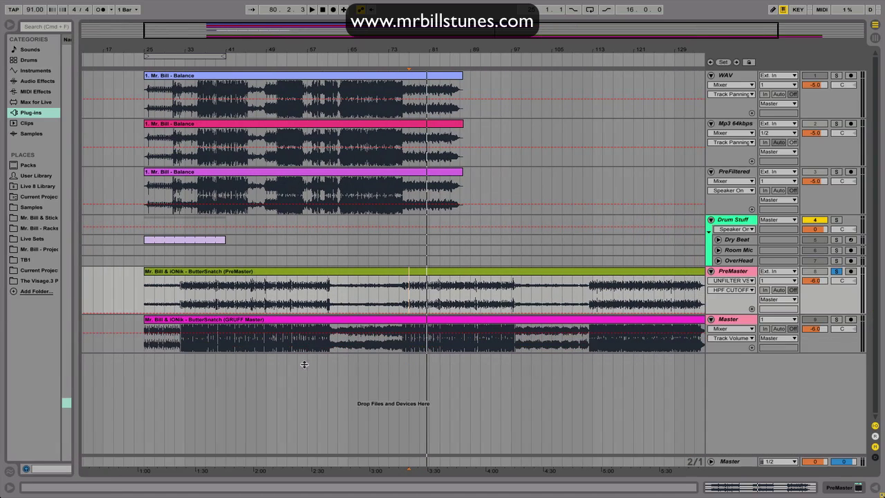
double_click(735, 323)
click(732, 258)
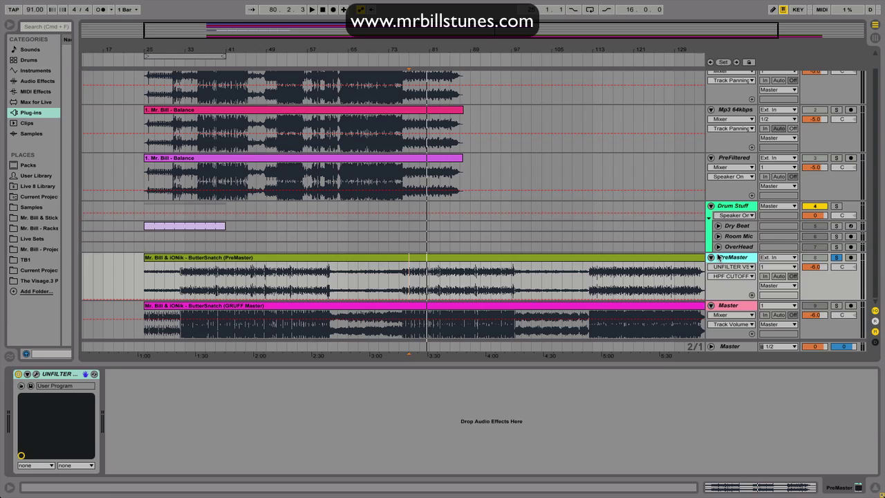
click(59, 374)
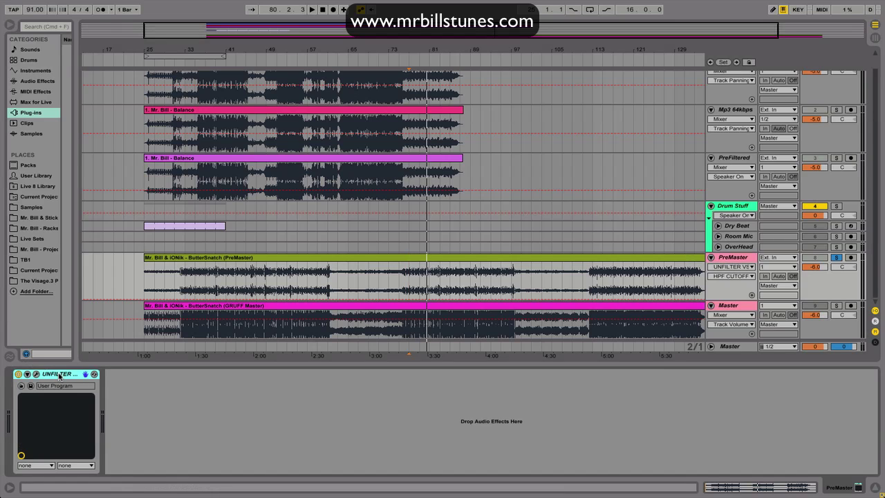
key(Delete)
scroll(245, 181, up, 1)
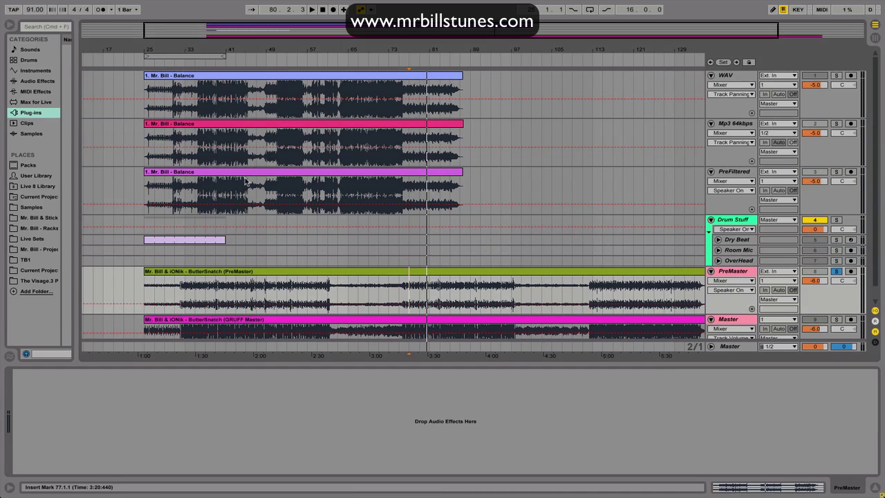